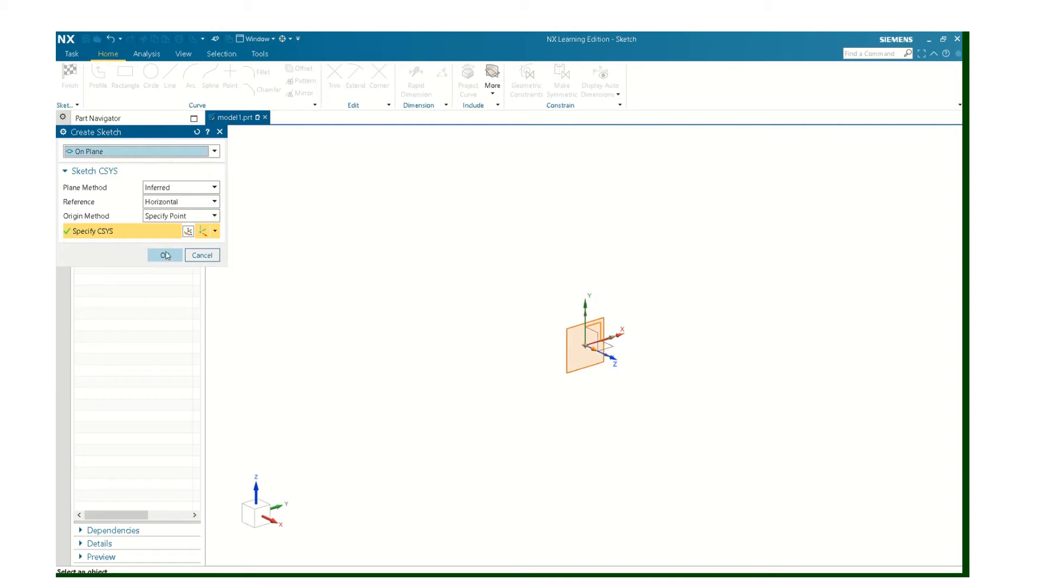
Step: Create a sketch on the YZ plane and start a profile with a 1 in horizontal line followed by a 0.75 in line straight down
click(165, 255)
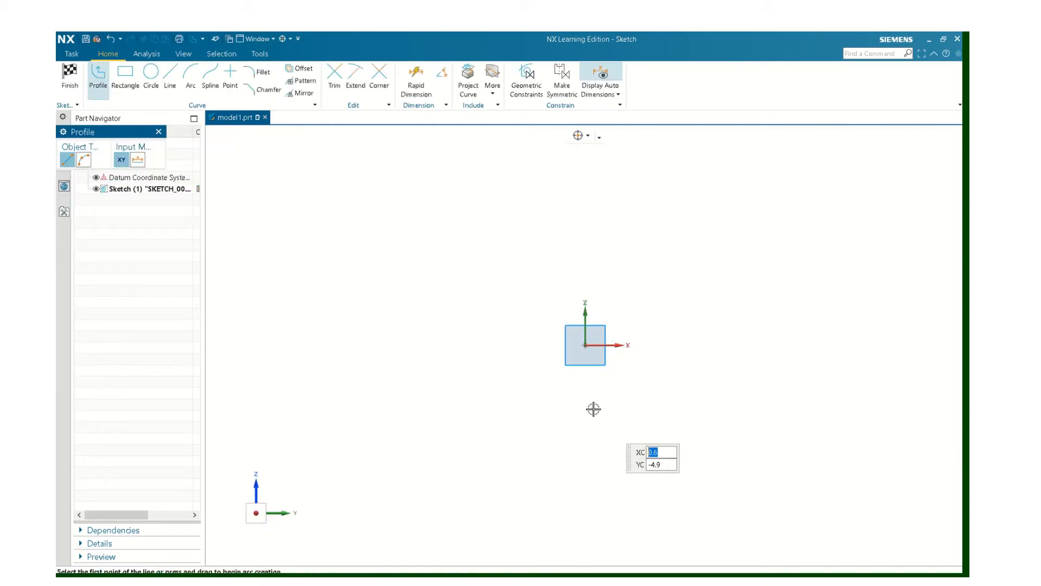
click(642, 362)
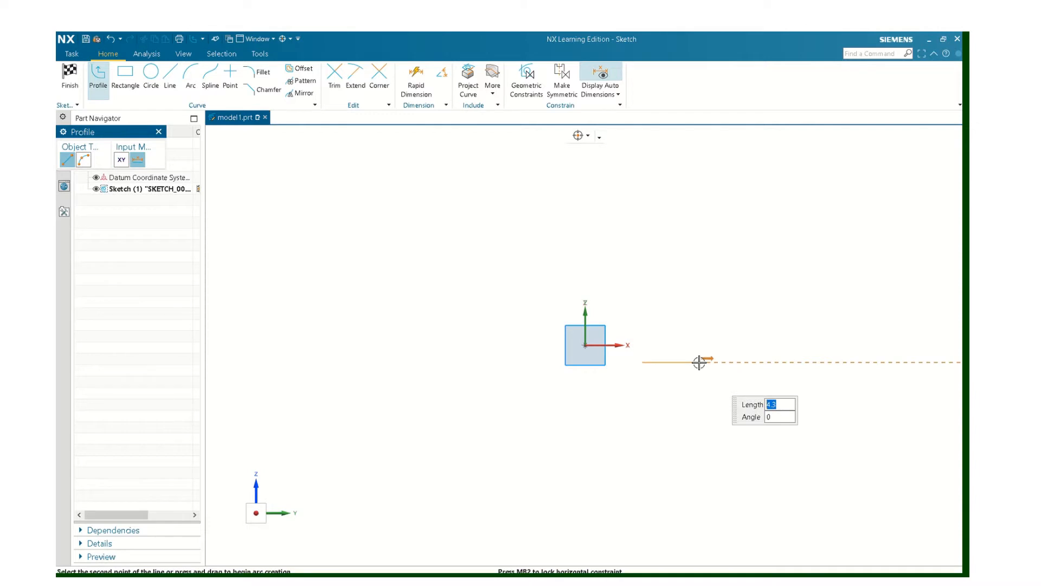
key(Return)
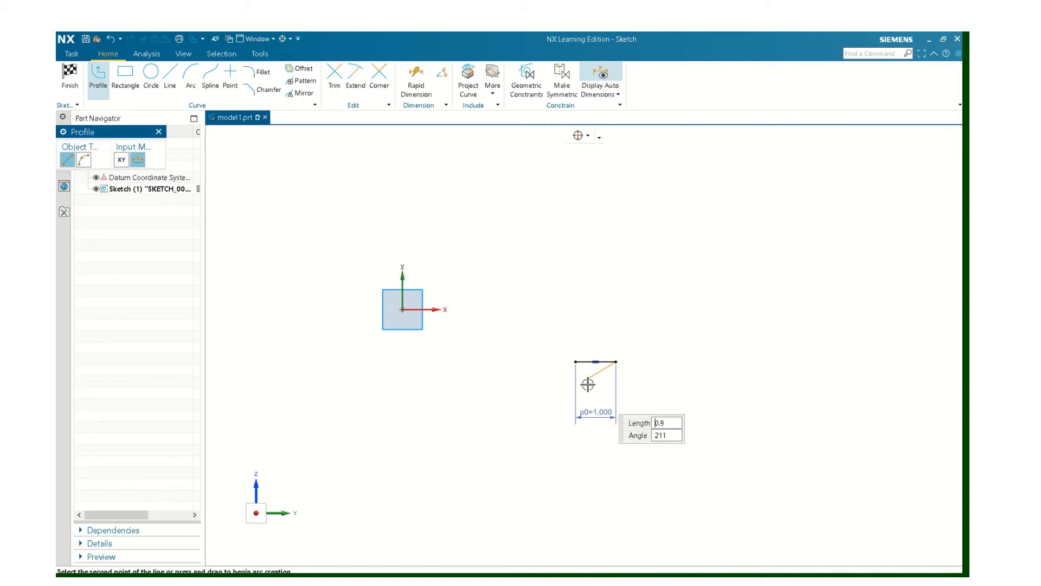
text(270)
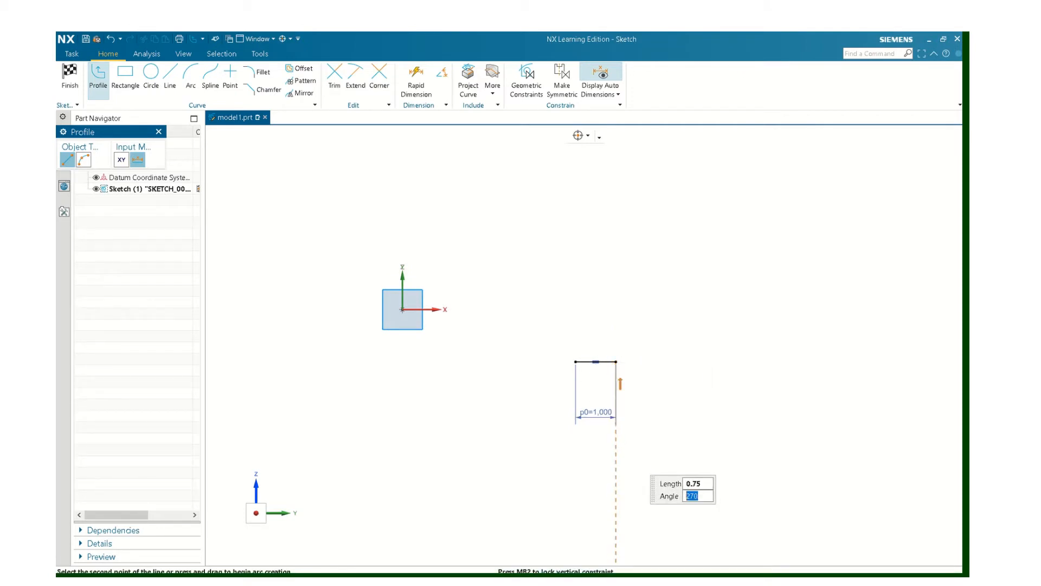
key(Return)
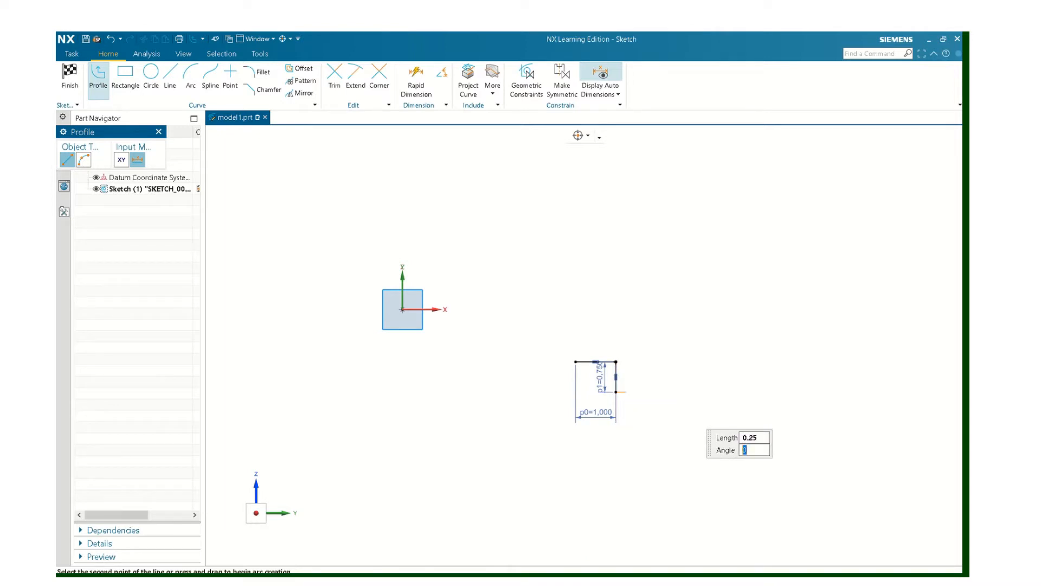
Step: Continue the profile with lines 0.25 in at 0°, 1.5 in at 90° and 1.5 in at about 169°, then end the chain
key(Return)
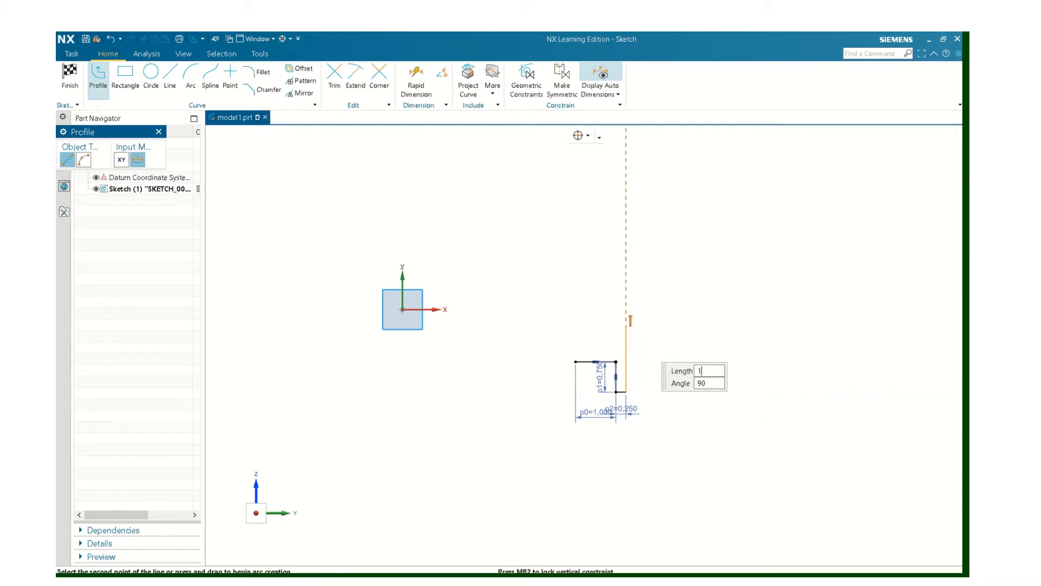
text(1.5)
key(Return)
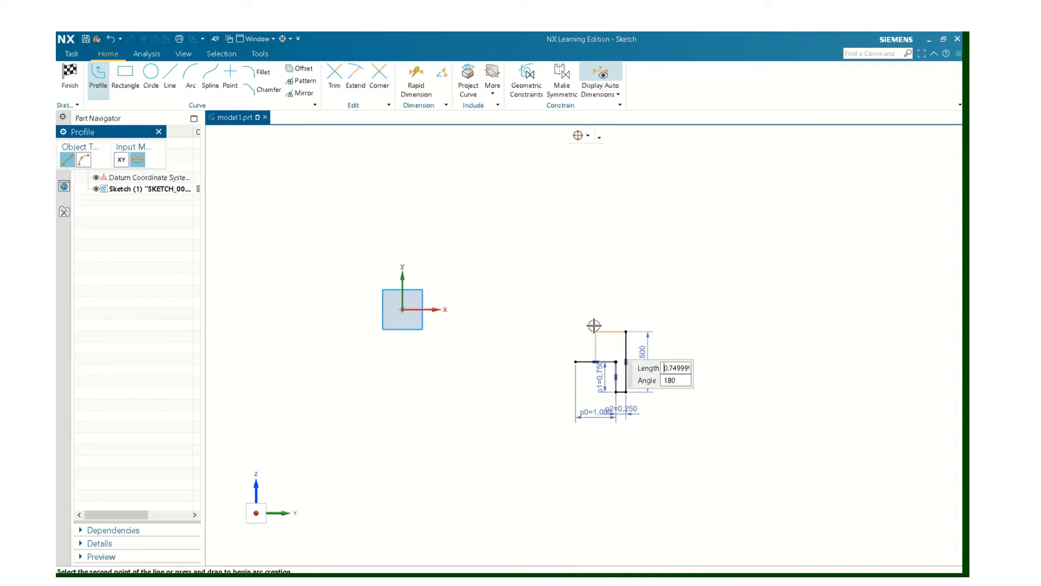
key(Return)
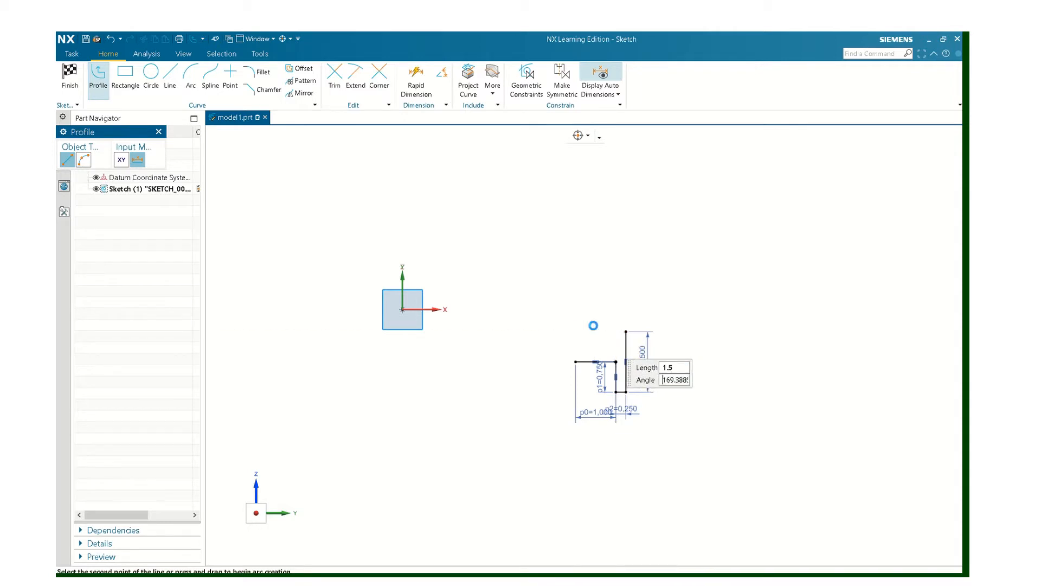
key(Escape)
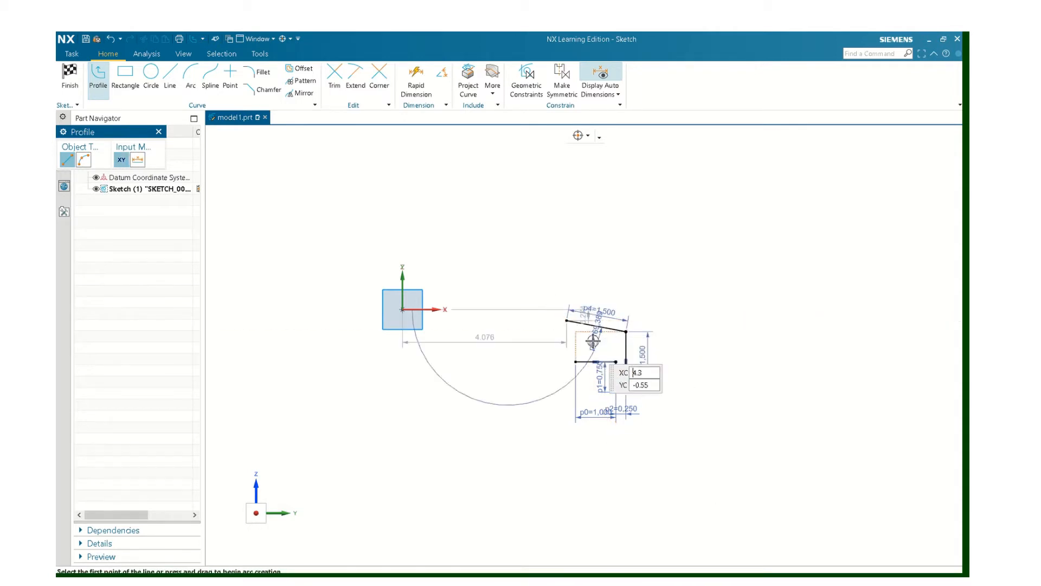
key(Escape)
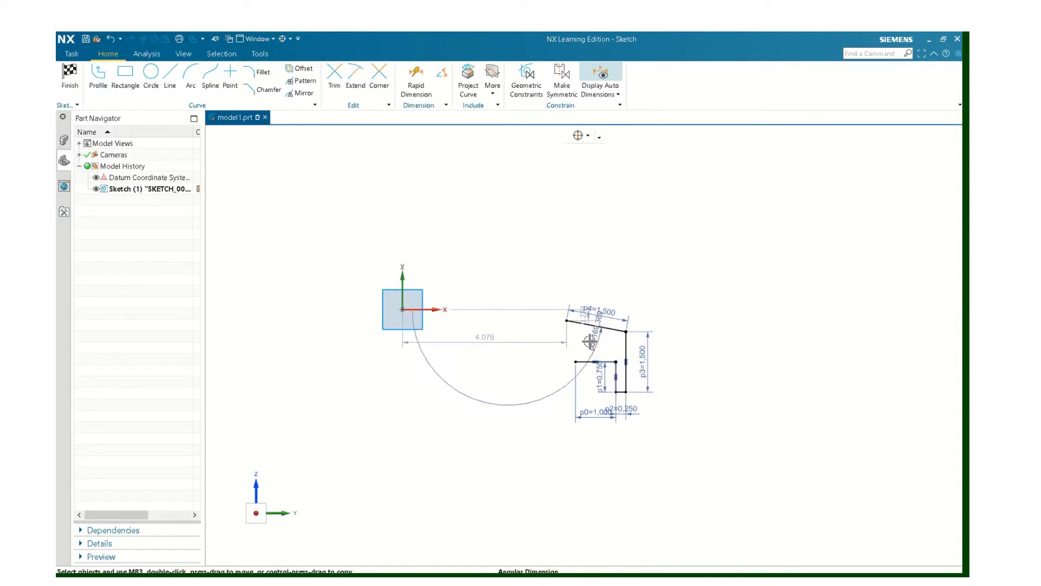
Step: Set the angular dimension of the sloping upper line to 180° so it runs horizontally
double_click(591, 339)
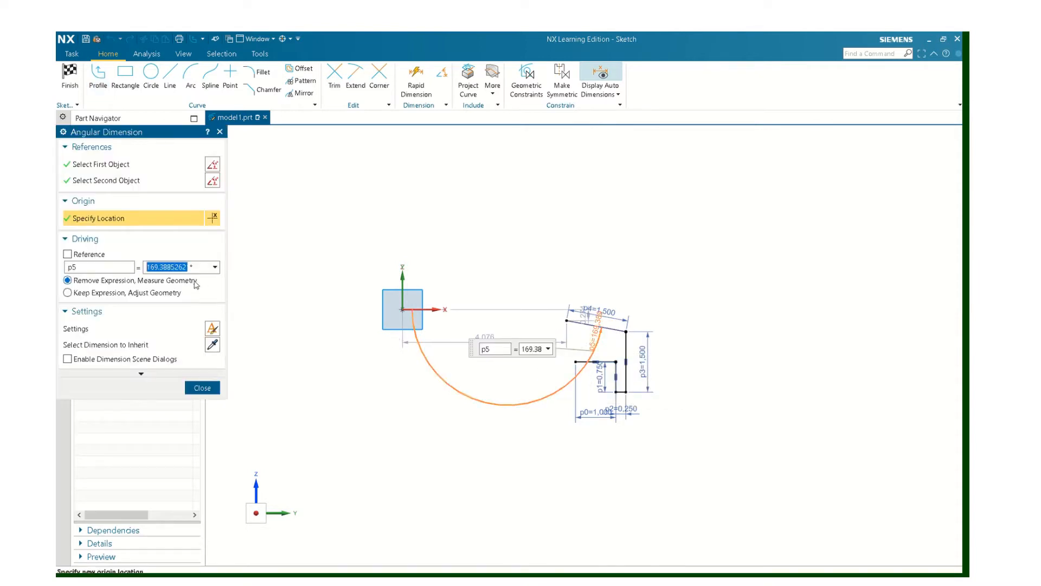
text(180)
key(Return)
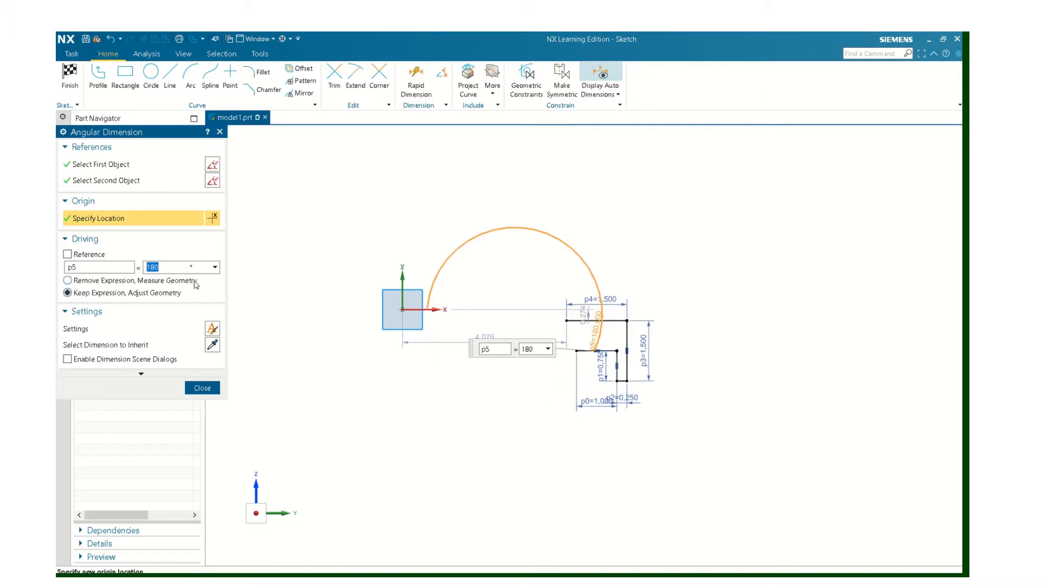
click(202, 387)
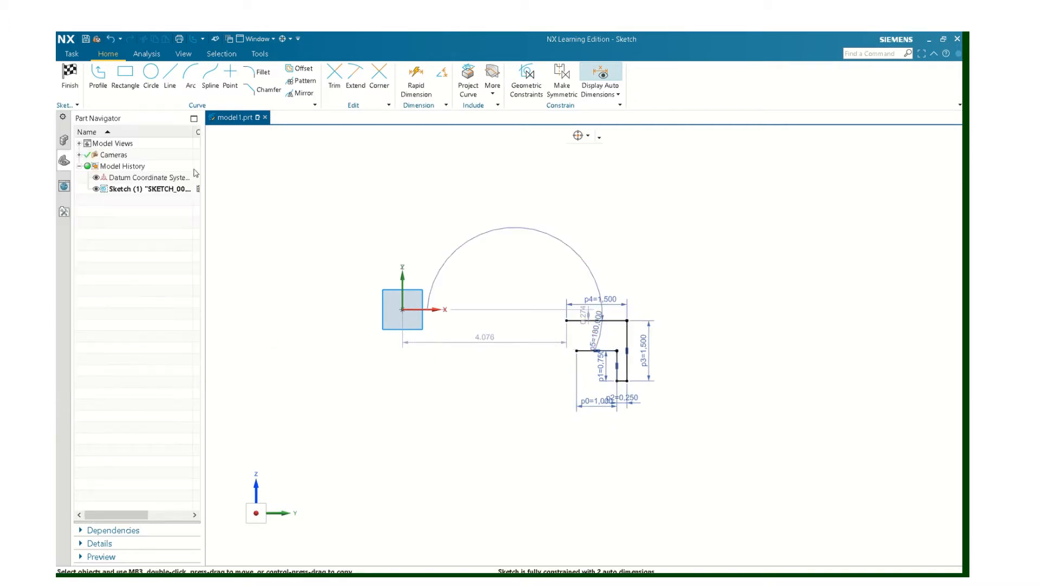
Step: Extend the profile from the open end of the upper horizontal line with a 1.25 in line upward and a 0.5 in line at 180°
click(98, 76)
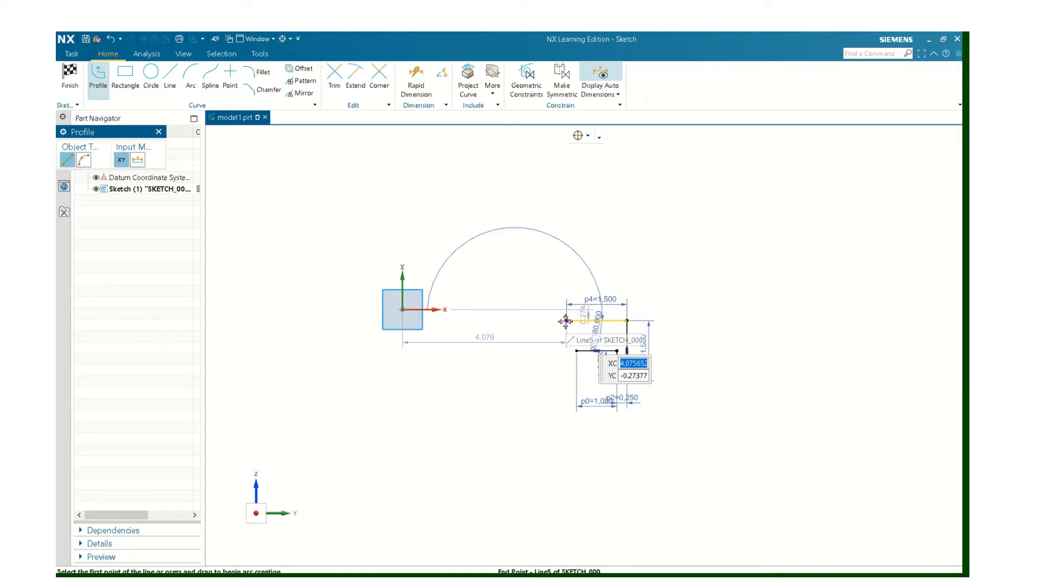
click(566, 321)
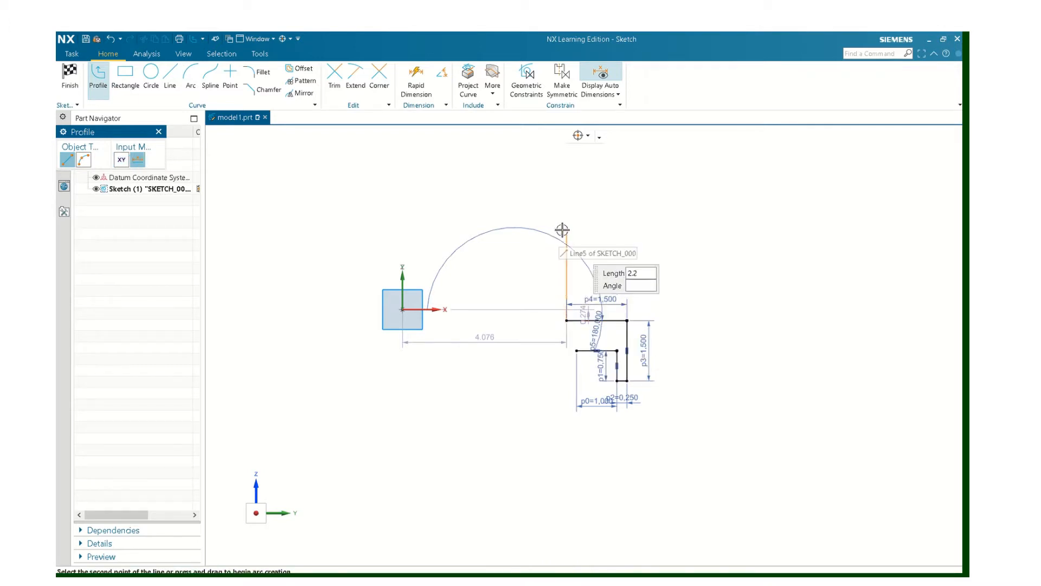
text(1)
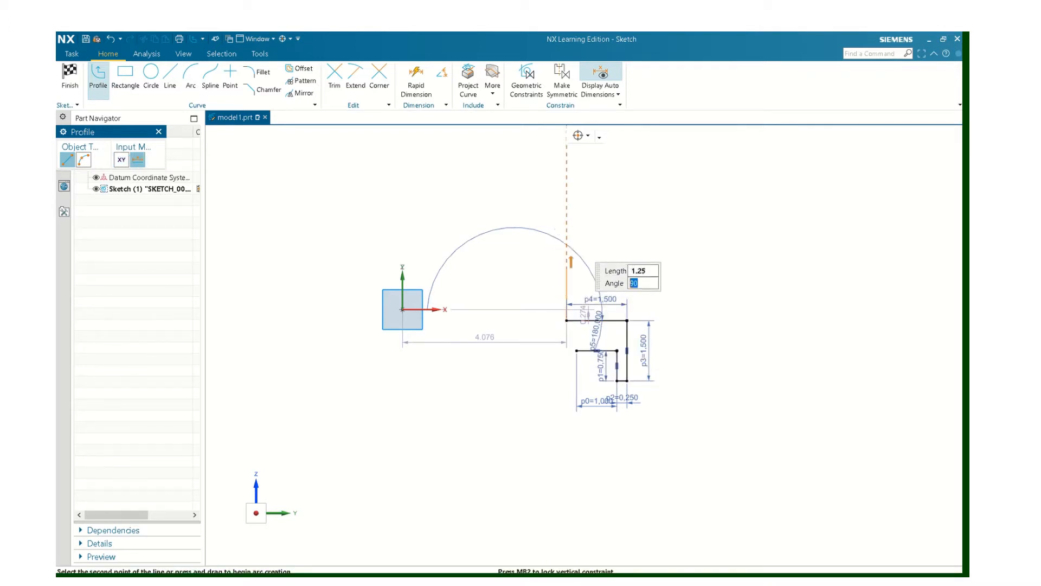
key(Return)
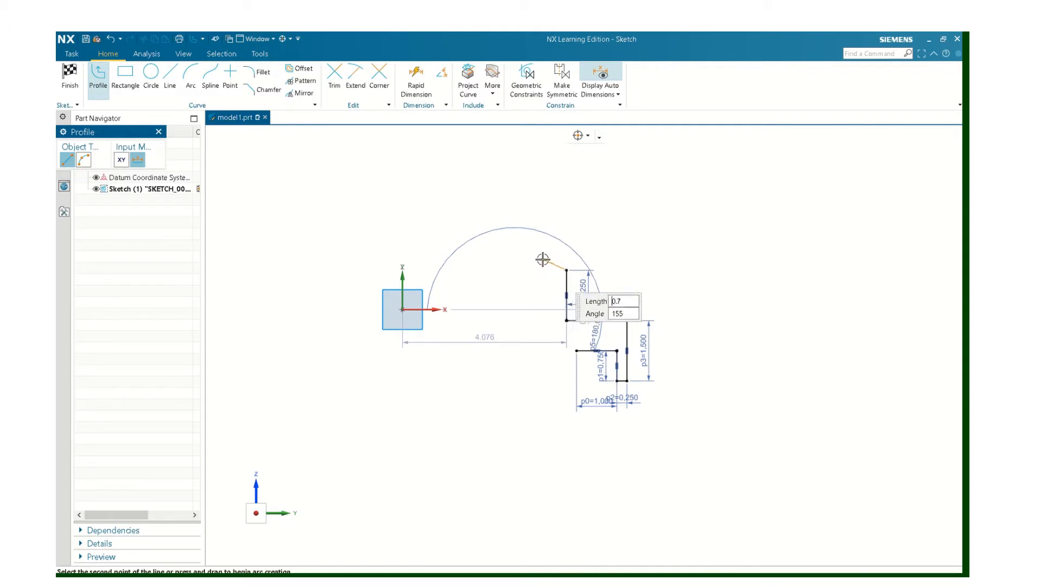
scroll(543, 260, up, 2)
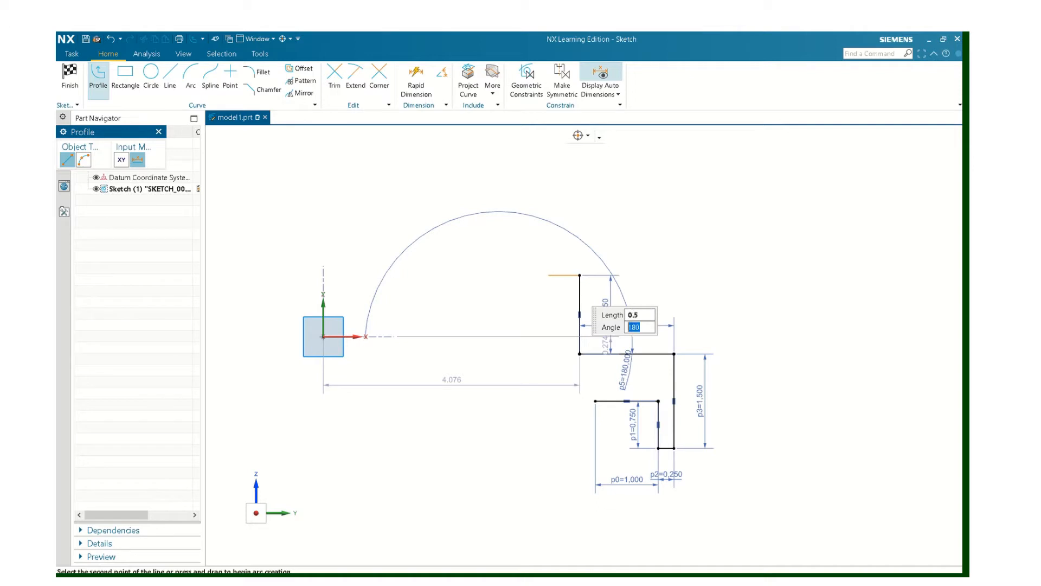
key(Return)
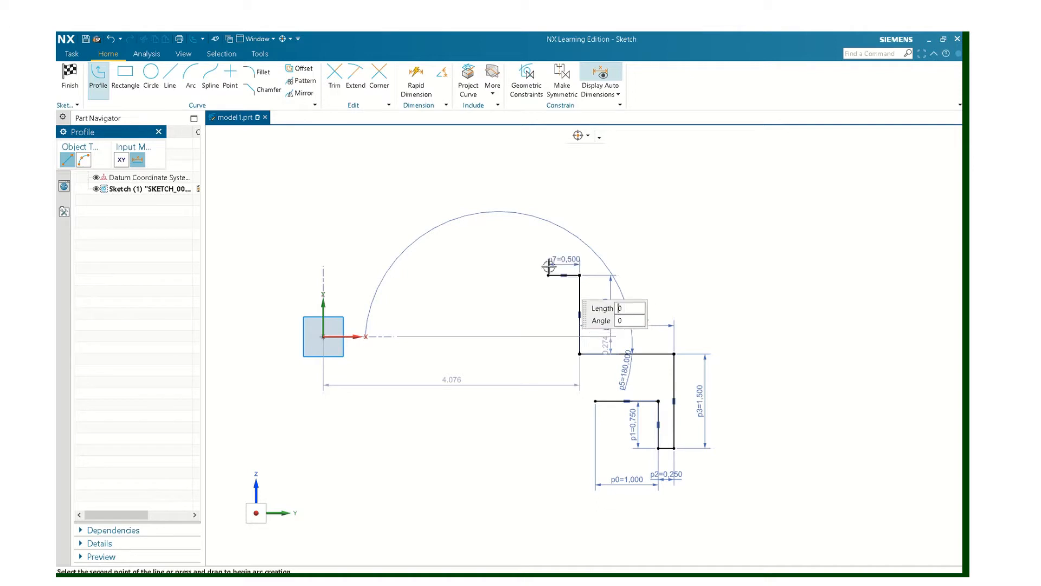
Step: Draw a 1.5 in line straight down and close the profile with a slanted line to its starting point
click(548, 369)
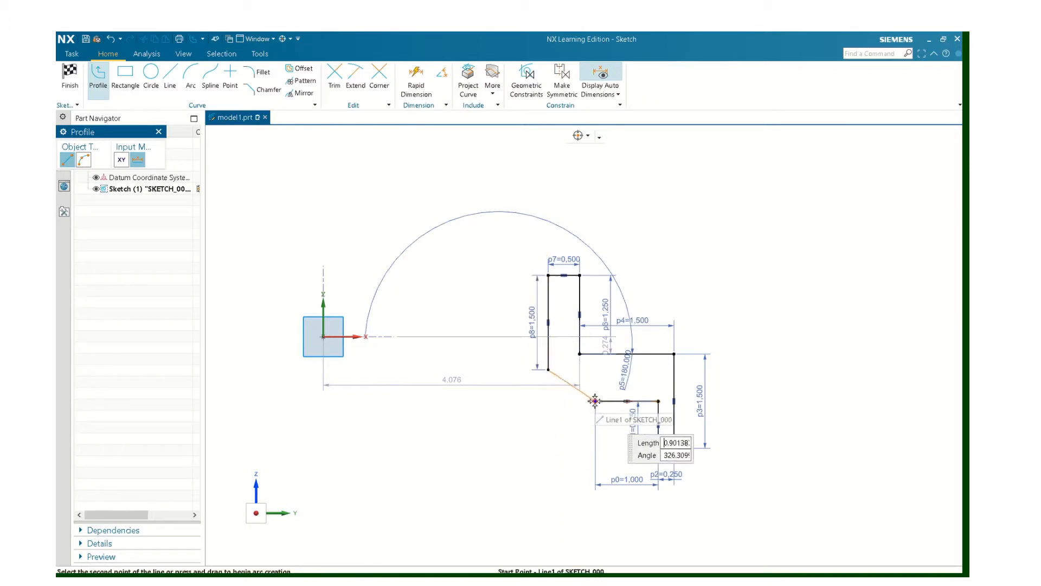
click(595, 400)
key(Escape)
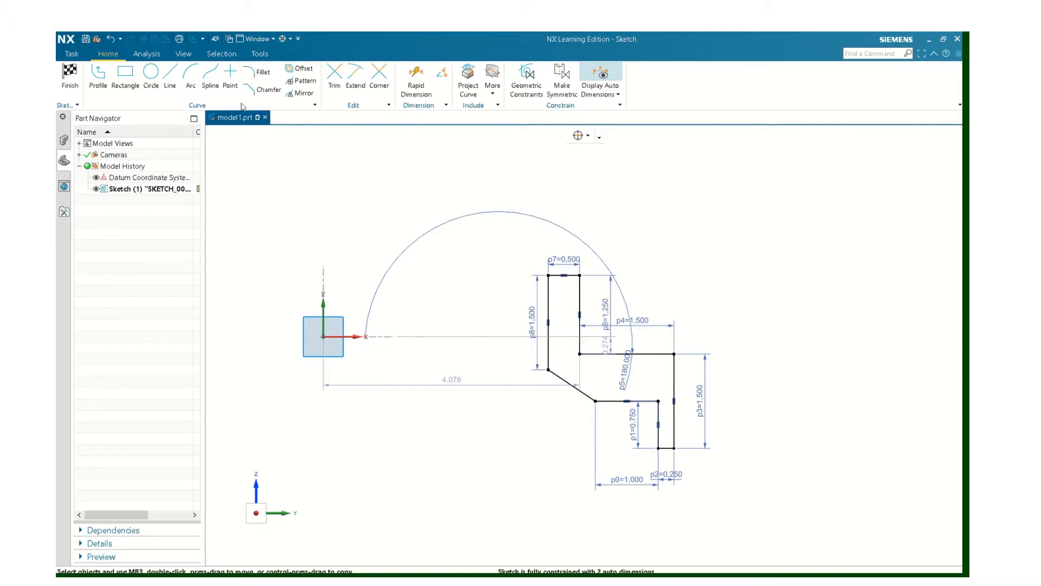
click(414, 85)
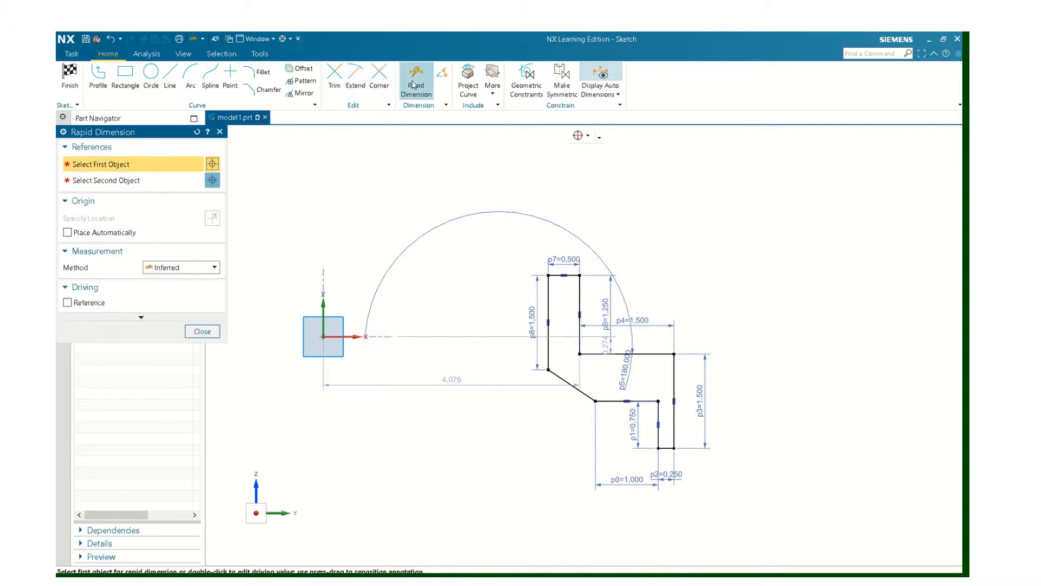
key(Escape)
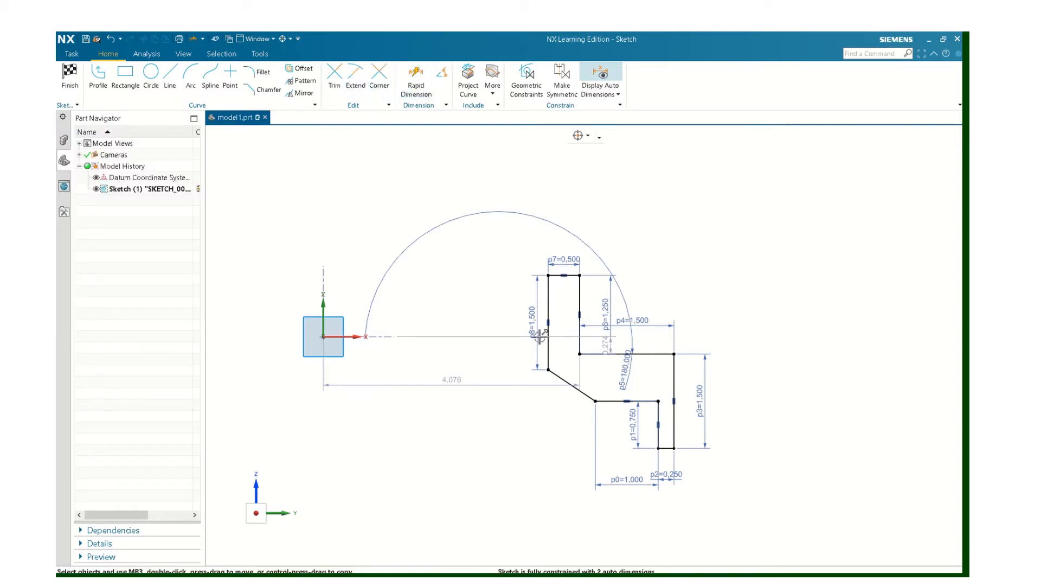
click(450, 384)
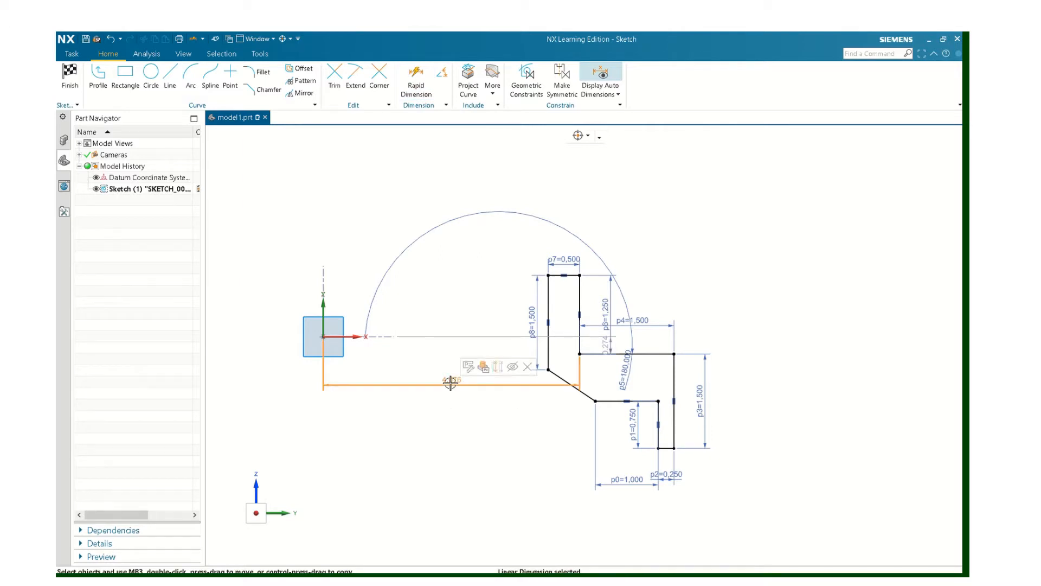
key(Escape)
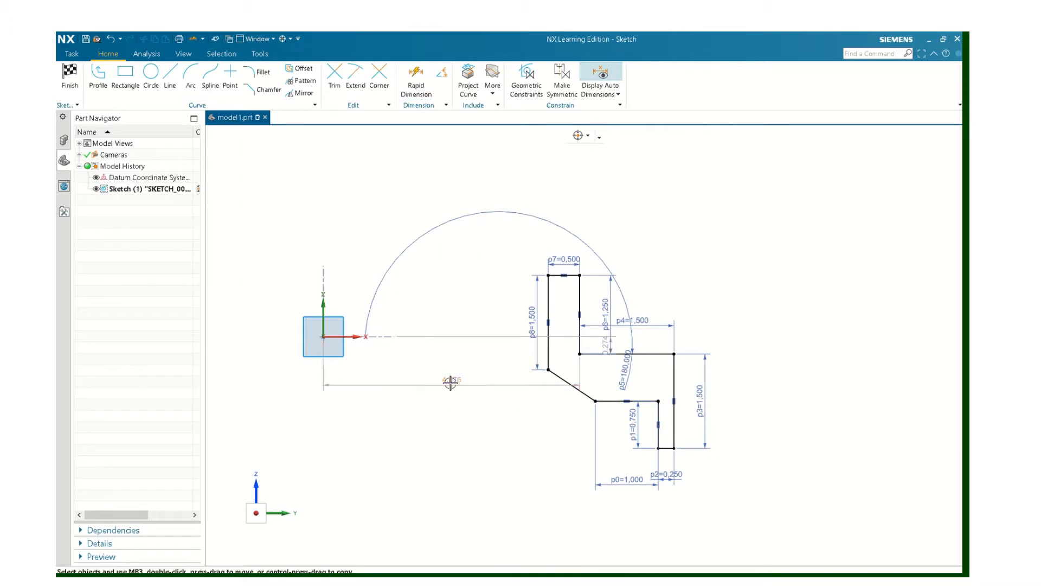
Step: Dimension the horizontal distance from the sketch origin to the profile's outermost vertical line and set it to 2.5 in
click(415, 73)
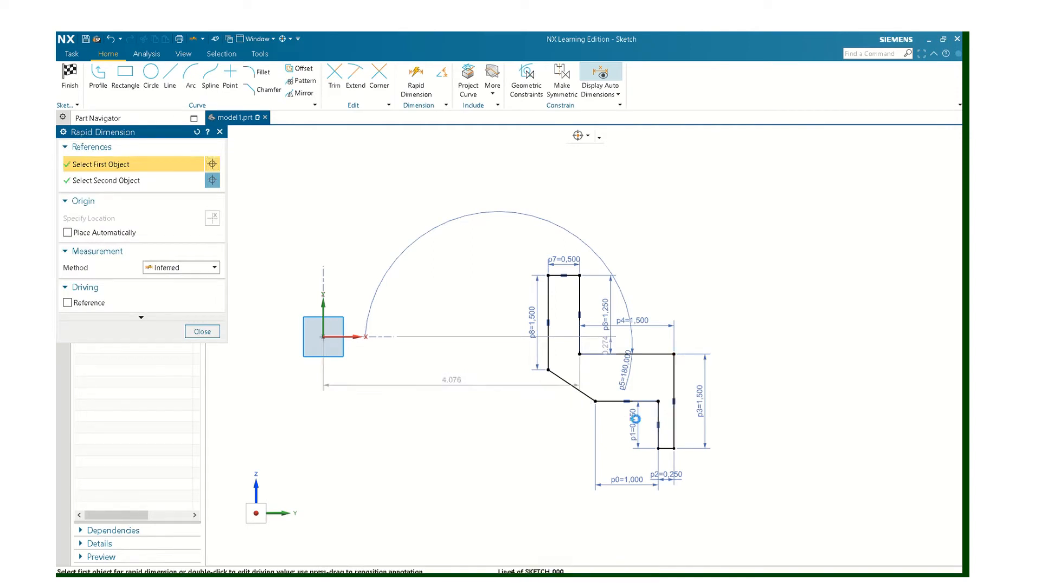
click(674, 421)
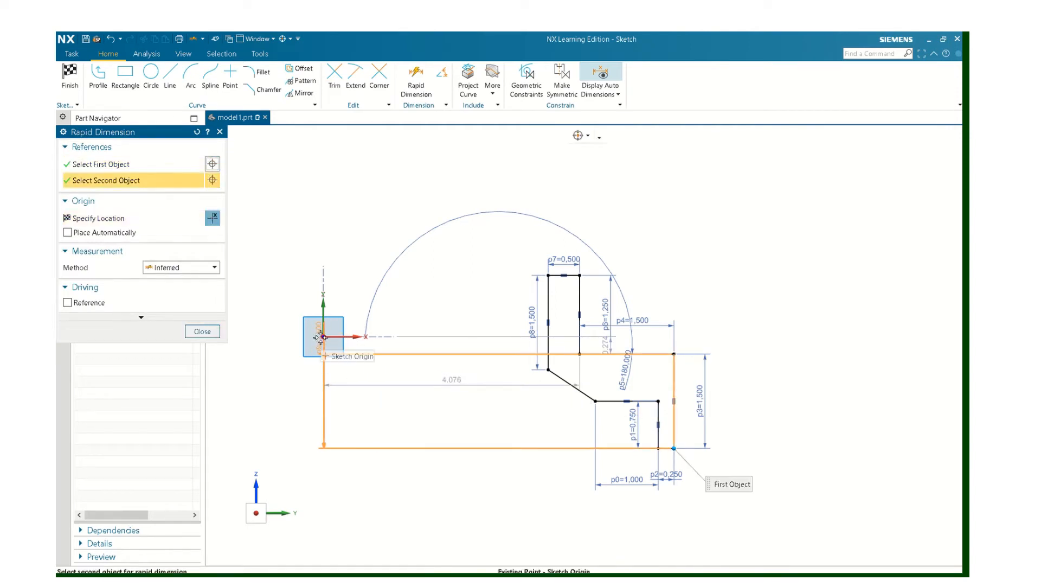
click(322, 337)
click(505, 508)
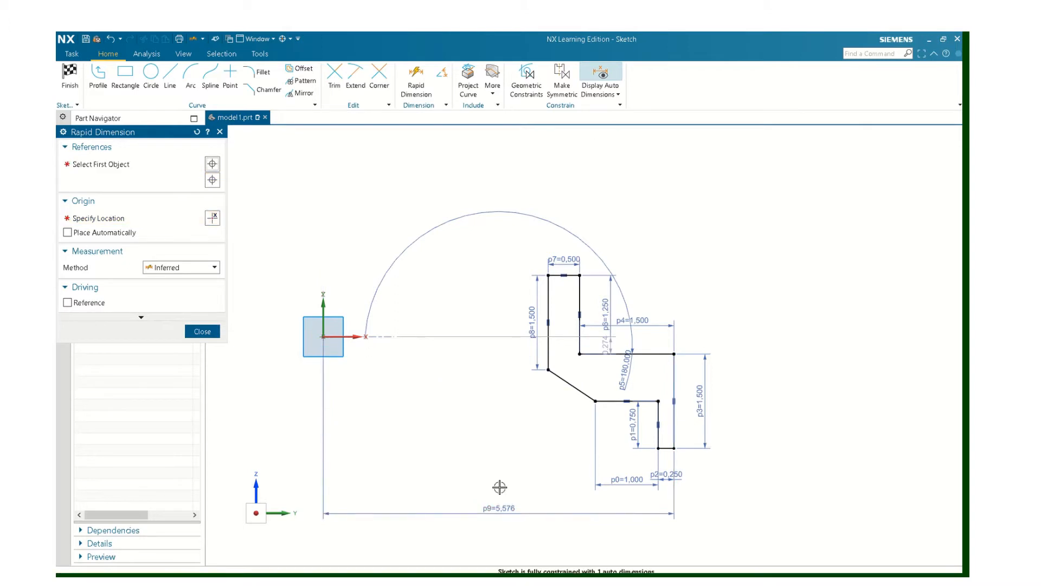
text(2)
key(Return)
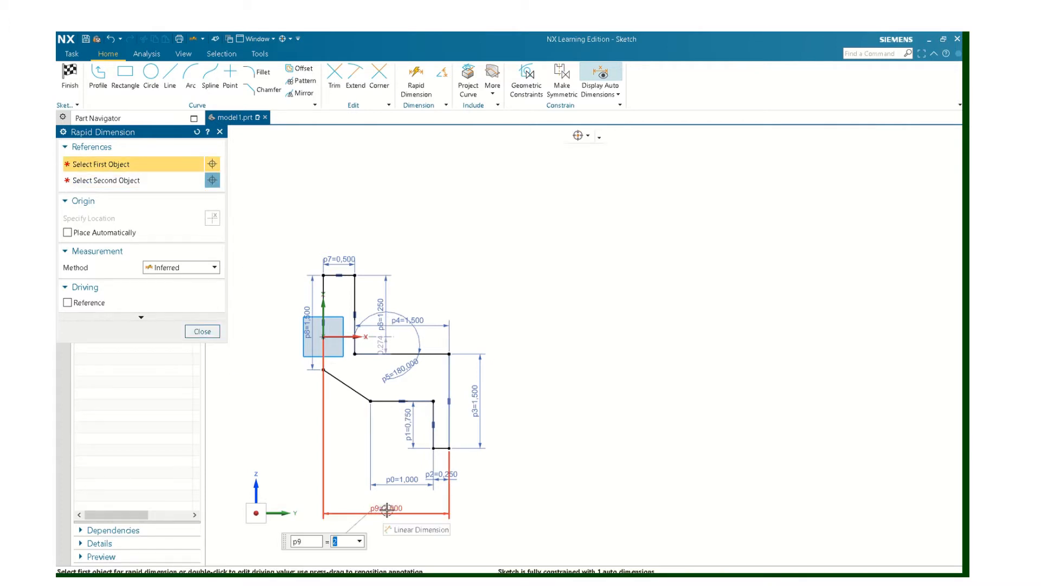
text(2.5)
key(Return)
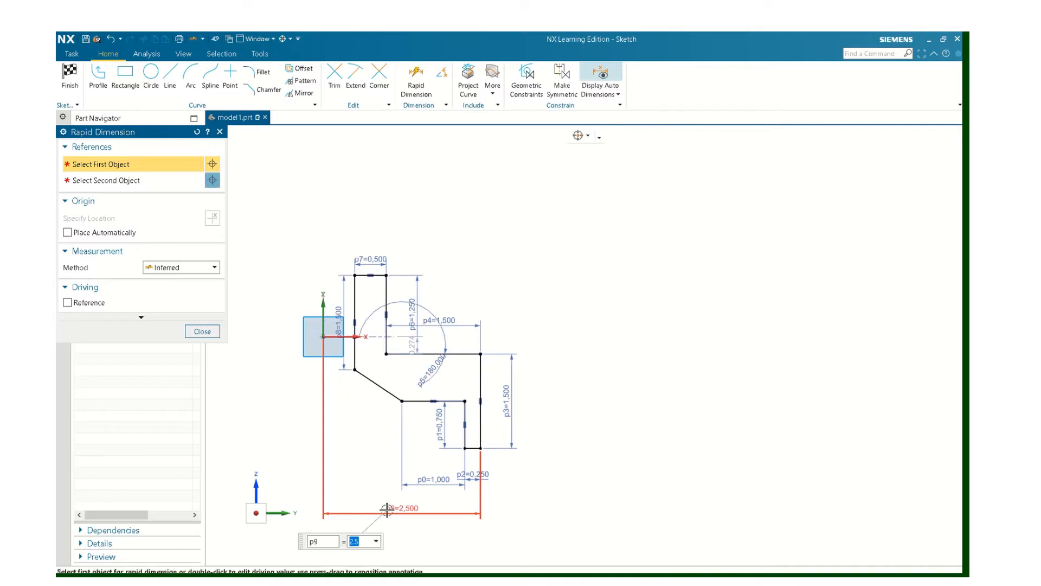
click(203, 331)
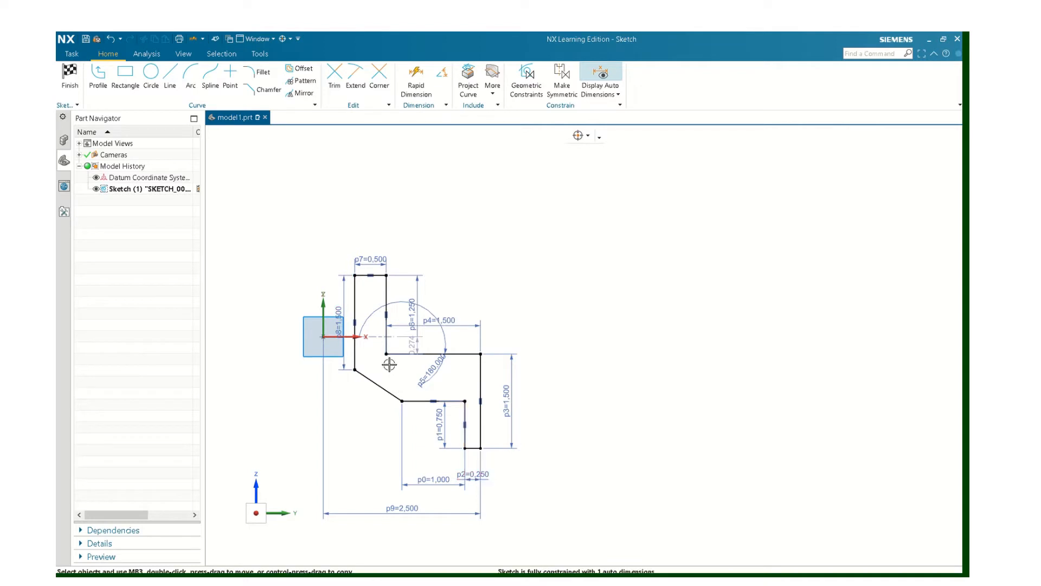
Step: Set the vertical distance between the sketch's X axis and the profile's 1.5 in horizontal line to 0 in
scroll(389, 365, up, 4)
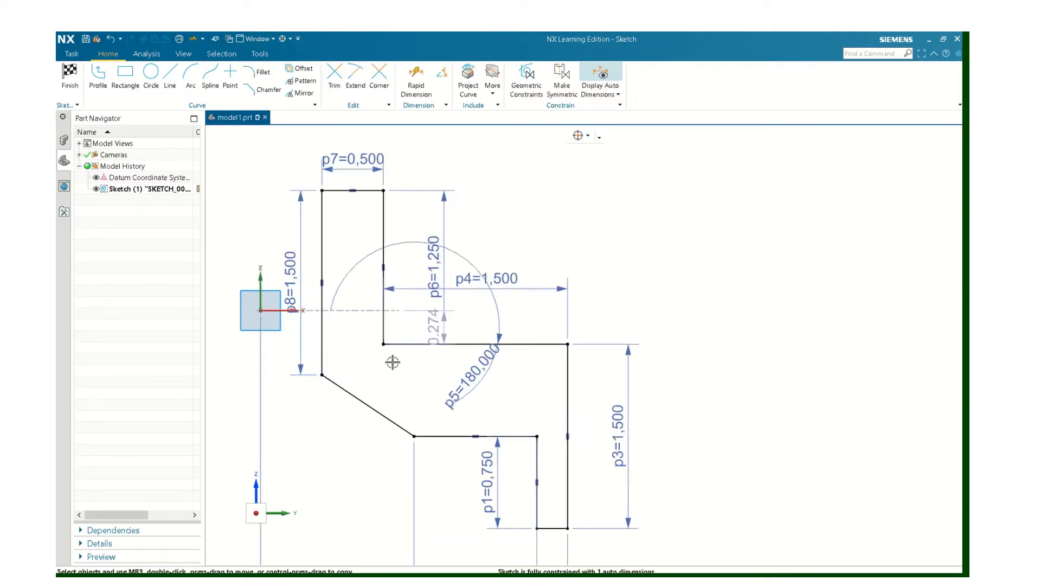
double_click(442, 318)
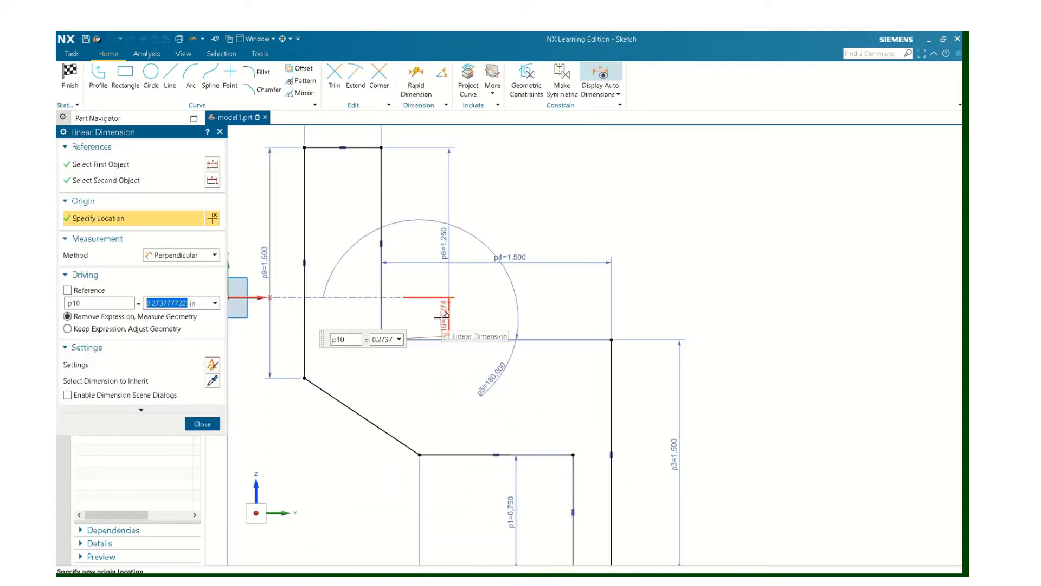
text(0)
key(Return)
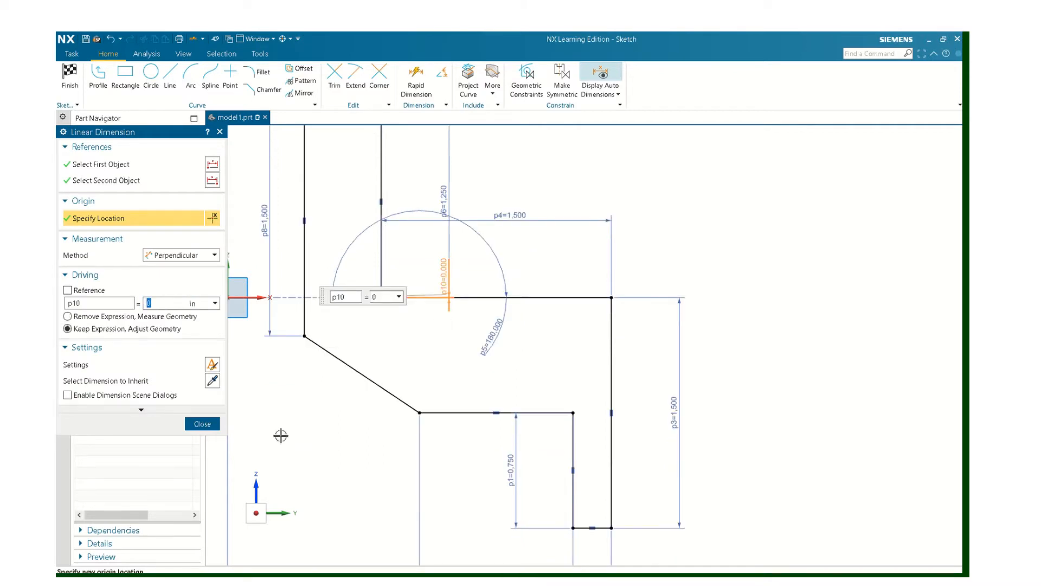
click(214, 428)
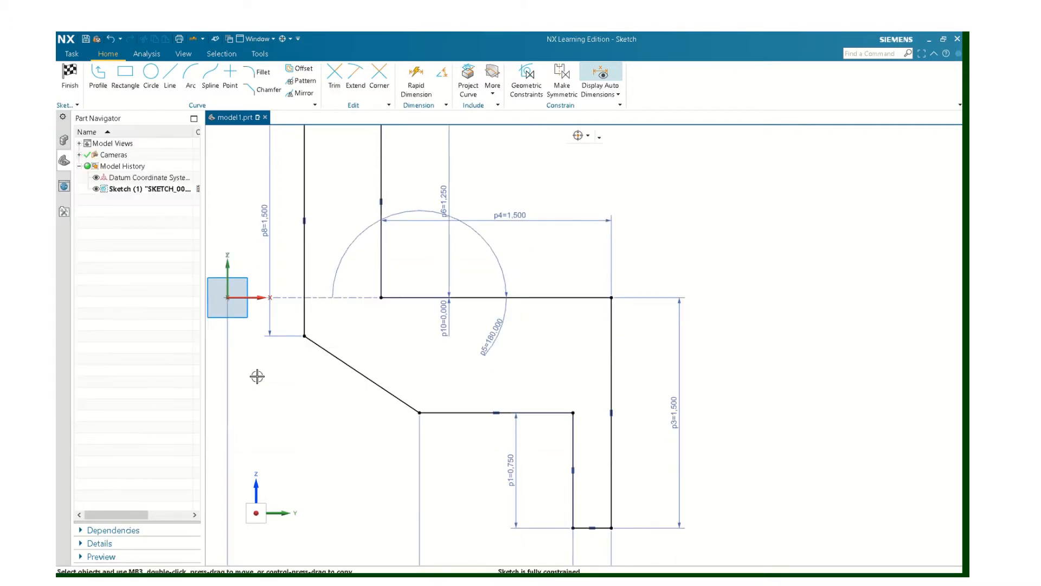
Step: Finish the fully constrained profile sketch and return to modeling
scroll(256, 375, up, 3)
scroll(348, 350, down, 6)
scroll(382, 318, down, 1)
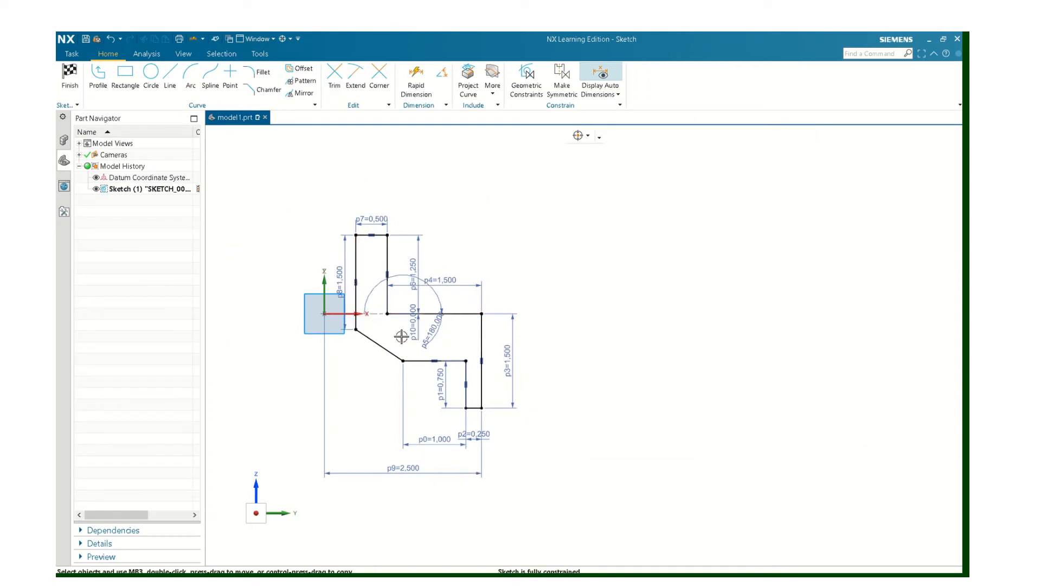
scroll(366, 319, down, 1)
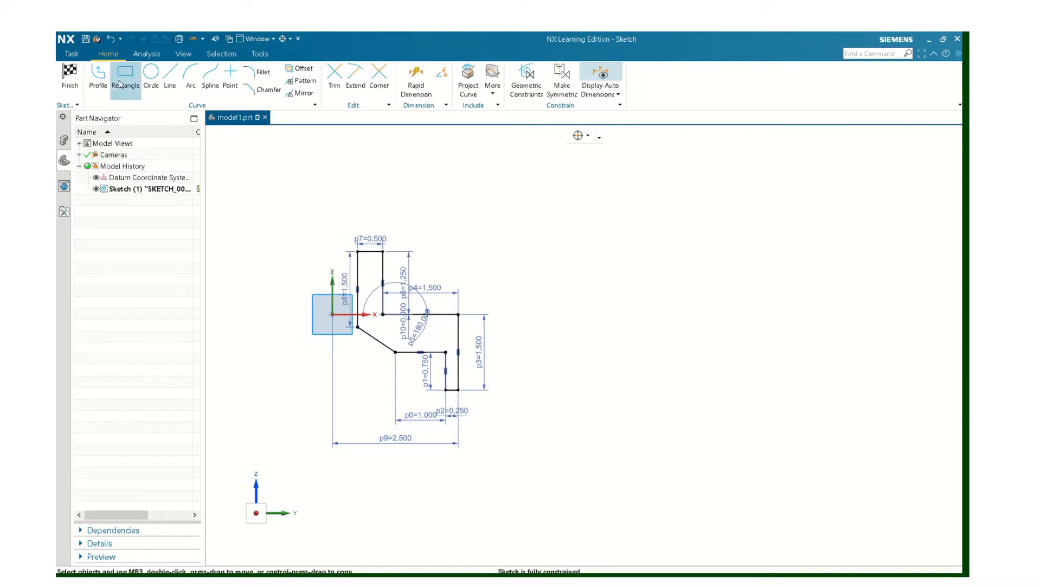
click(69, 74)
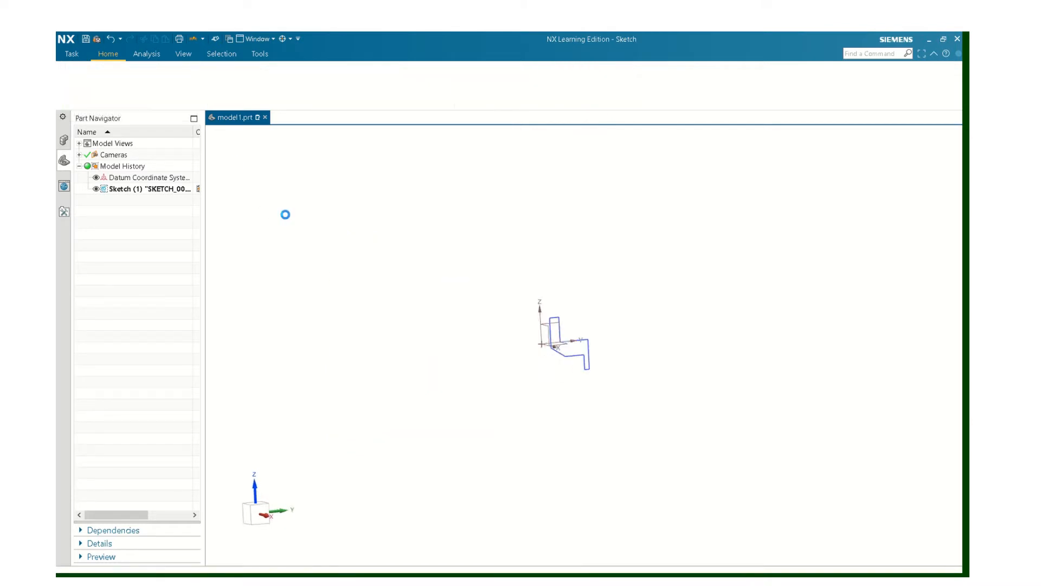
Step: Revolve the closed profile 360° about the ZC axis through the datum origin, with Boolean set to None
shift+middle_drag(667, 342, 466, 362)
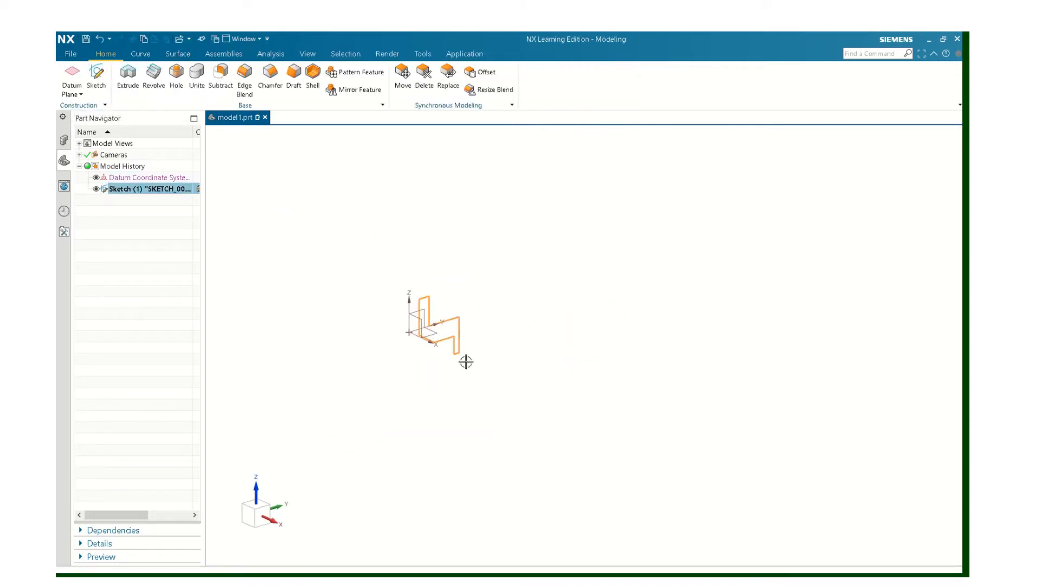
scroll(464, 349, up, 5)
middle_drag(506, 287, 473, 278)
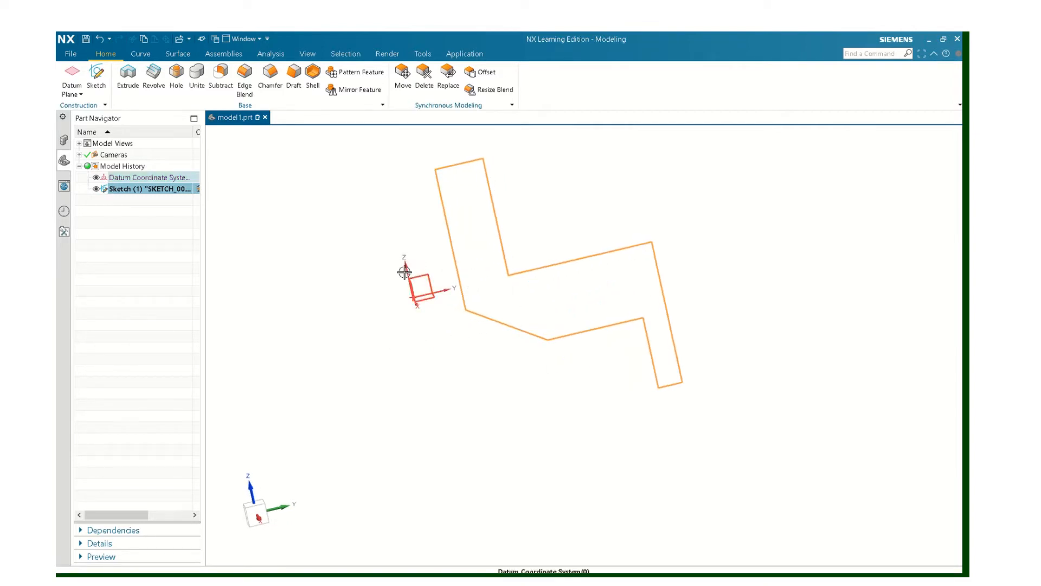
click(153, 74)
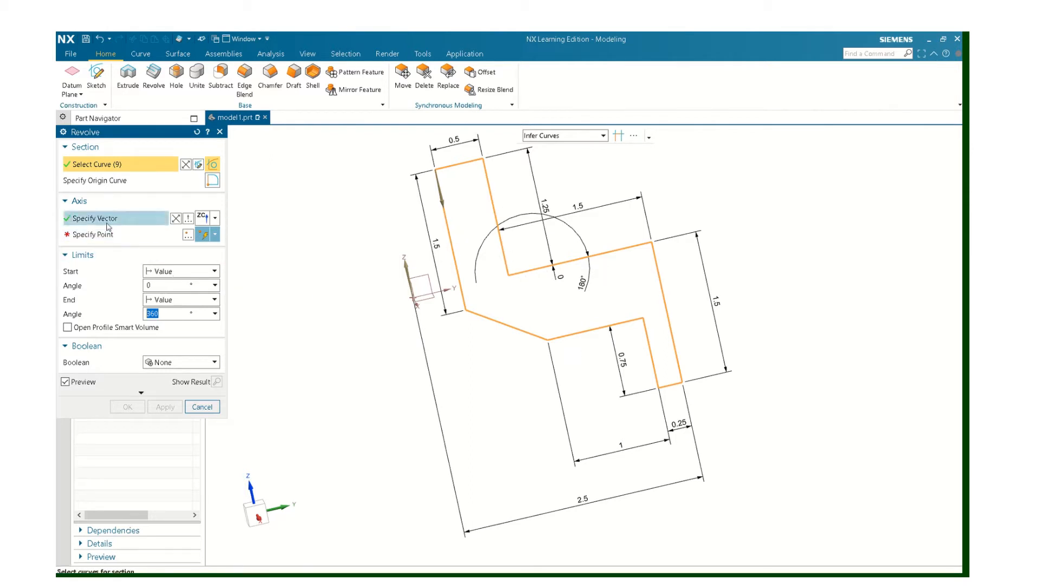
click(89, 221)
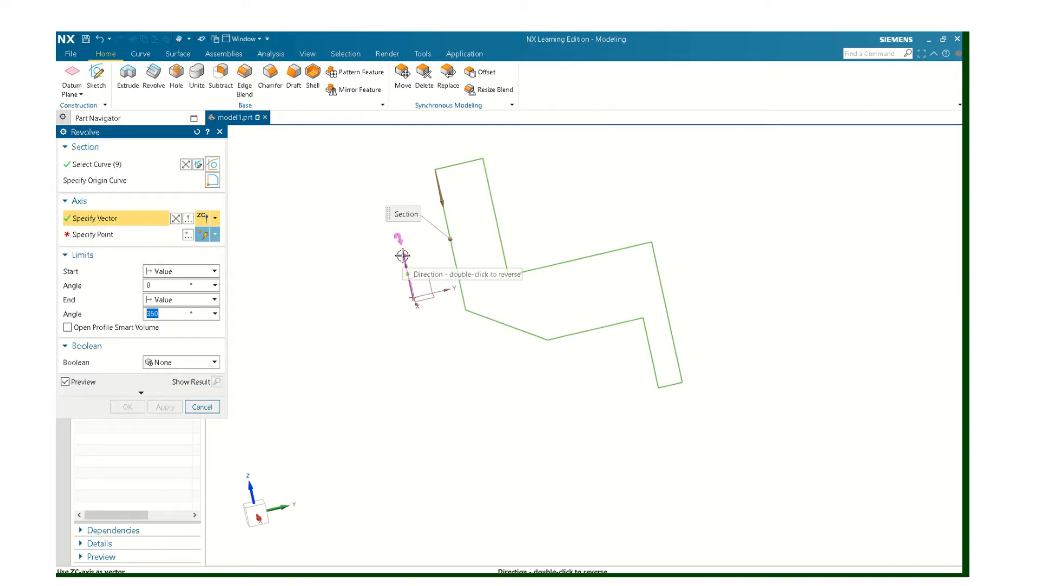
click(402, 255)
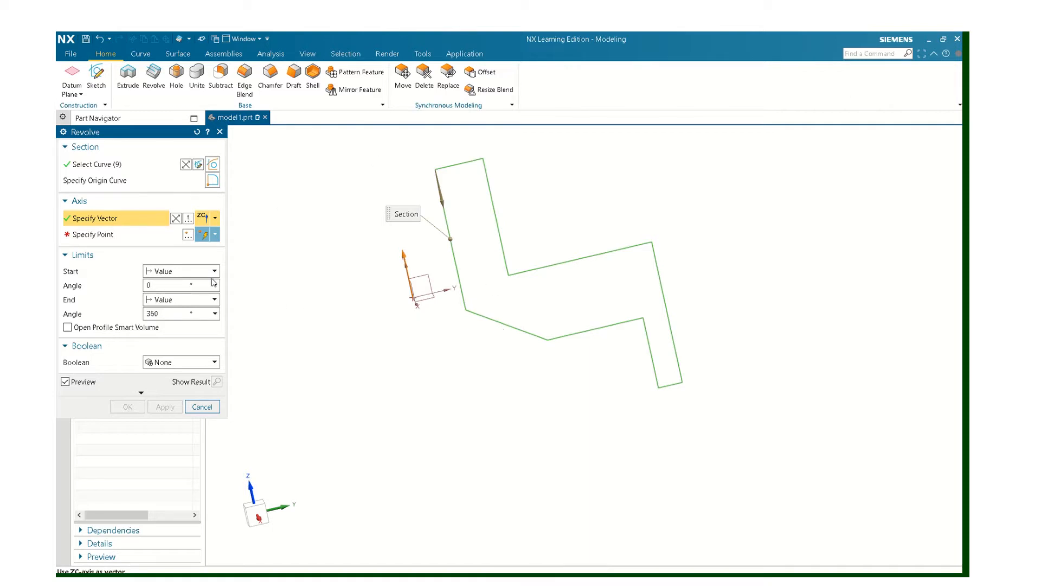
click(108, 237)
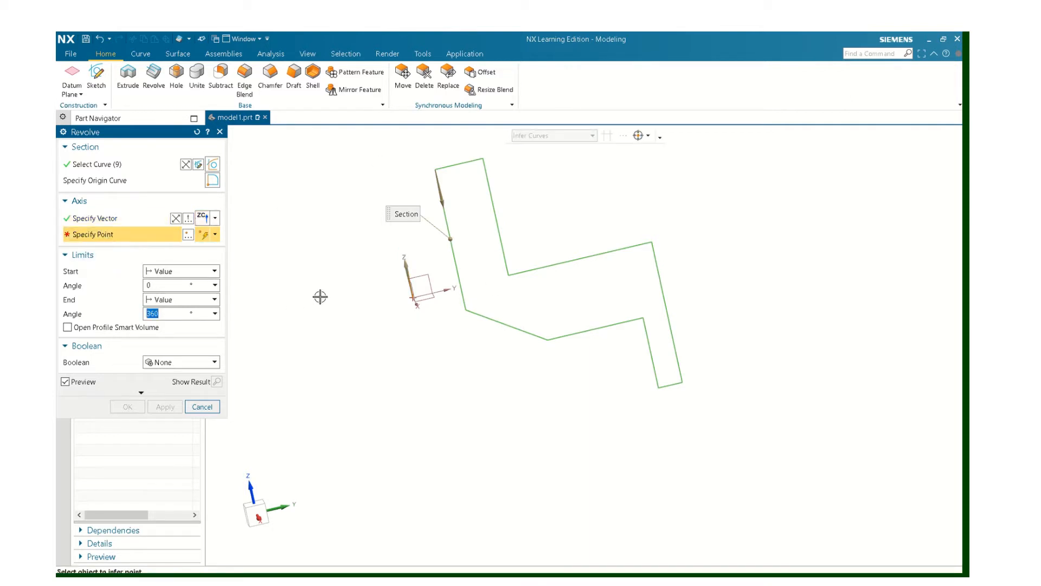
click(414, 296)
scroll(408, 308, up, 2)
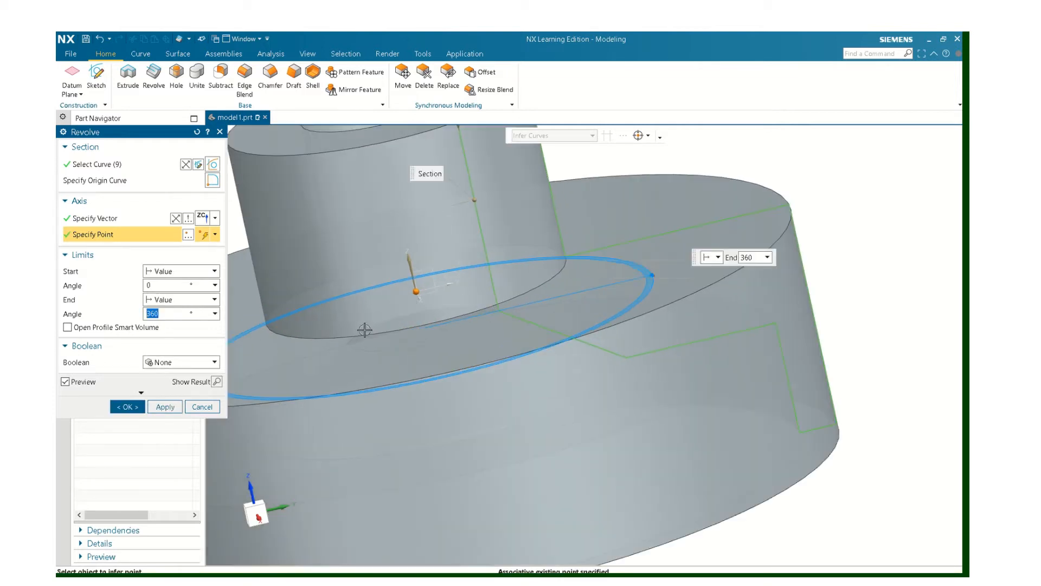
scroll(362, 330, down, 4)
click(134, 406)
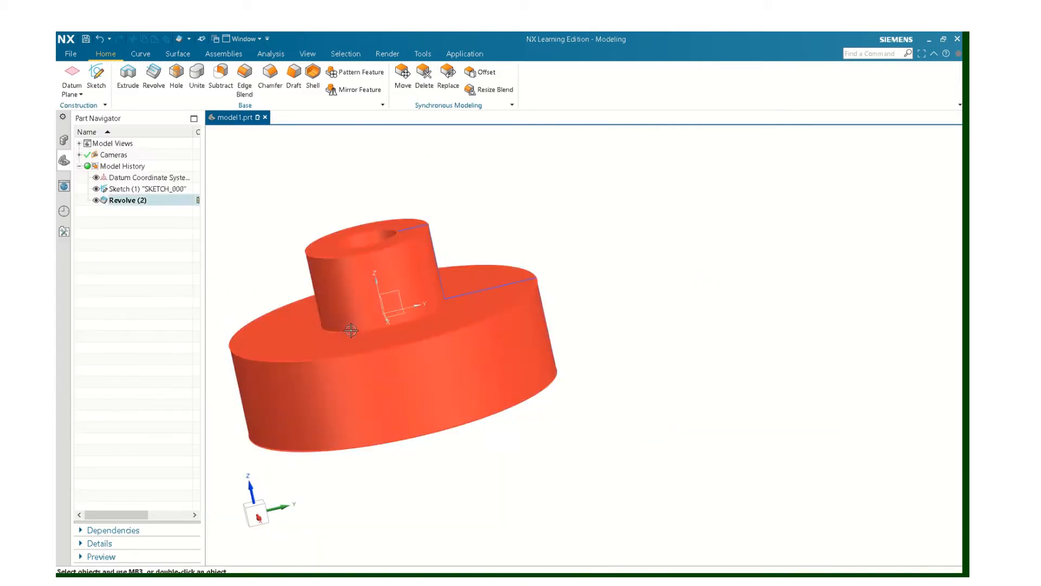
Step: Inspect the revolved body from above and below and hide the profile sketch
middle_drag(274, 346, 343, 242)
scroll(359, 289, up, 3)
scroll(381, 304, down, 4)
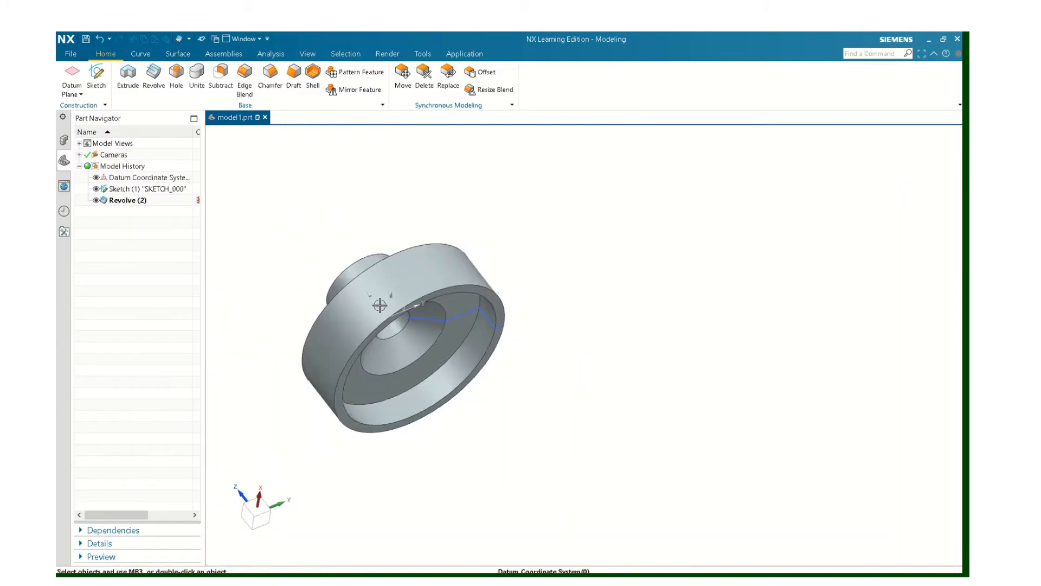
mouse_move(381, 304)
middle_down()
mouse_move(465, 363)
mouse_move(381, 284)
middle_up()
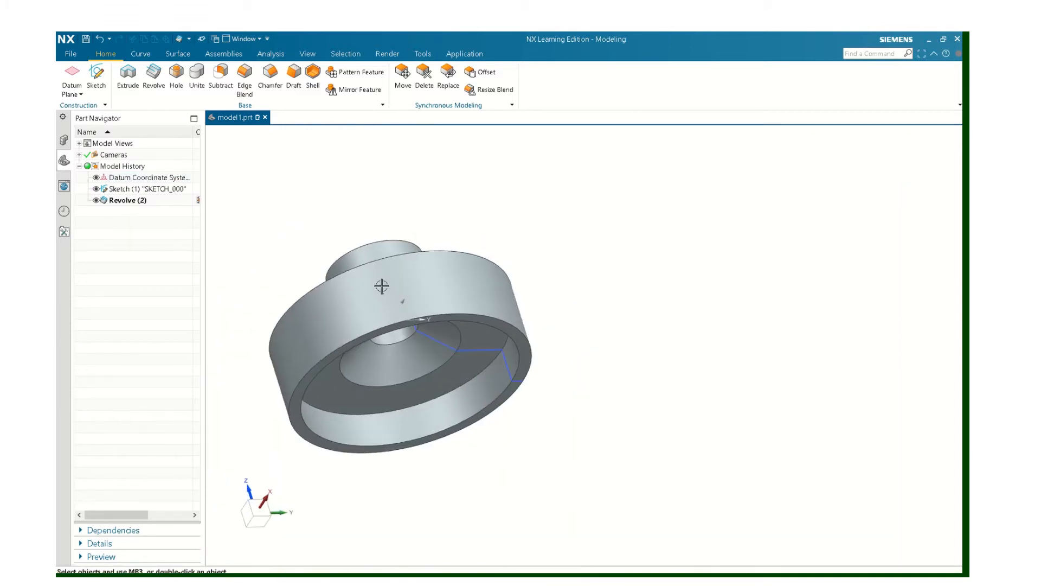
right_click(162, 193)
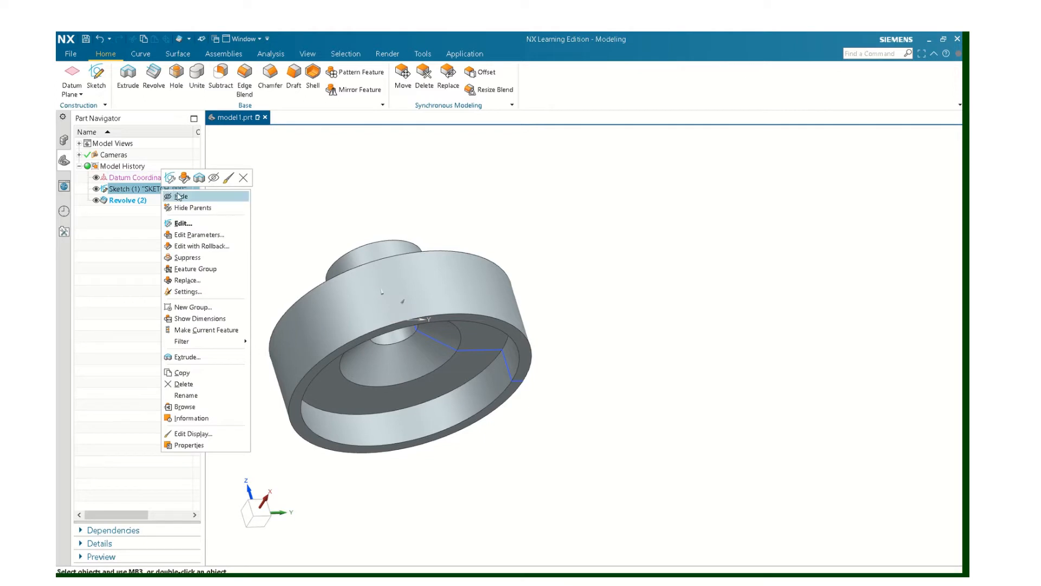
click(179, 196)
scroll(415, 315, up, 3)
scroll(414, 315, down, 4)
middle_drag(391, 298, 331, 244)
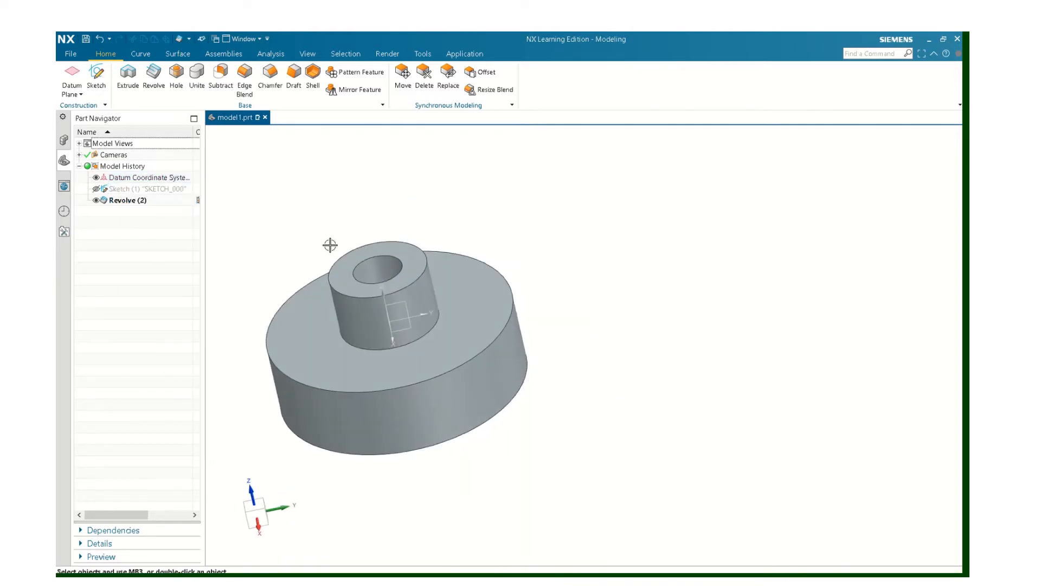
Step: Apply a 0.25 in circular edge blend to the disk's outer upper edge and the edge where the hub meets the disk
click(245, 79)
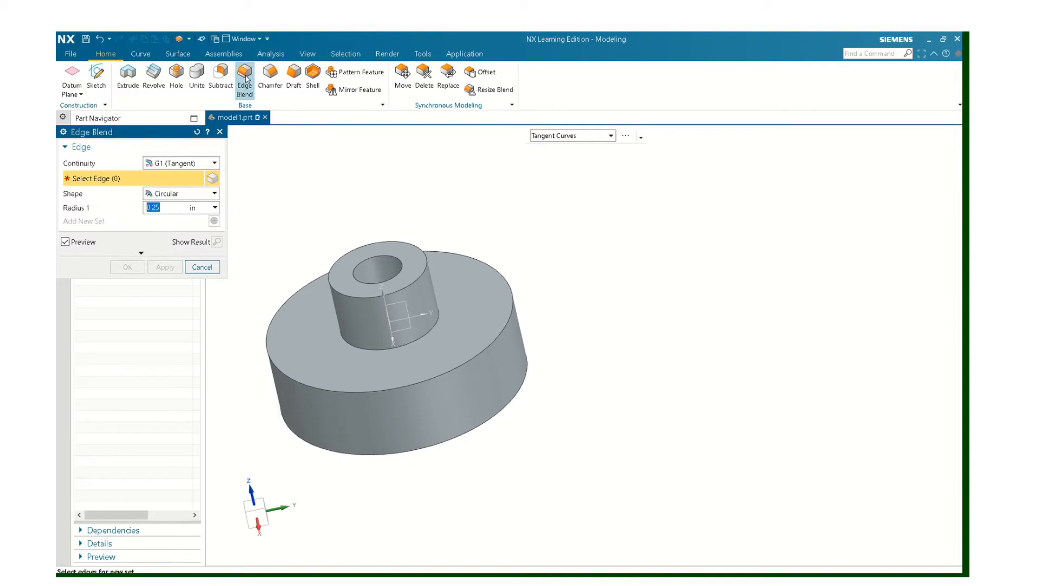
click(492, 262)
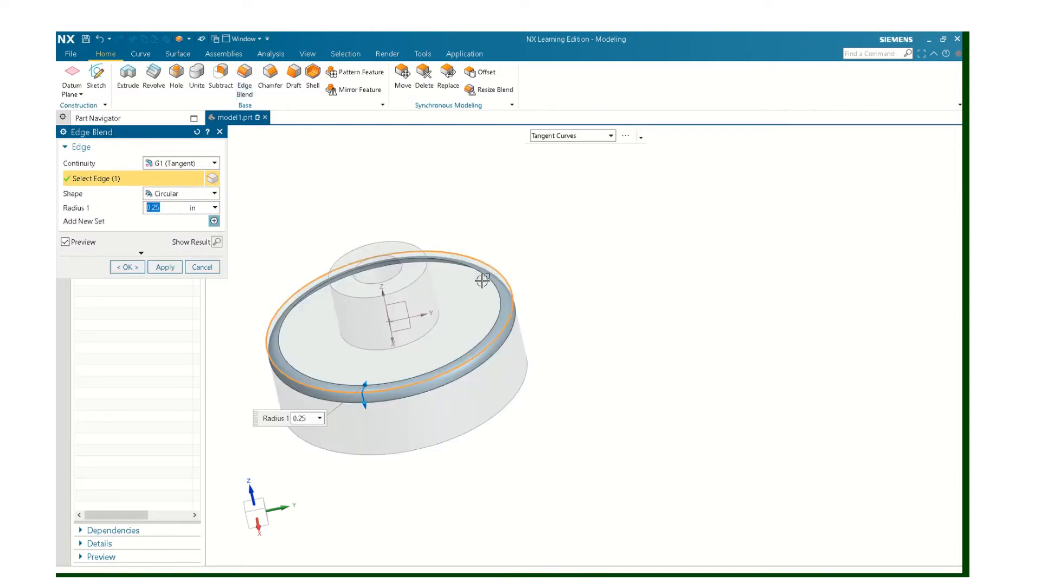
click(437, 318)
middle_drag(452, 366, 518, 367)
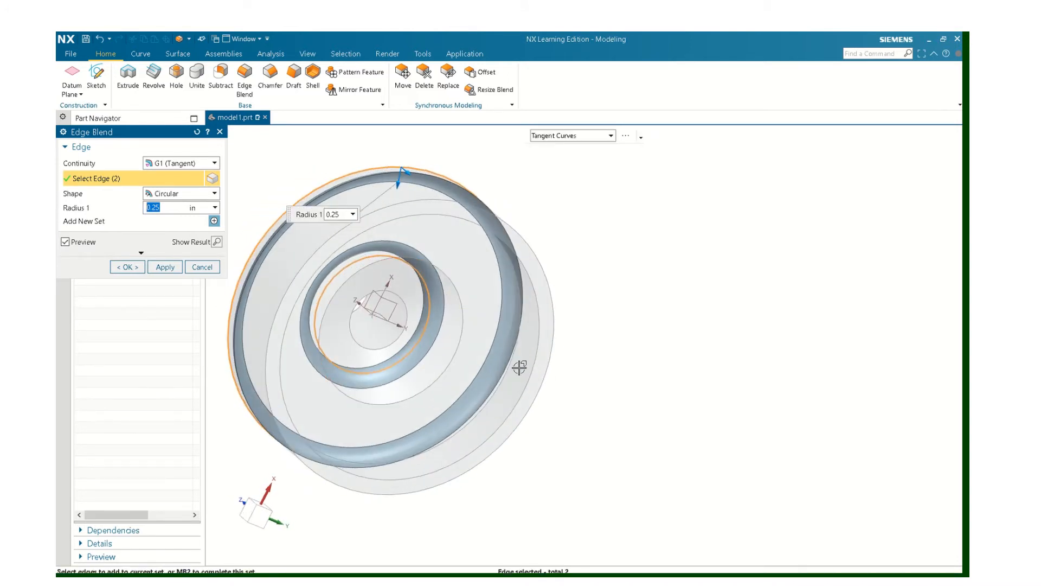
click(128, 267)
Step: Inspect the blended part, reopen the profile sketch to review its dimensions, and finish it without changes
scroll(246, 313, up, 2)
scroll(342, 279, down, 4)
middle_drag(353, 262, 399, 279)
scroll(399, 278, up, 1)
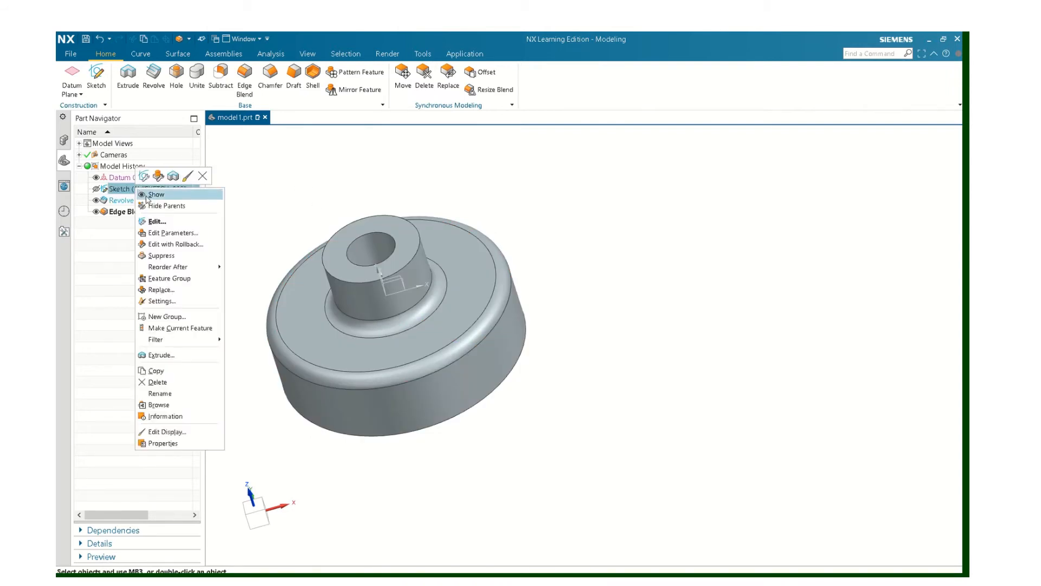
click(157, 221)
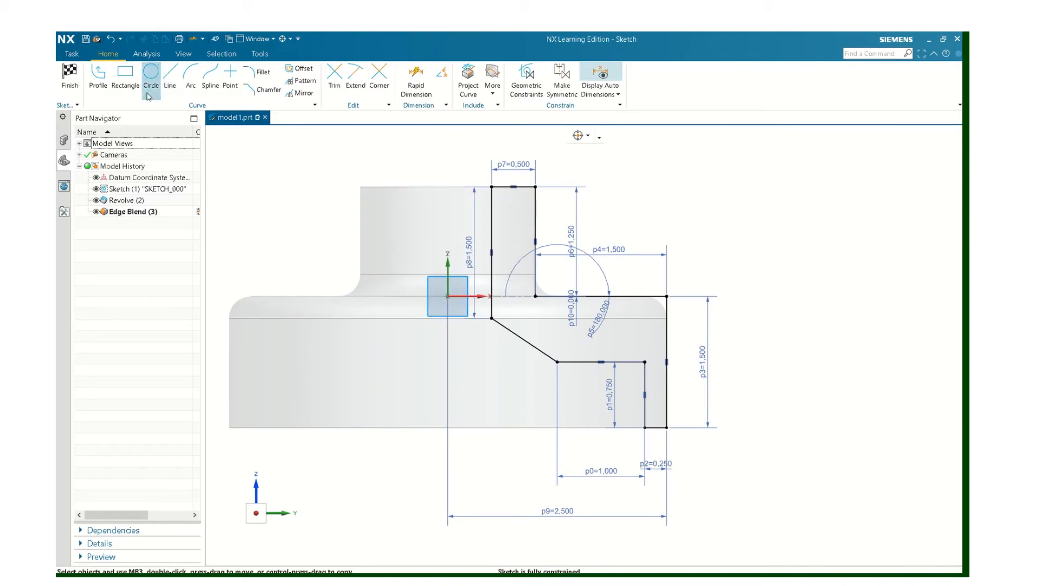
click(69, 74)
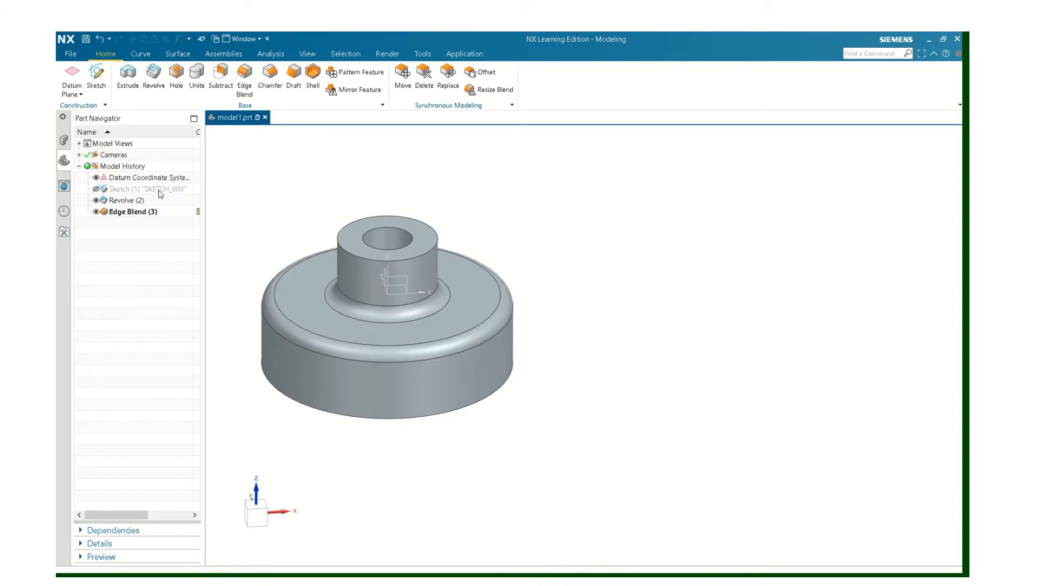
Step: Hide the datum coordinate system
right_click(147, 177)
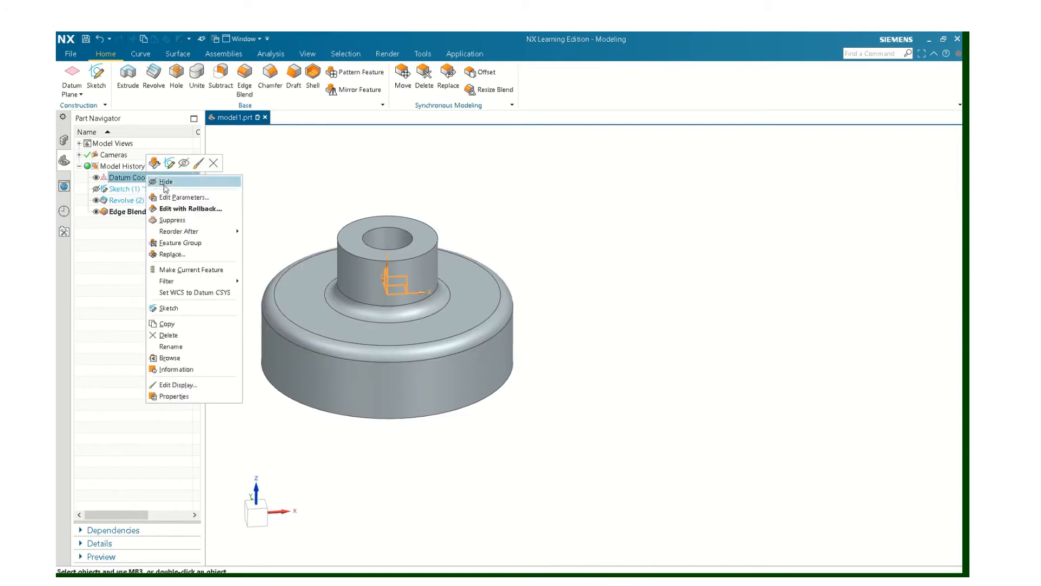
click(165, 183)
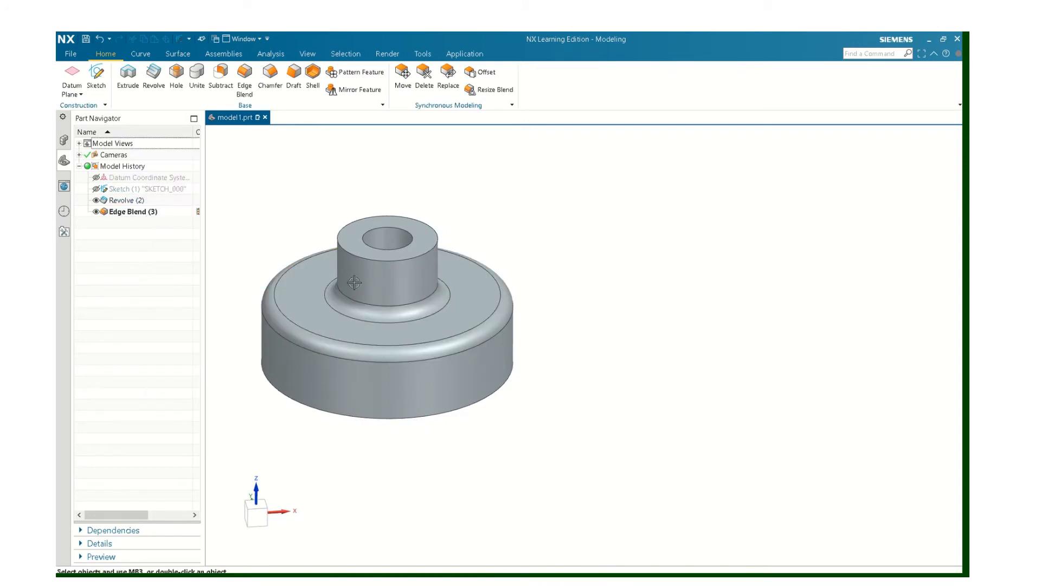
Step: Start saving the part under a new name and browse to Desktop > MET 132 SP 2021 > NX Stuff
click(70, 54)
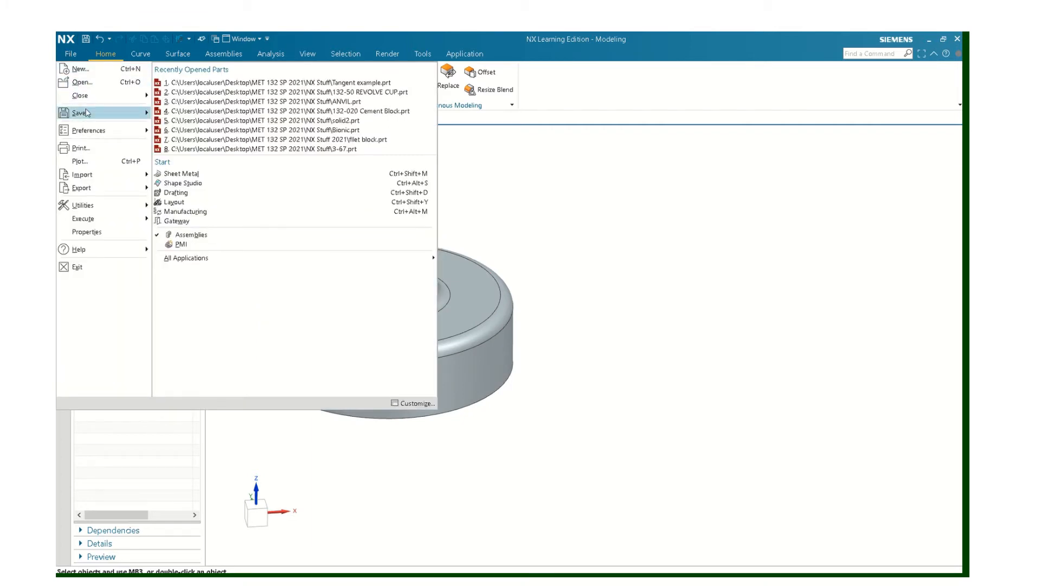
mouse_move(85, 112)
click(196, 140)
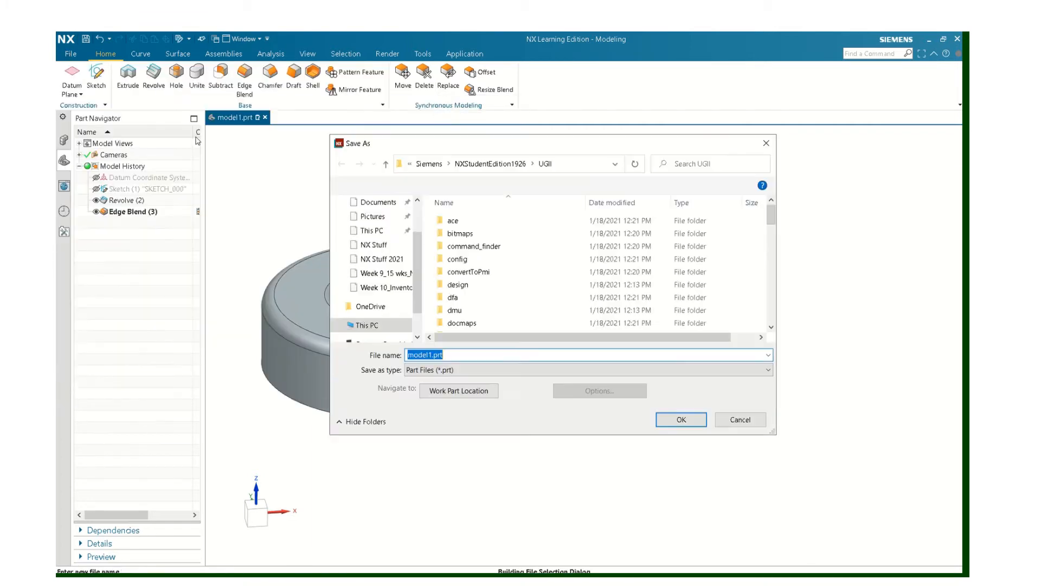
scroll(374, 214, up, 3)
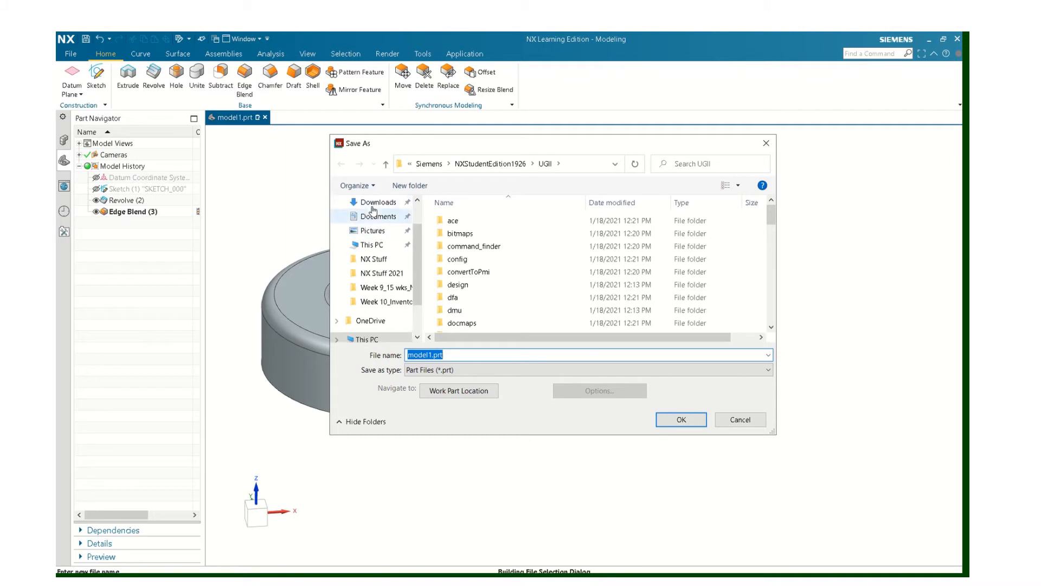
click(374, 225)
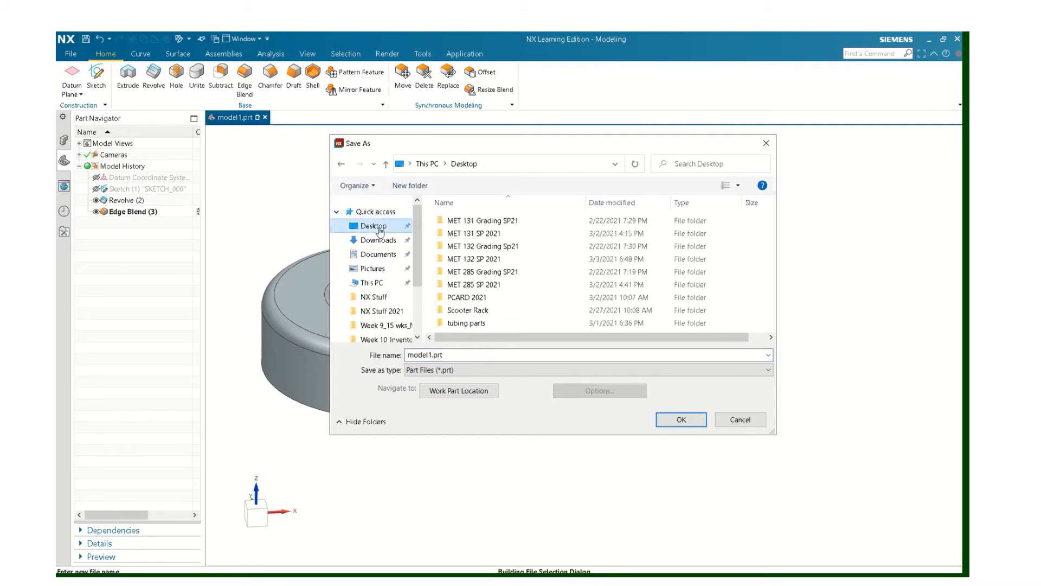
double_click(469, 259)
double_click(468, 227)
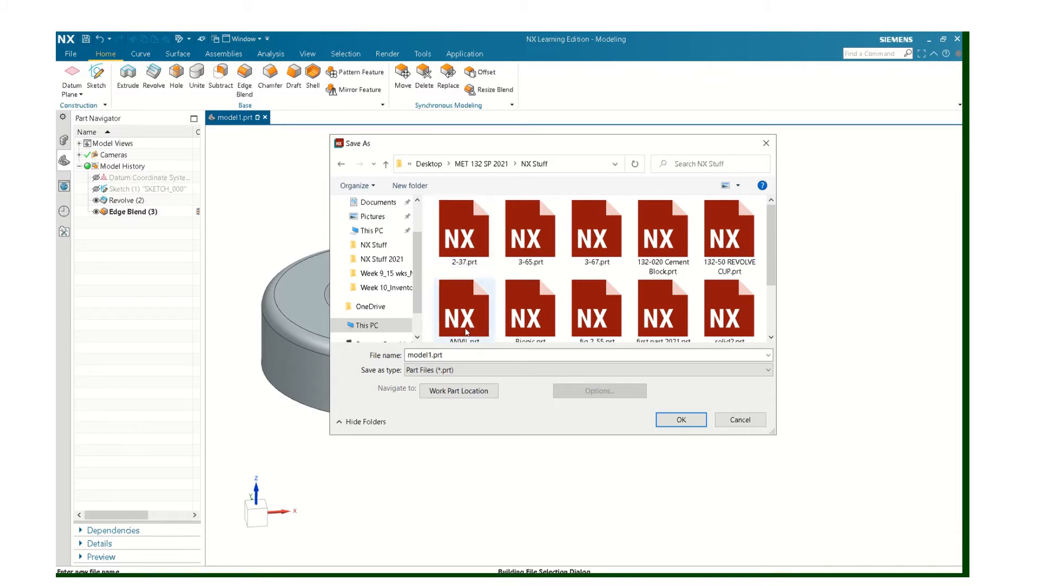
Step: Name the part file "Revolve example 3" and save it in the NX Stuff folder
double_click(448, 354)
text(Rev)
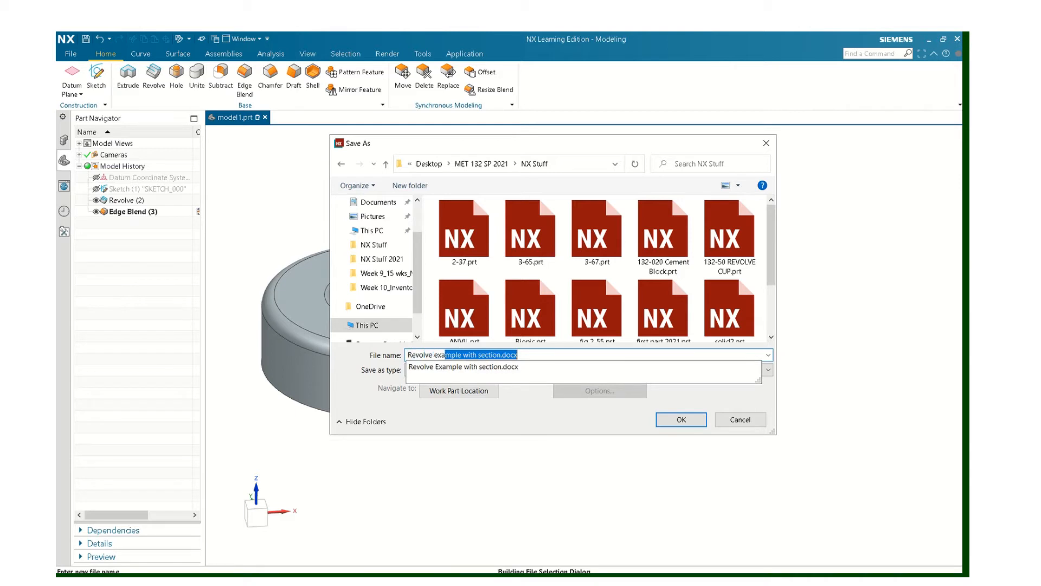
text(olve exa)
key(BackSpace)
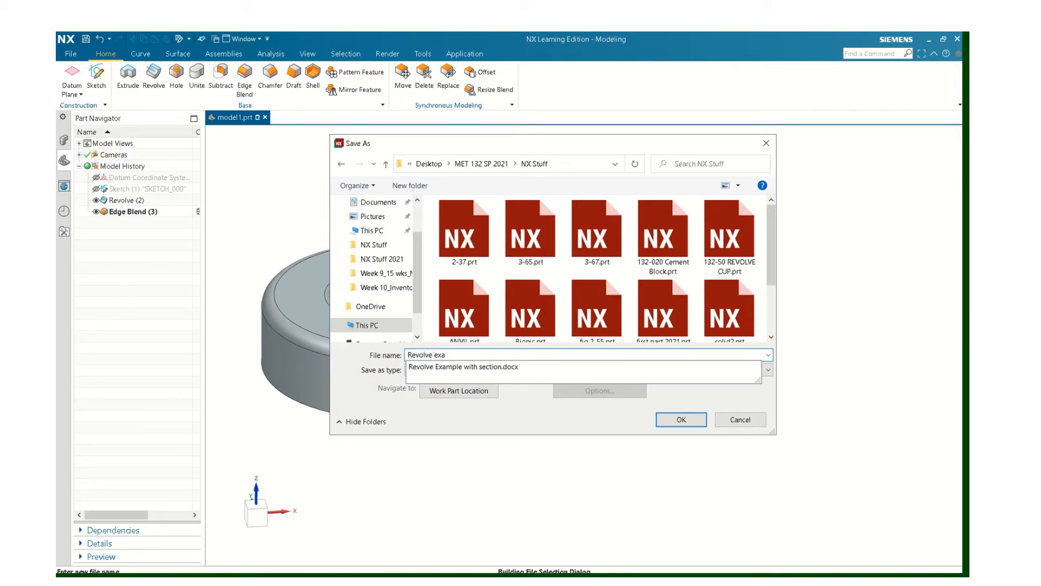
text(mple 1)
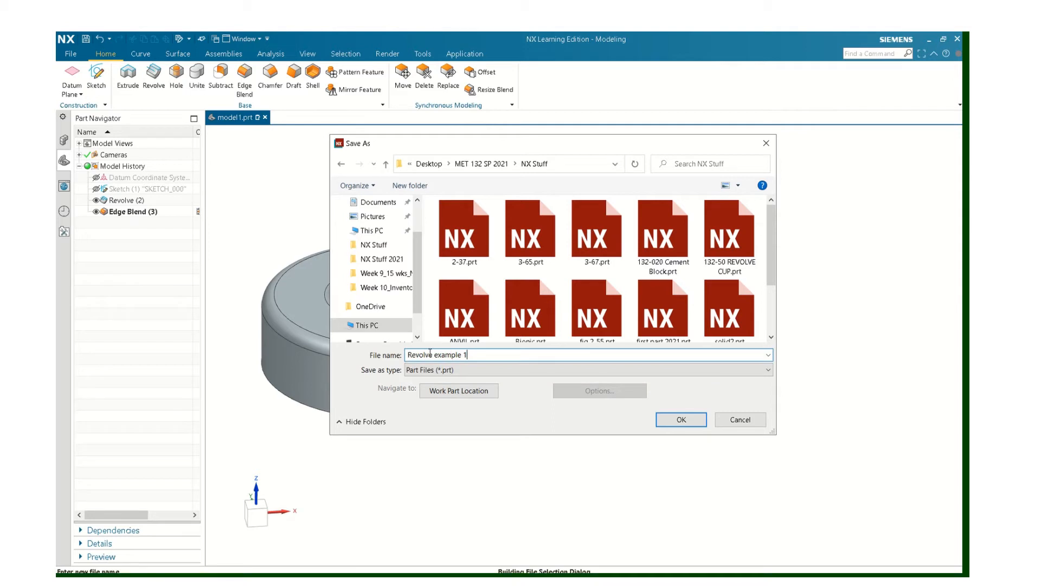
key(BackSpace)
text(3)
click(667, 419)
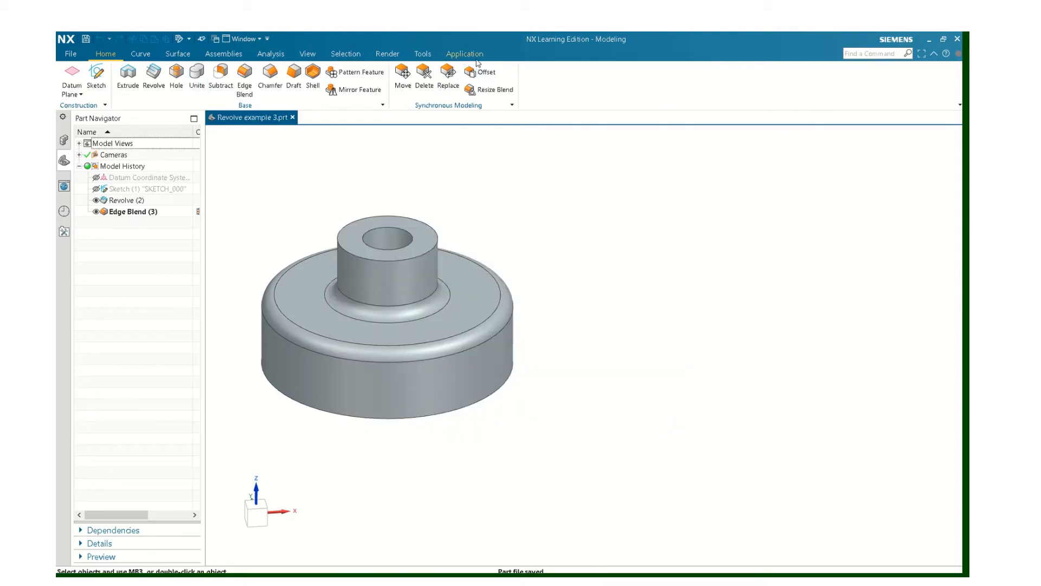
Step: Switch to Drafting and create a B-size sheet from the template, leaving the title block values unfilled
click(458, 53)
click(202, 81)
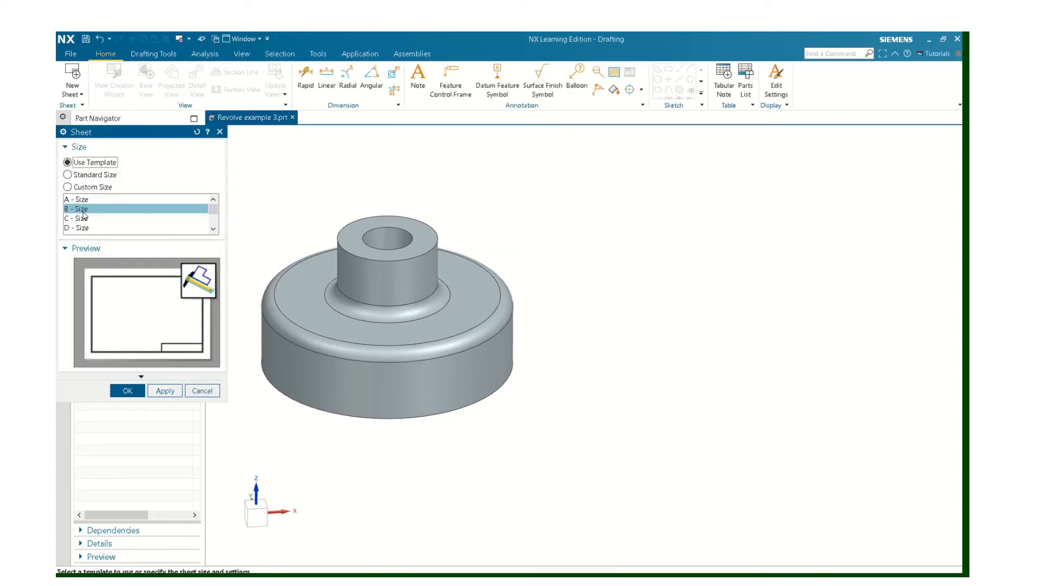
click(137, 390)
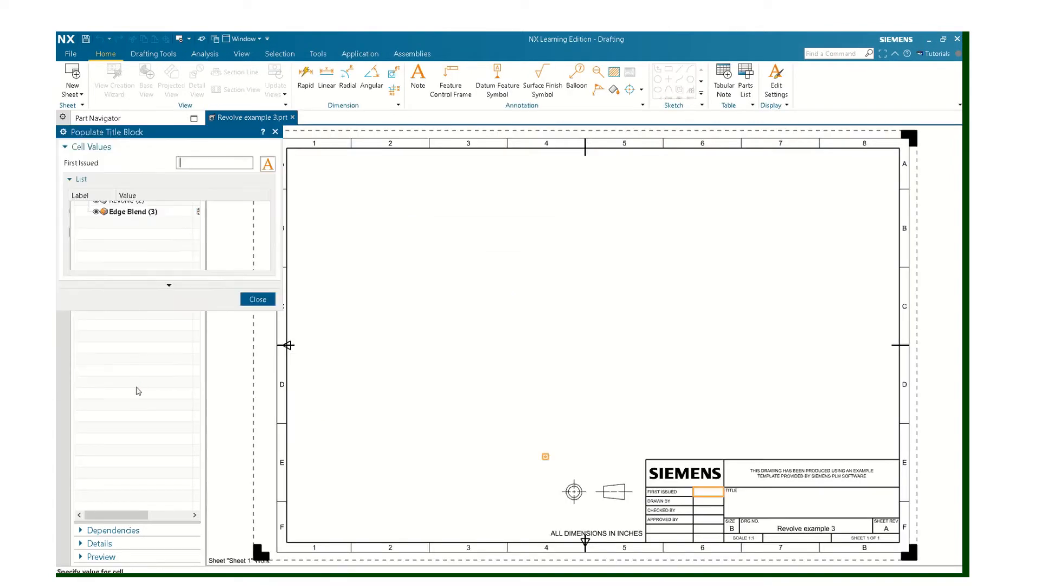
click(258, 299)
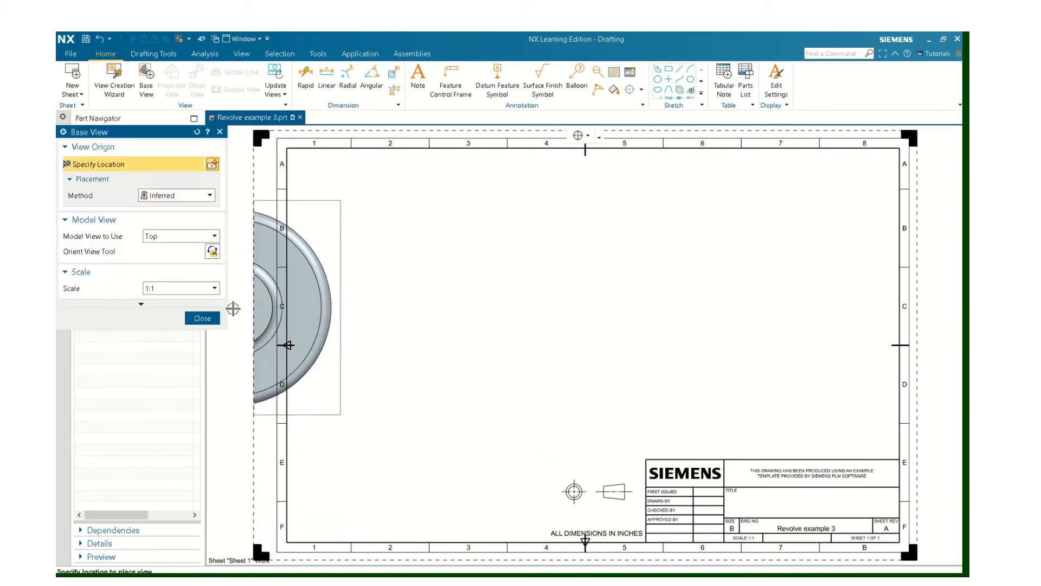
Step: Close the base view placement and start the View Creation Wizard for Revolve example 3.prt, showing hidden lines as dashed
click(206, 320)
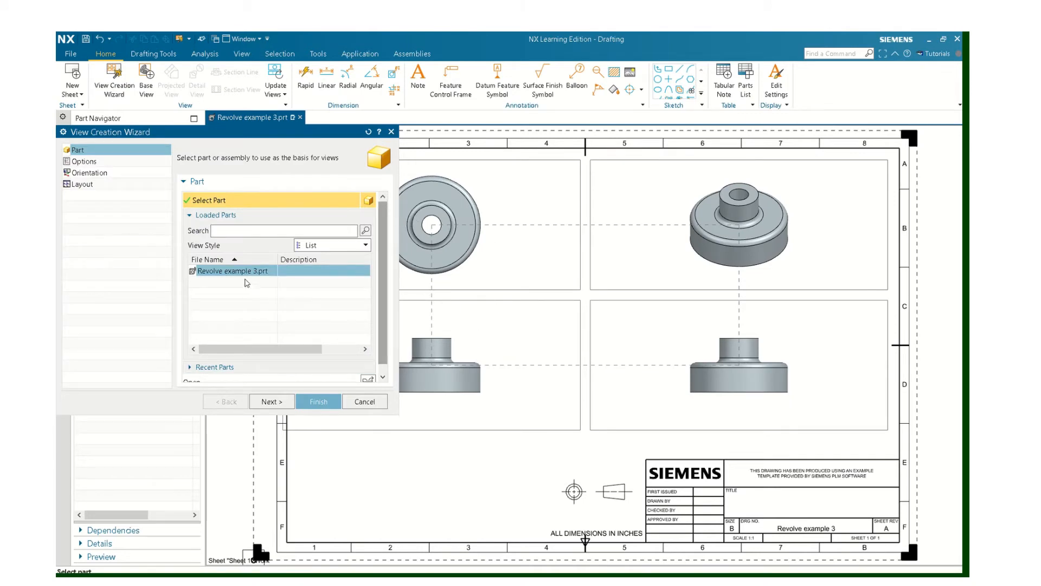
click(286, 401)
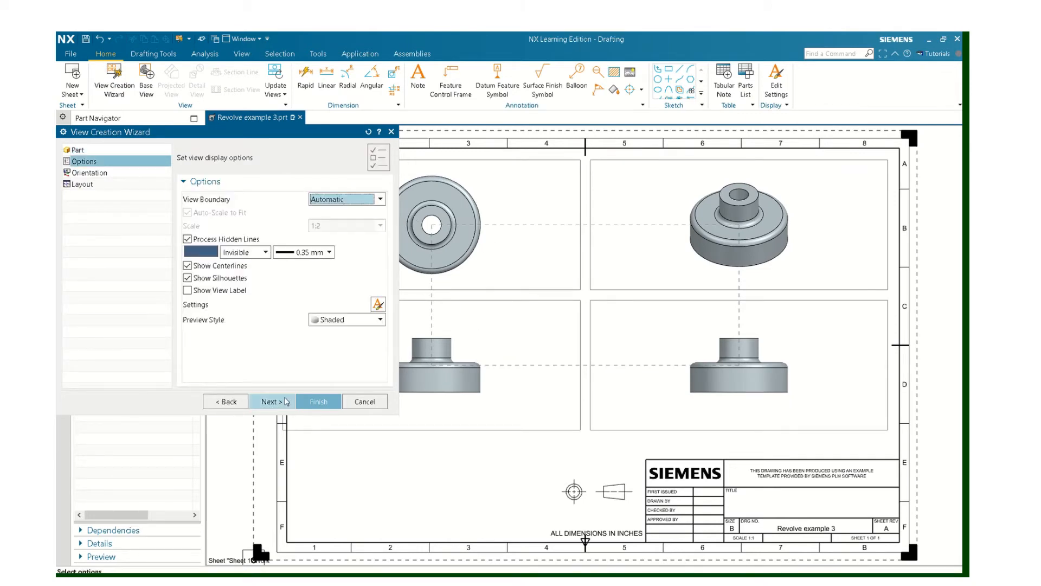
click(265, 252)
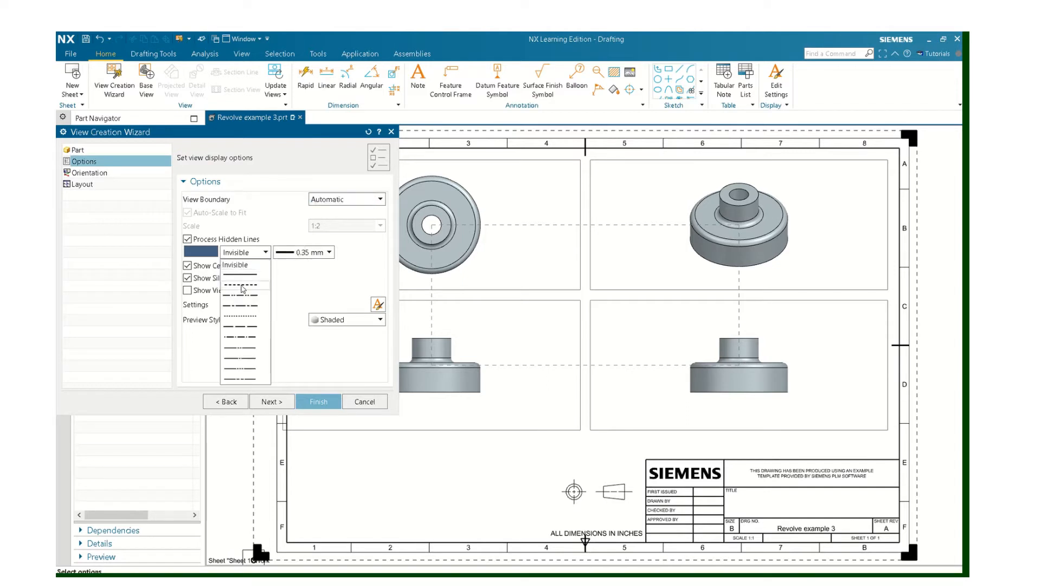
click(241, 285)
click(272, 401)
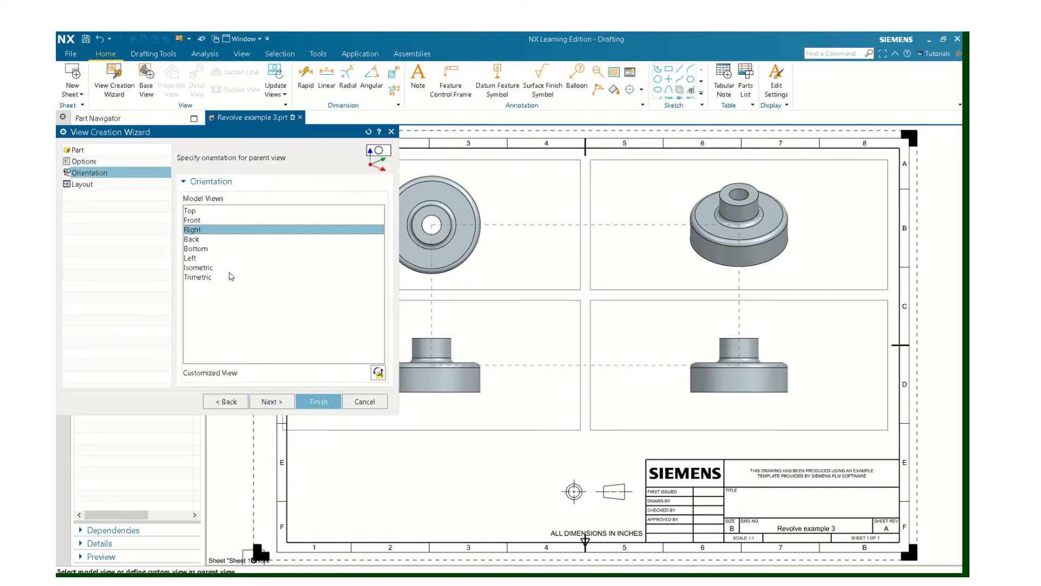
Step: Set Top as the parent view orientation and create the layout with the parent, upper, side and isometric views
click(190, 213)
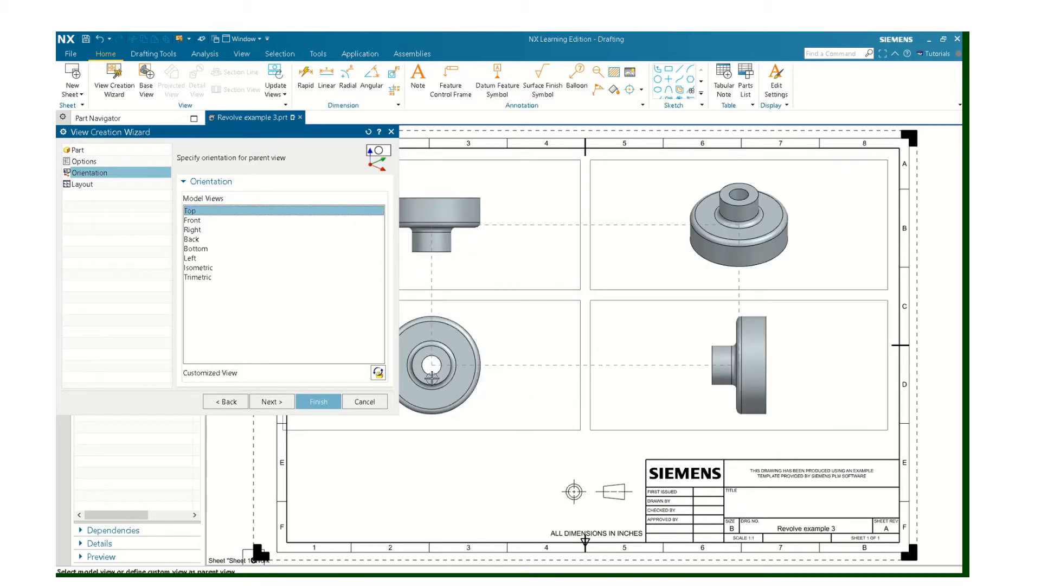
click(272, 401)
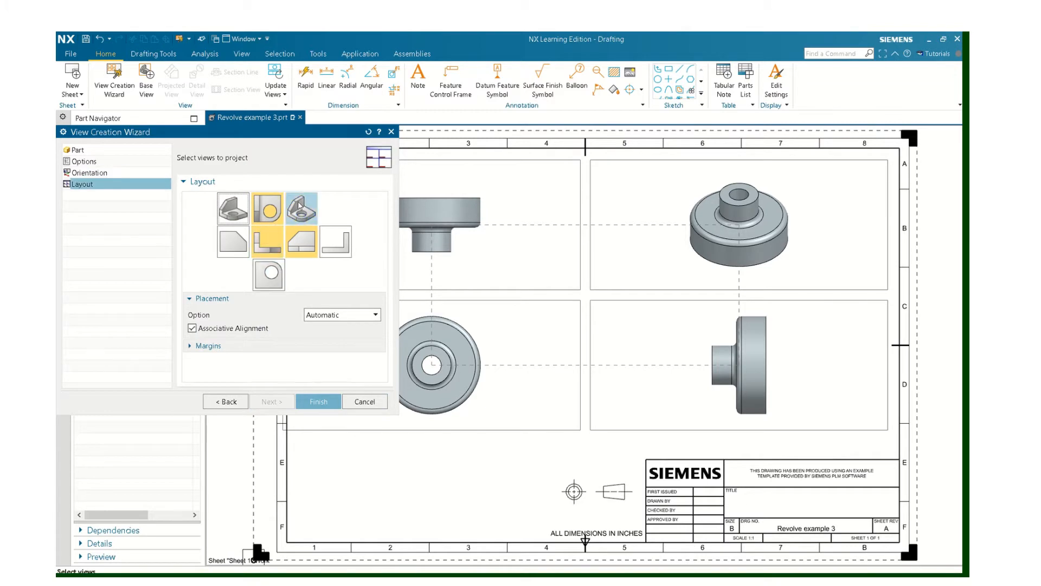
click(318, 401)
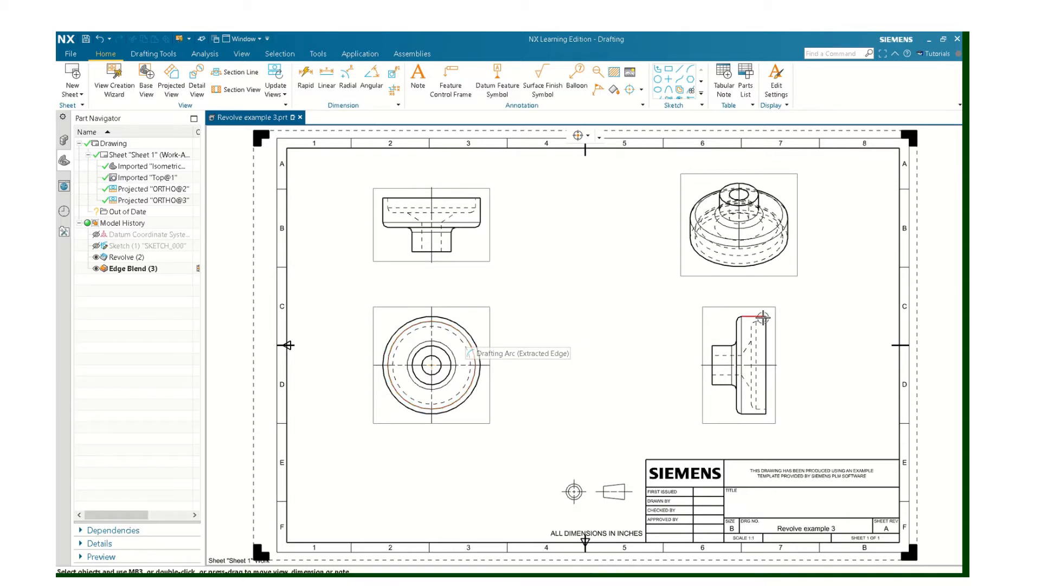
Step: Turn off smooth edges in the circular parent view
double_click(480, 422)
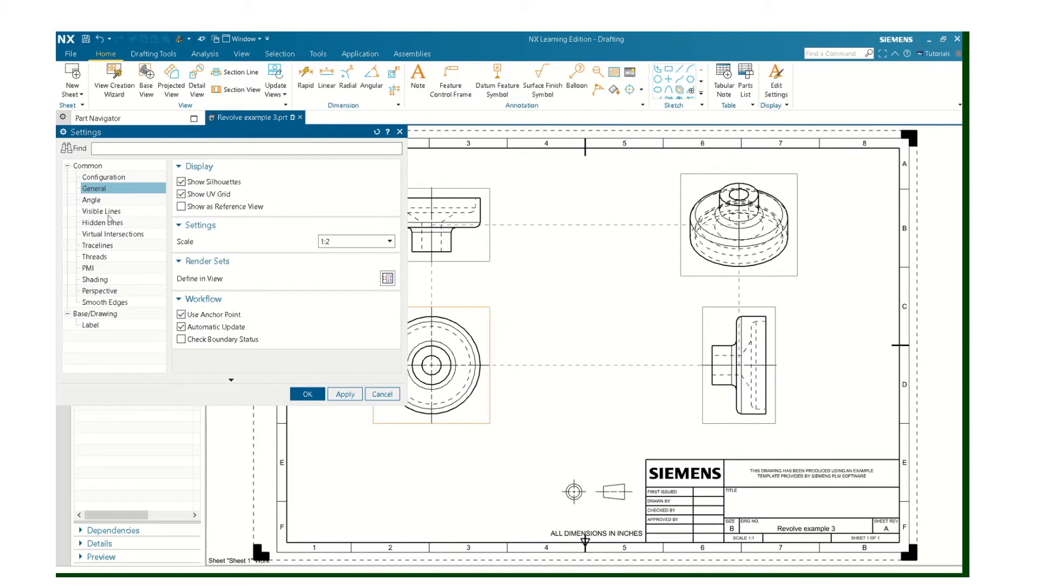
click(101, 303)
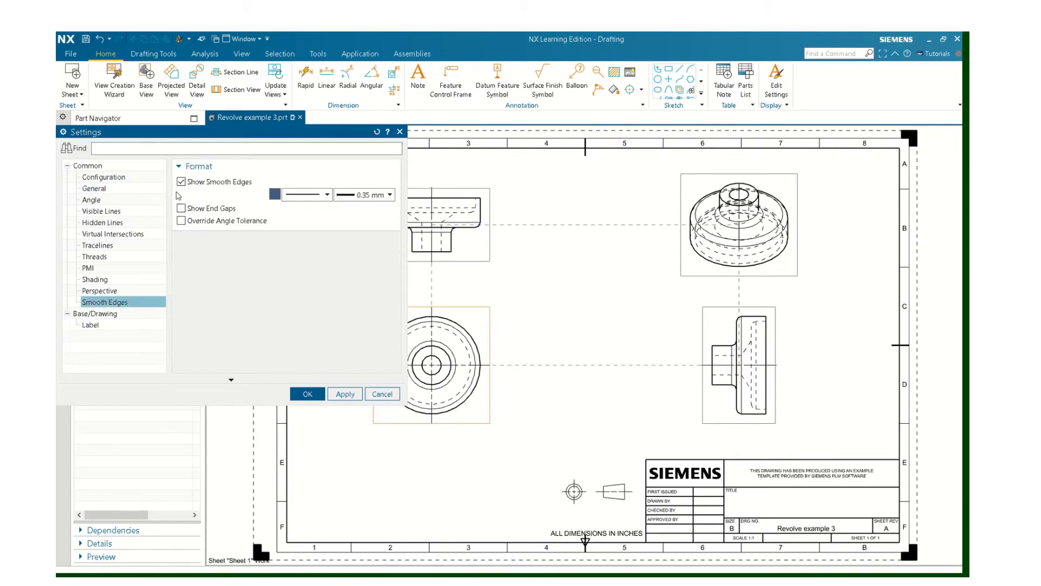
click(181, 182)
click(306, 394)
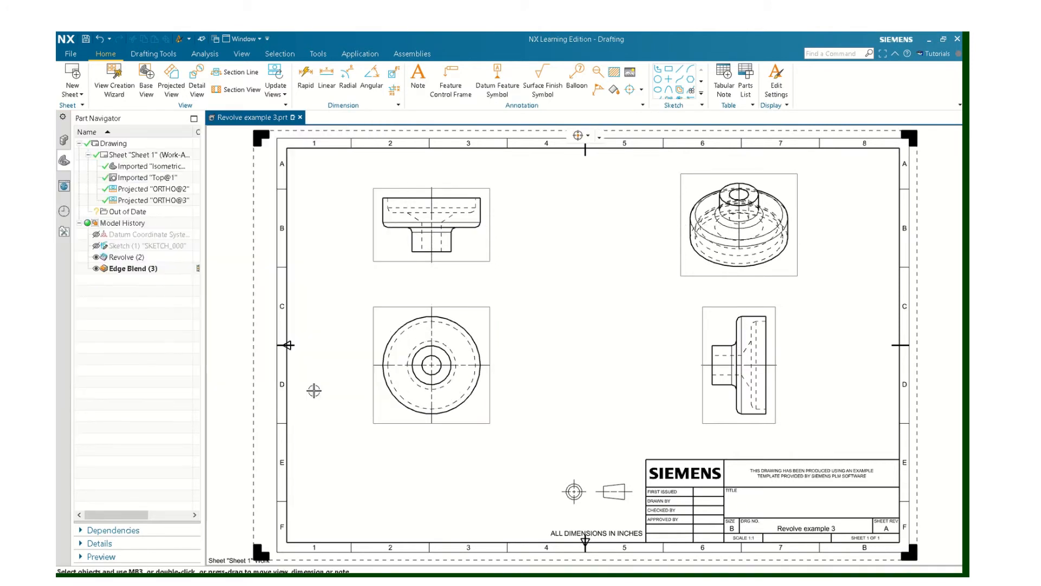
Step: Turn off smooth edges in the projected view above the circular view and in the projected side view
double_click(464, 263)
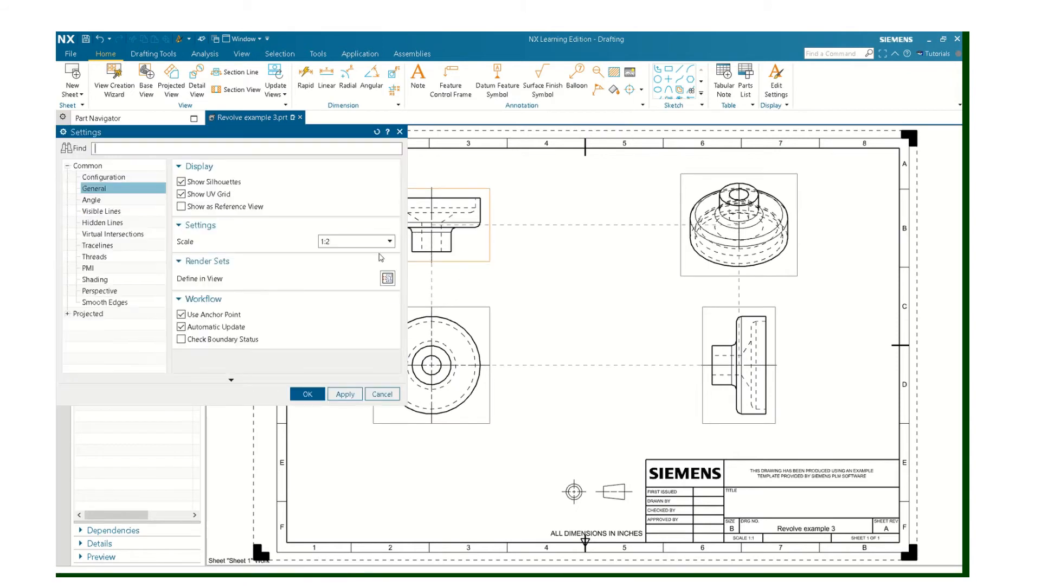
click(110, 302)
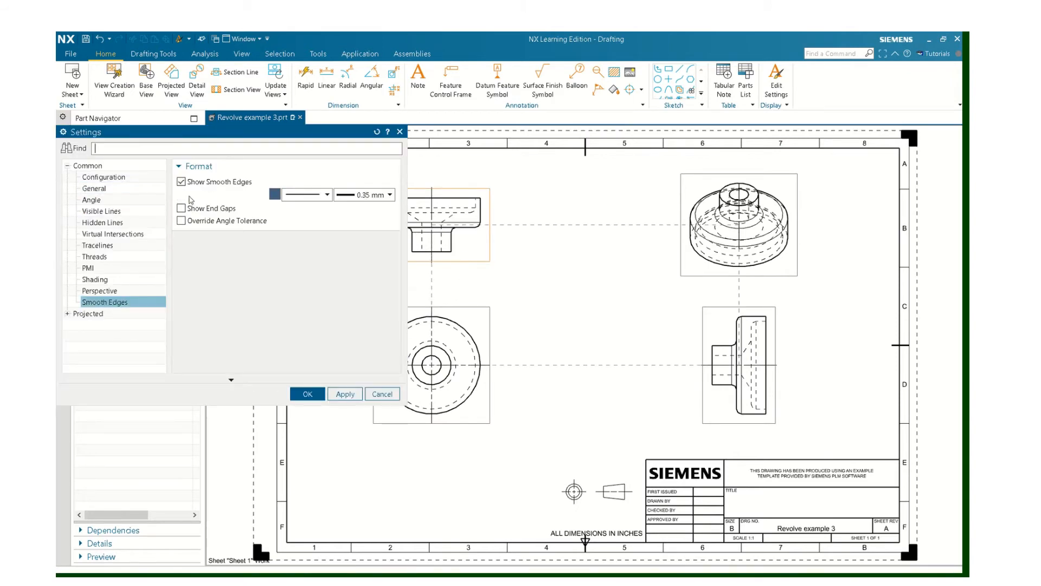
click(184, 182)
click(307, 394)
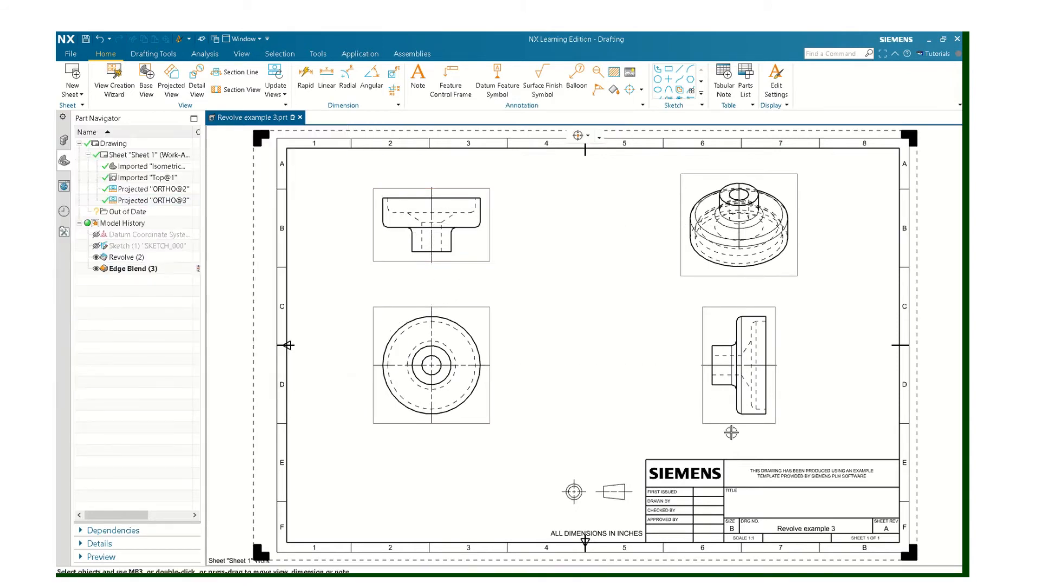
double_click(733, 424)
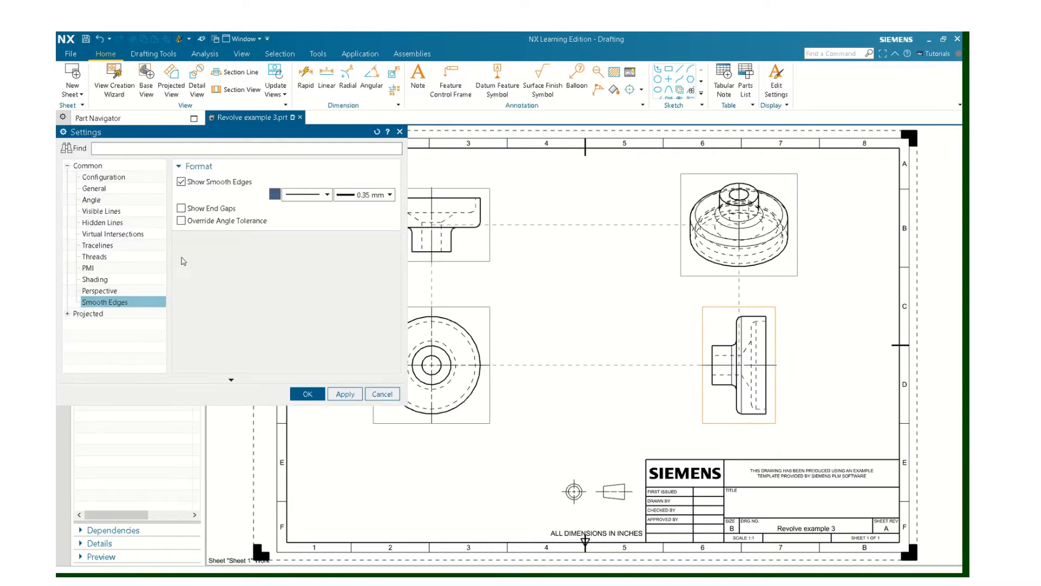
click(181, 183)
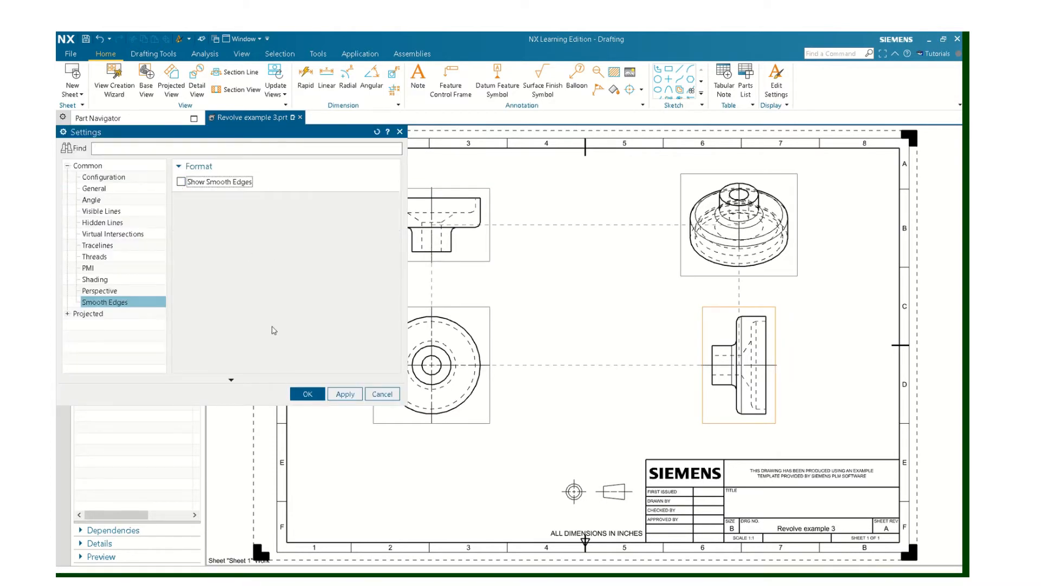
click(307, 393)
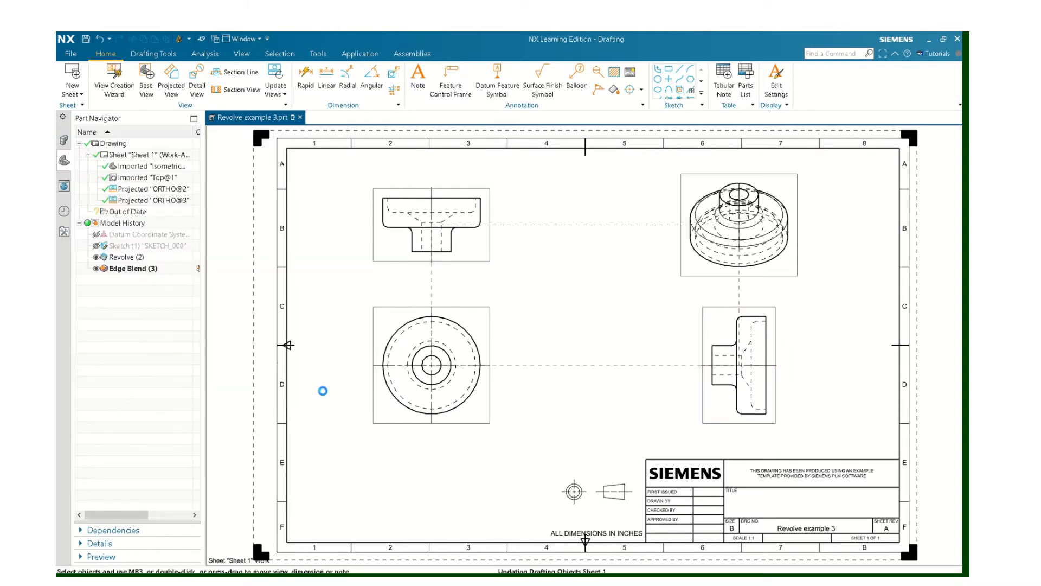
Step: Disable Self Hidden in the isometric view's hidden line settings
double_click(725, 281)
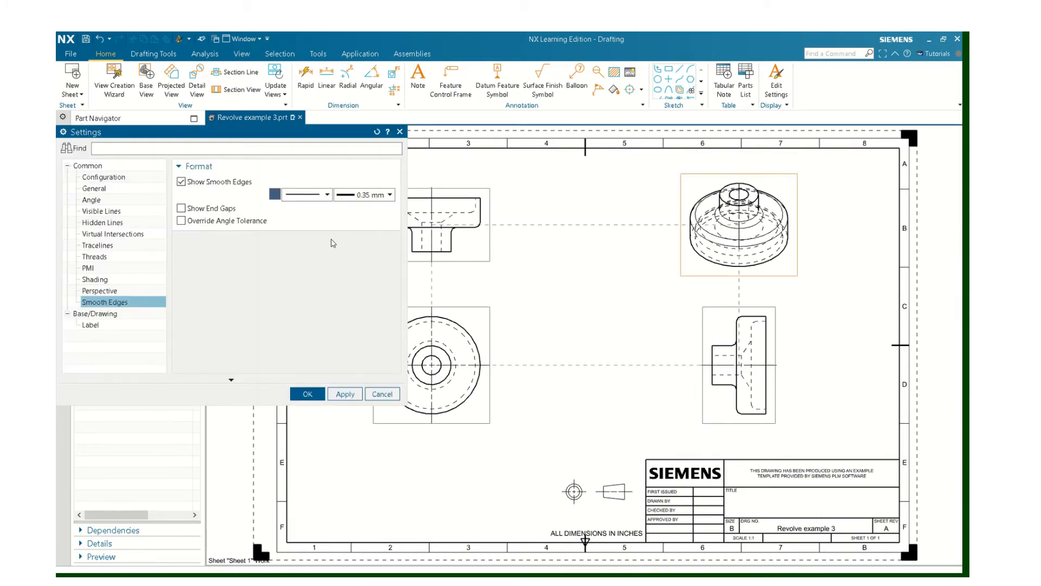
click(101, 223)
click(181, 234)
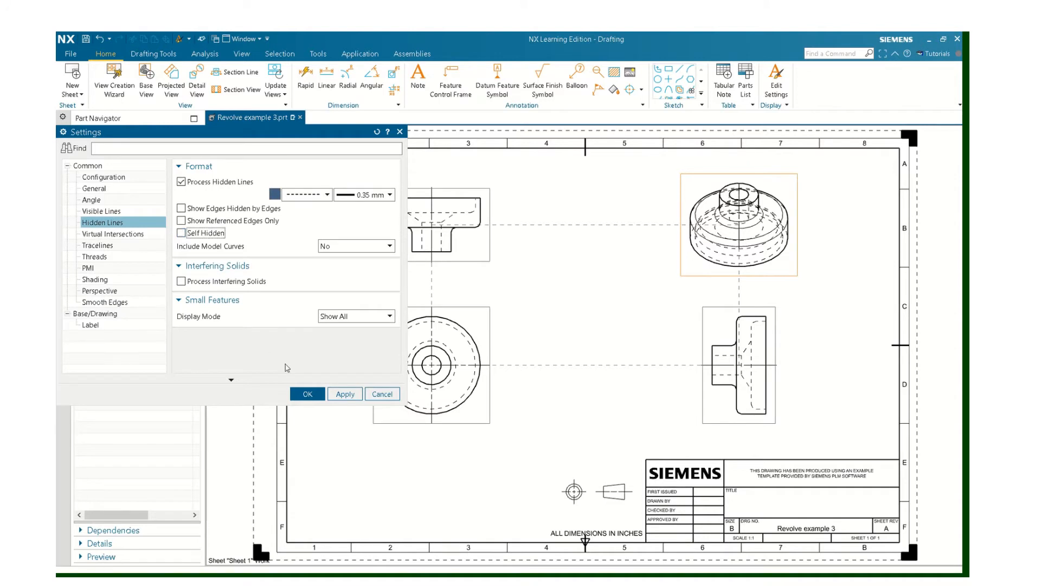
click(307, 393)
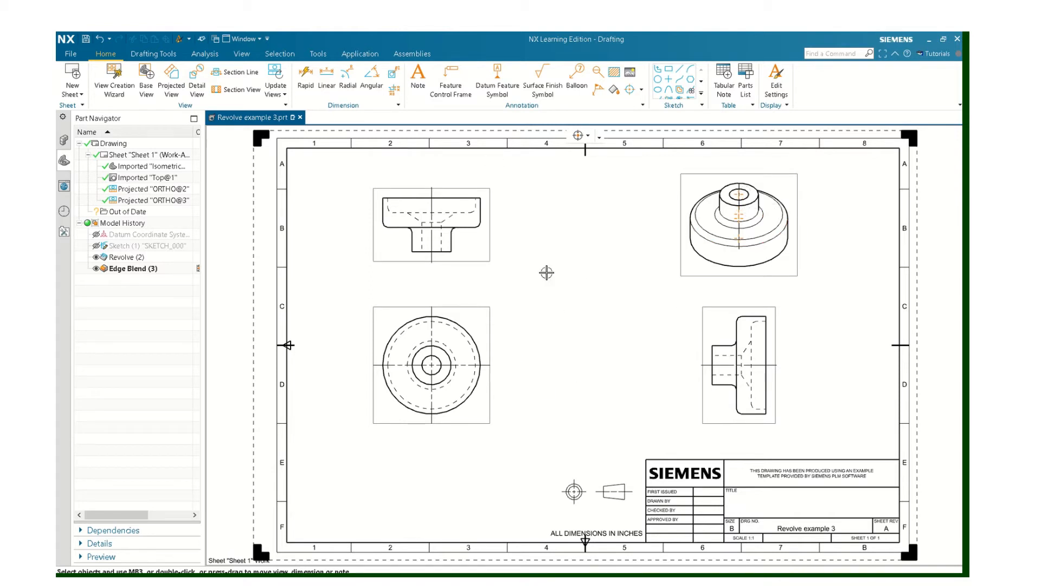
Step: Add diametral dimensions to the outer circle, the hub circle and the bore in the circular view
click(300, 83)
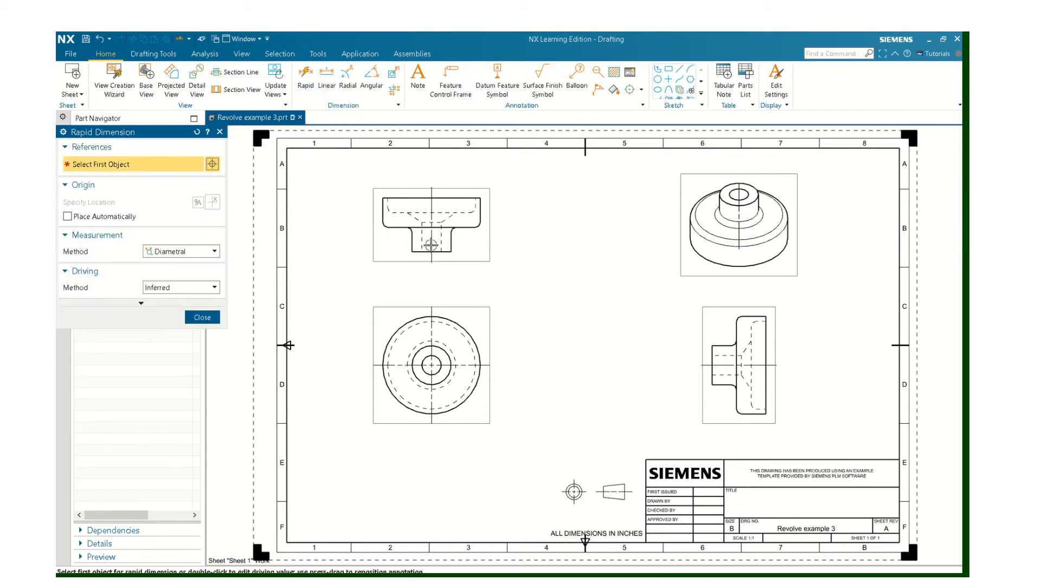
click(461, 327)
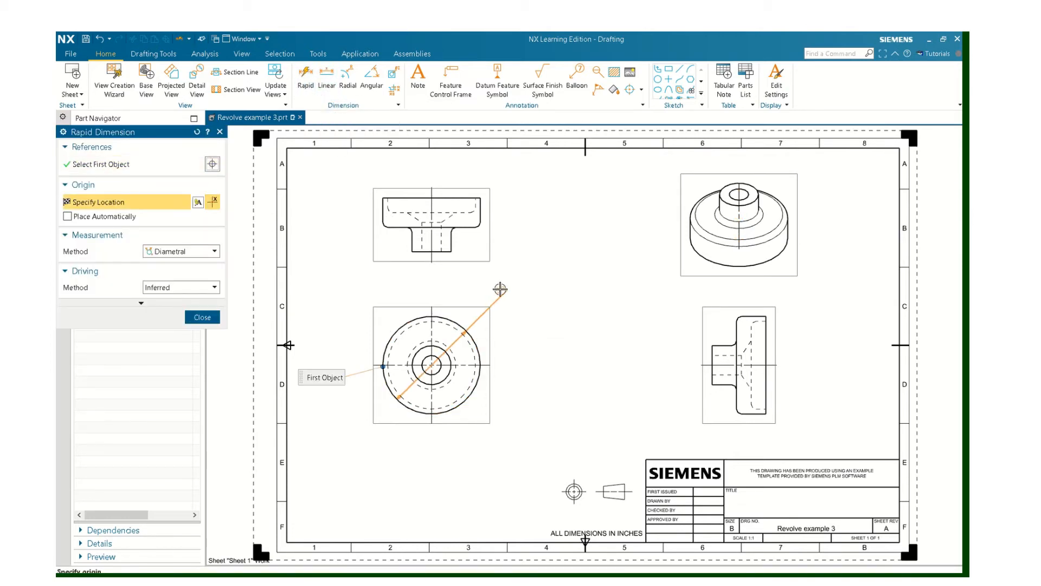
click(499, 291)
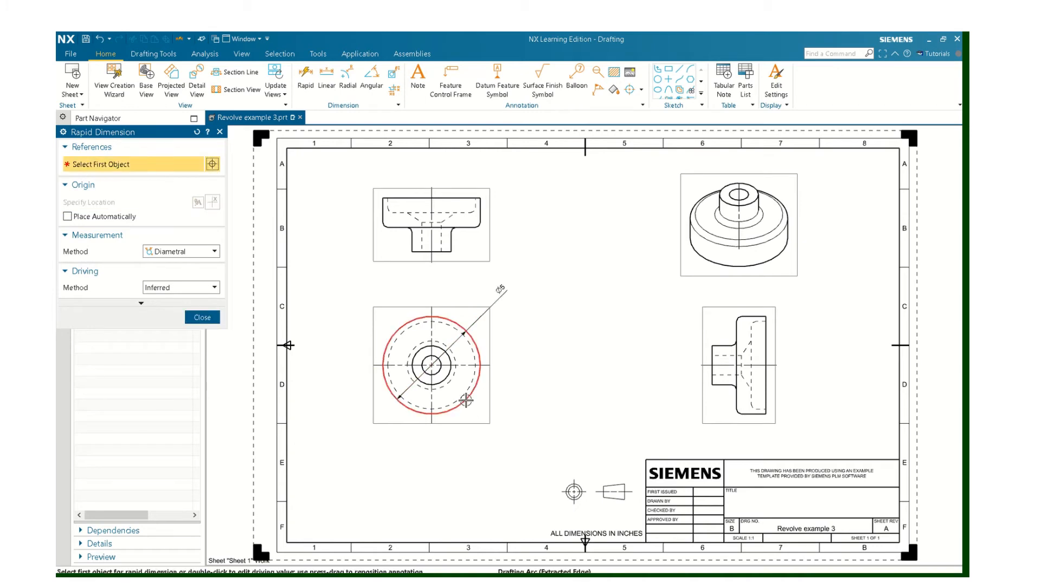
click(449, 373)
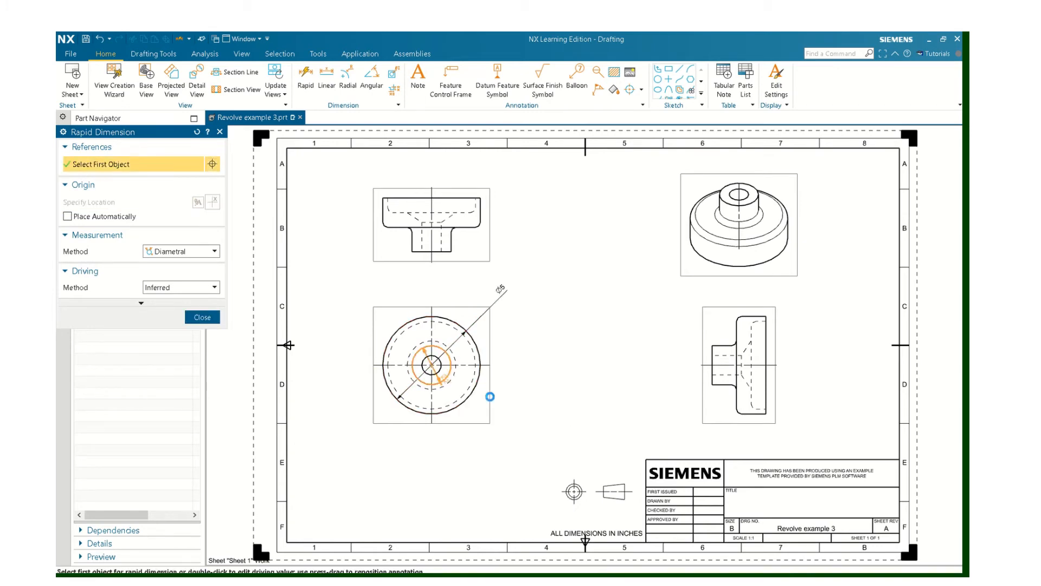
click(495, 400)
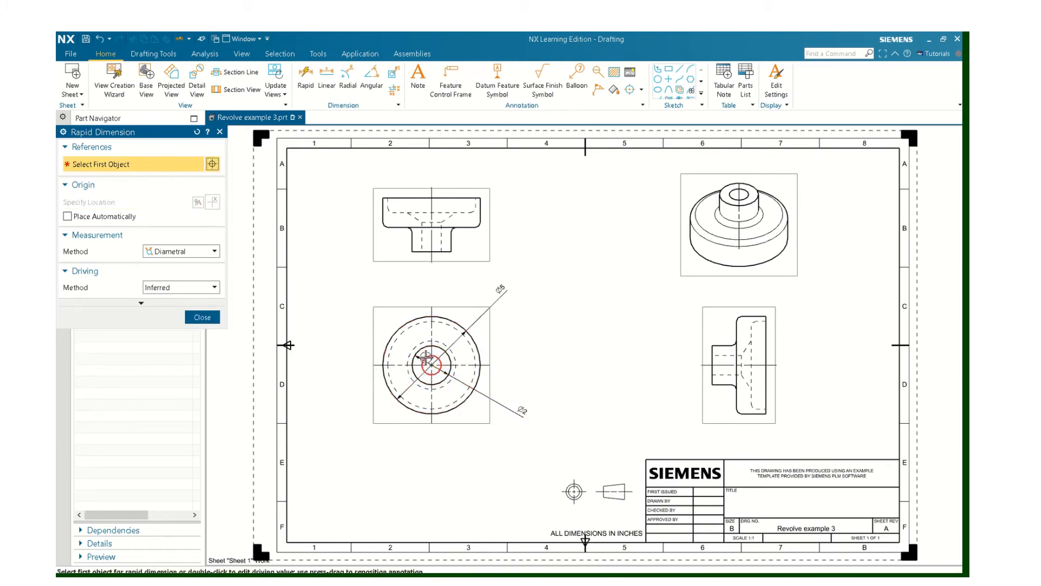
click(441, 365)
click(382, 291)
key(Escape)
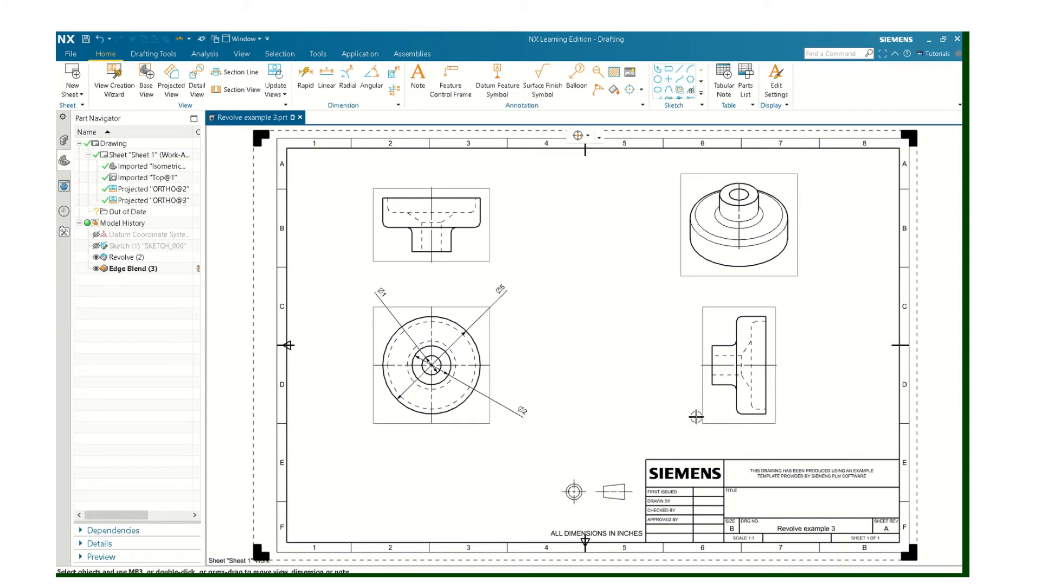
Step: Move the side view closer to the circular view and shift the circular view slightly upward
drag(697, 416, 627, 417)
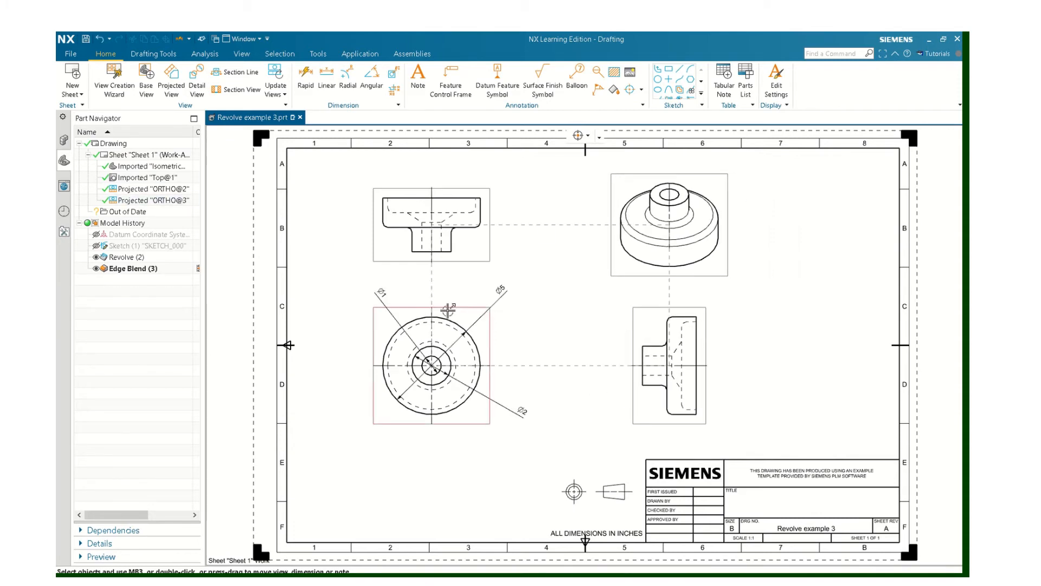
drag(446, 308, 441, 298)
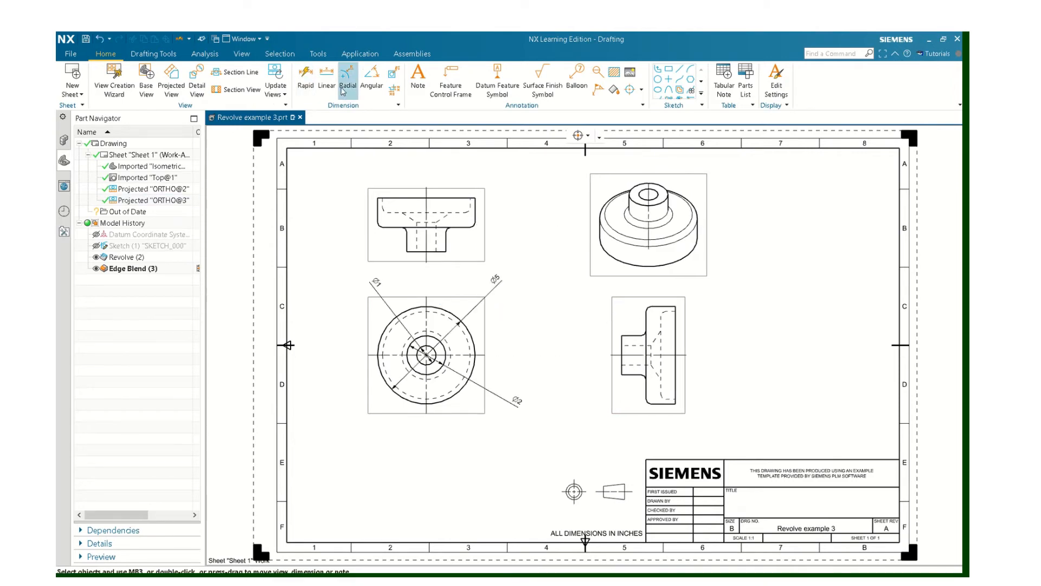
Step: Add a linear dimension for the hub length below the side view, from the hub's end face to the flange shoulder
click(326, 79)
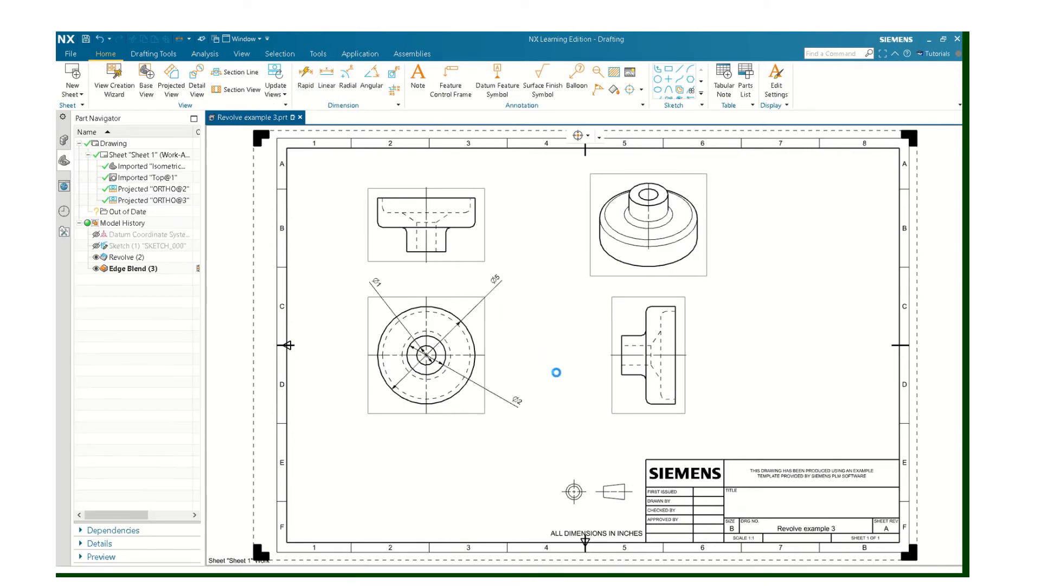
click(621, 374)
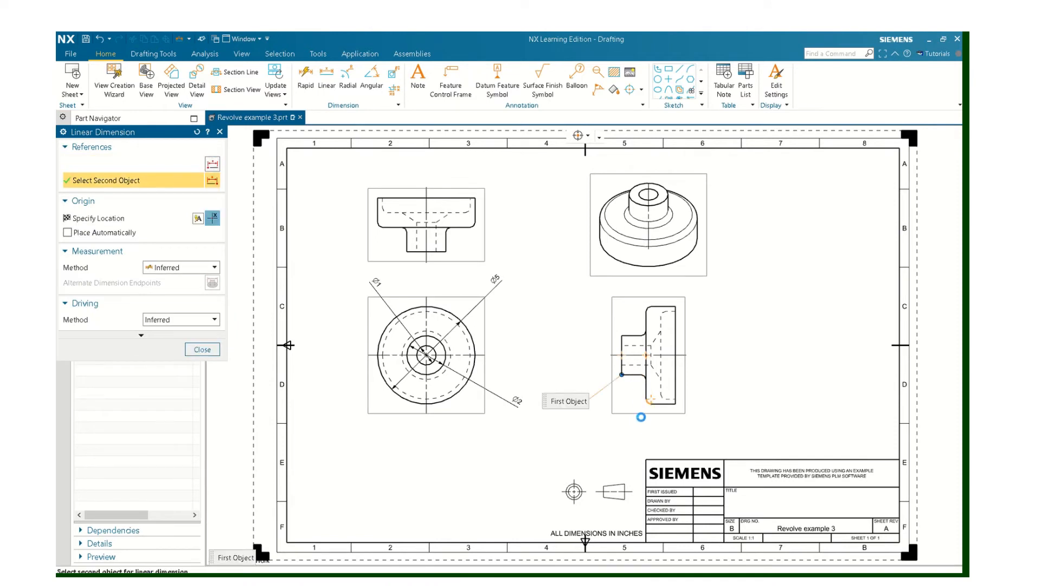
click(647, 401)
click(636, 432)
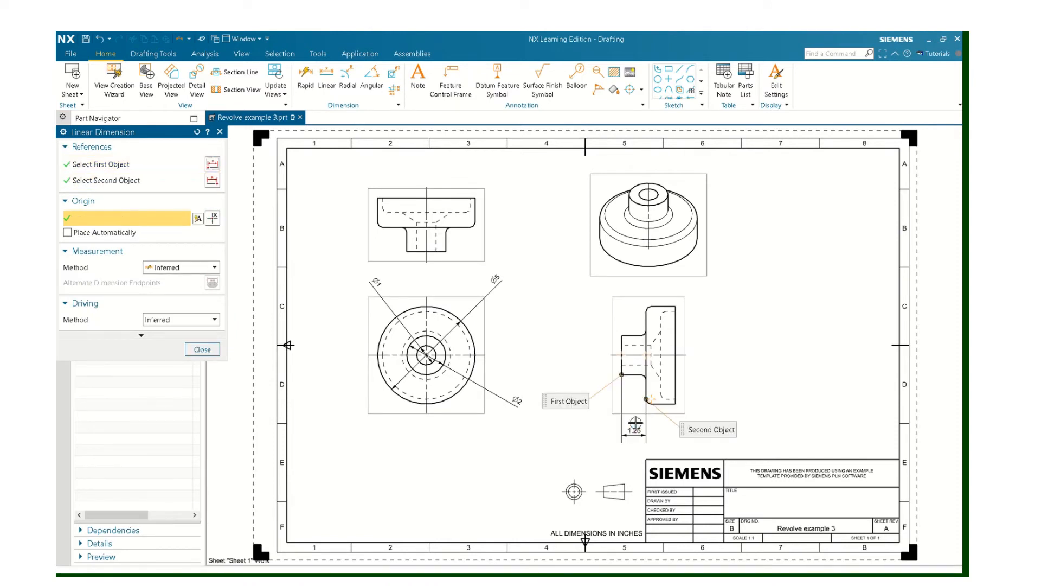
key(Escape)
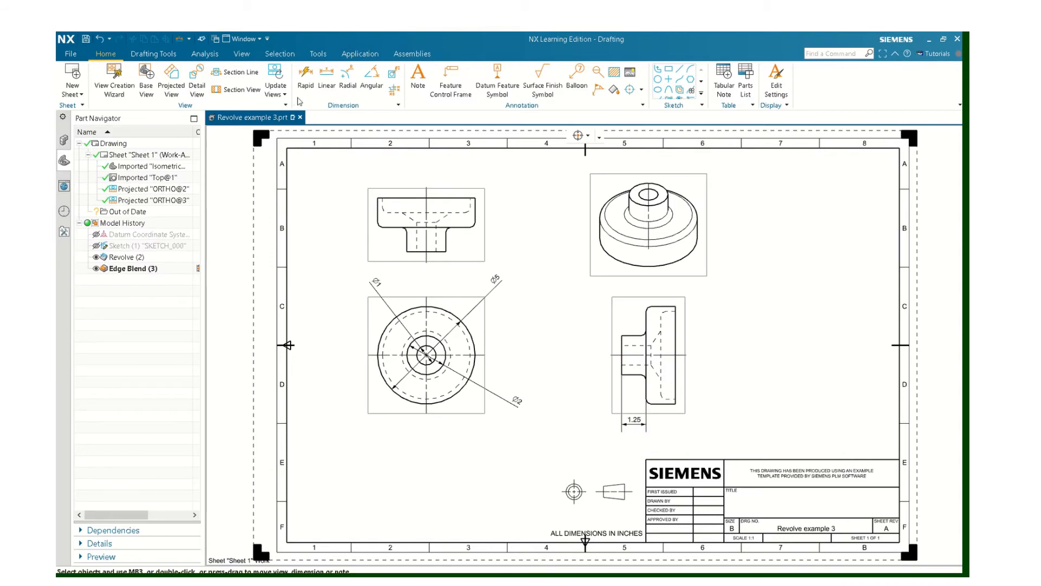
Step: Add a linear dimension for the part's overall length, placed below the hub length dimension
click(327, 76)
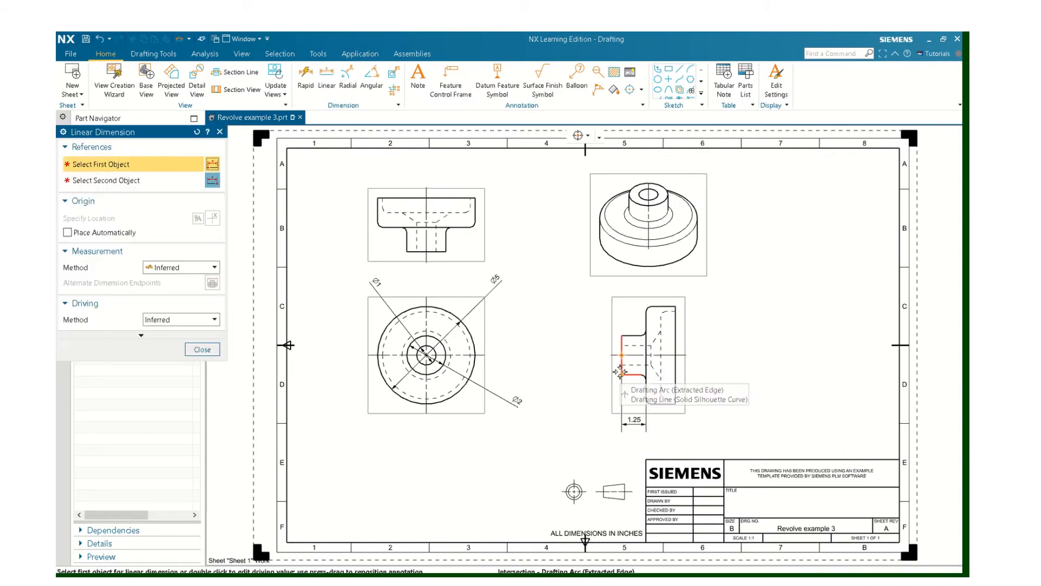
click(621, 374)
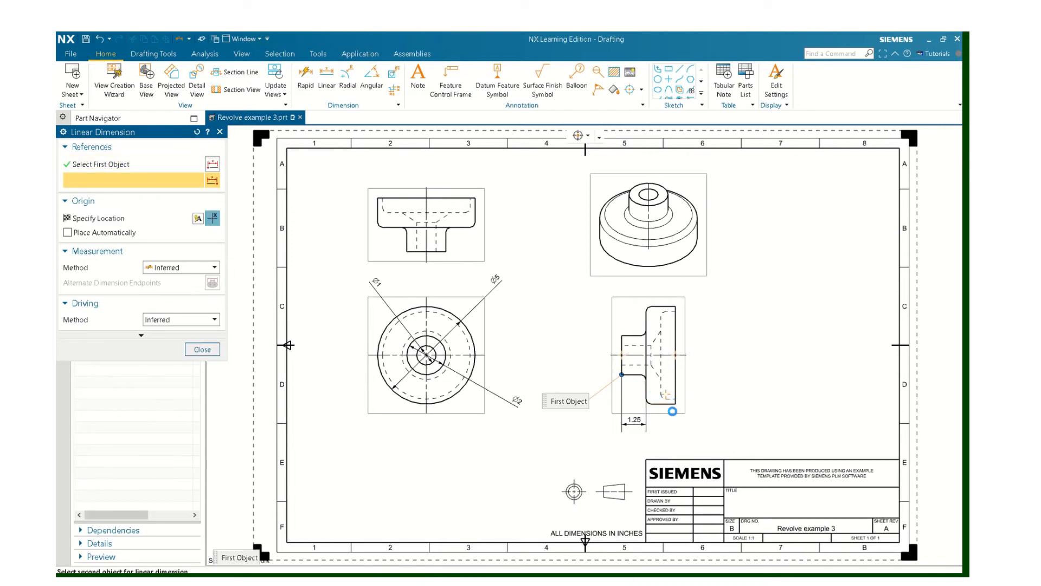
click(674, 404)
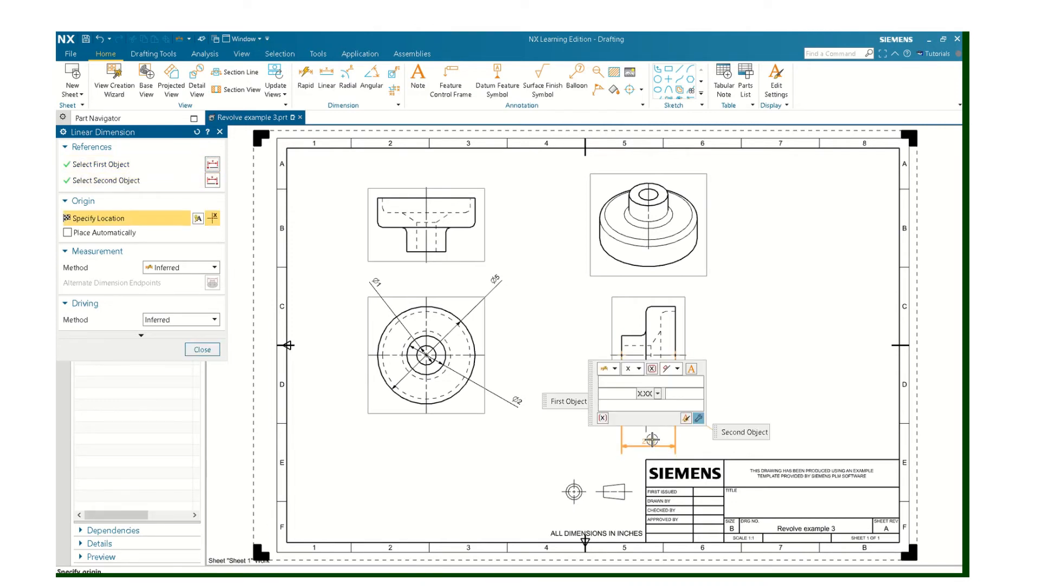
click(651, 441)
key(Escape)
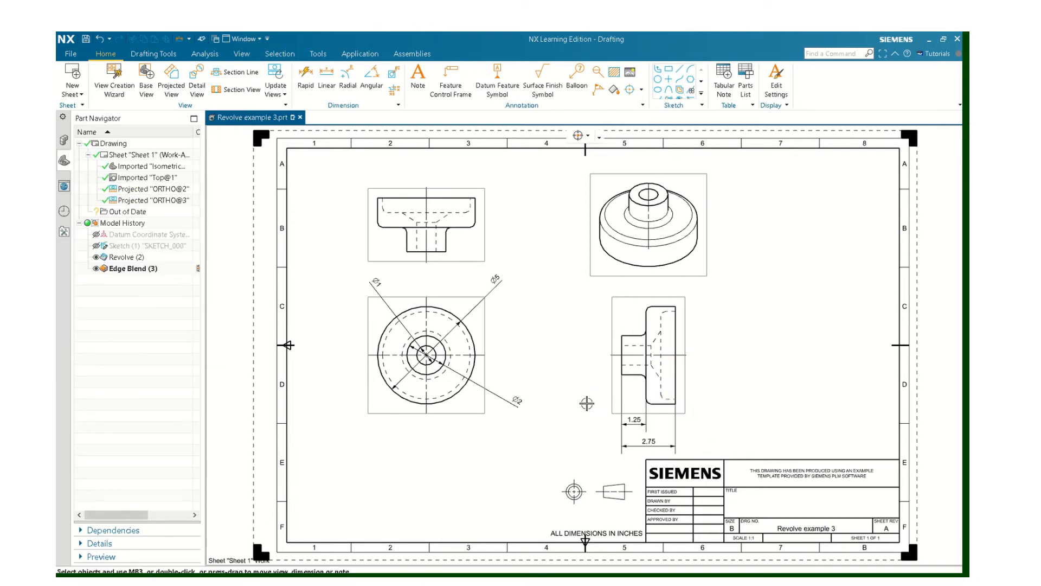
Step: Move the overall length dimension slightly upward and reposition the bore diameter dimension lower beside the circular view
click(647, 440)
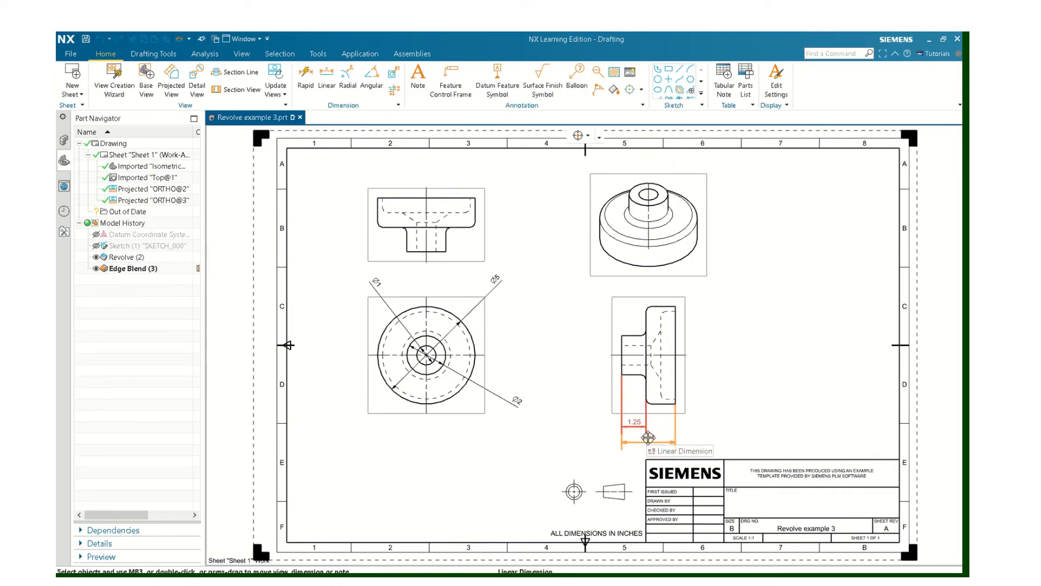
key(Escape)
right_click(571, 376)
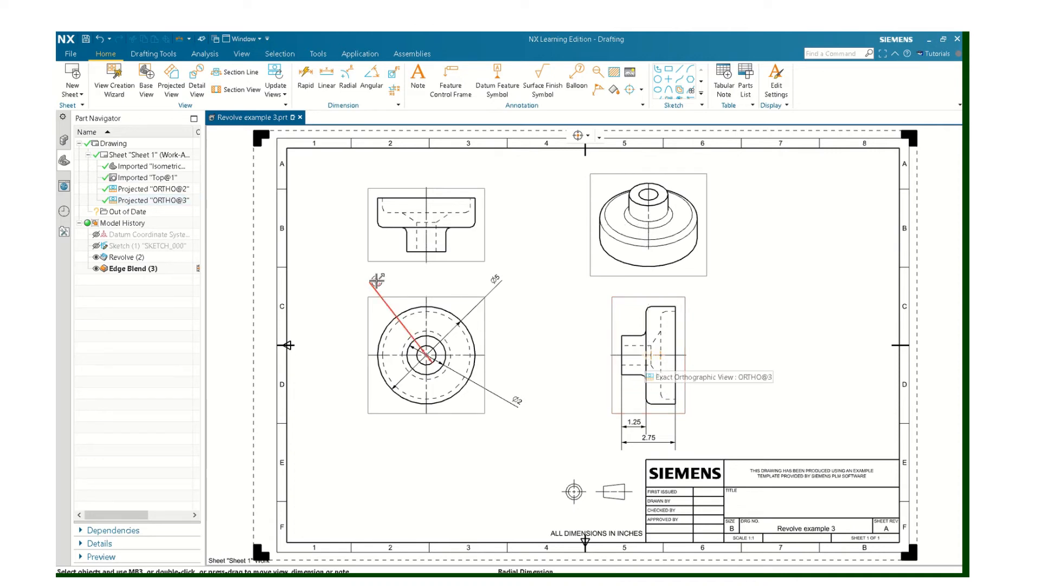
drag(377, 280, 352, 301)
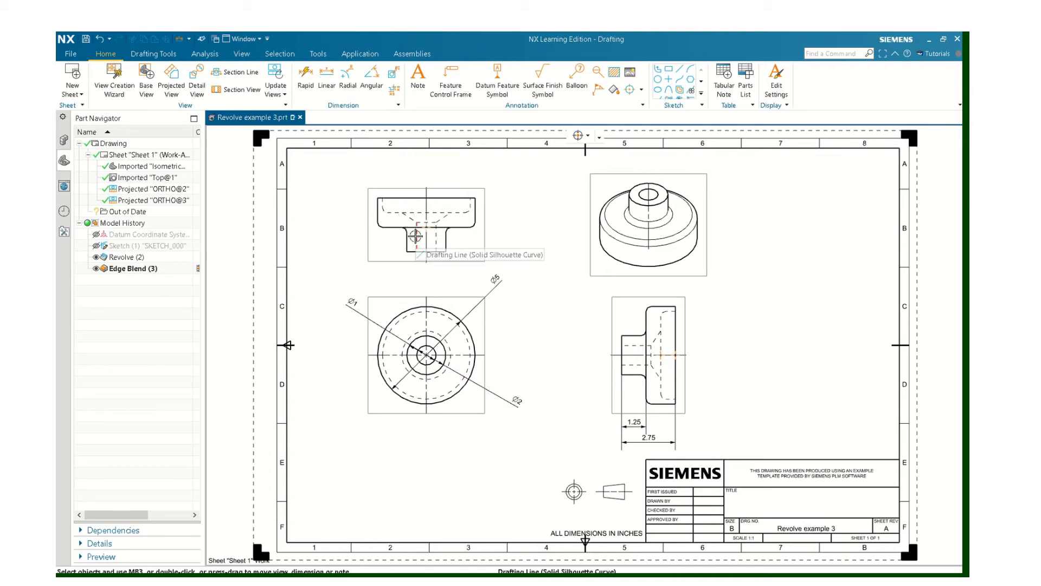
Step: Add a radial dimension to the upper fillet between hub and flange in the side view, with the appended text TYP
click(352, 86)
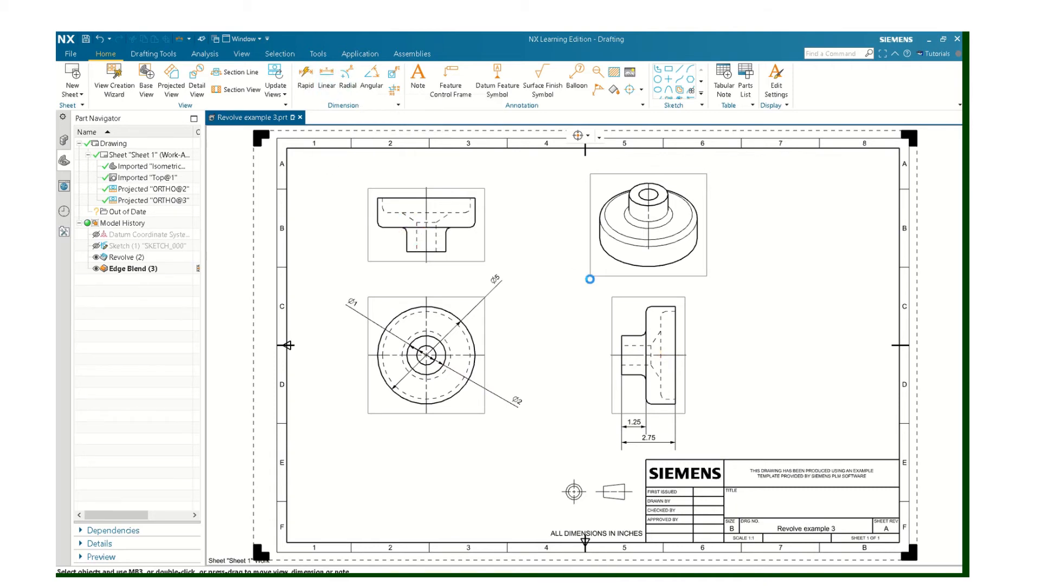
click(604, 312)
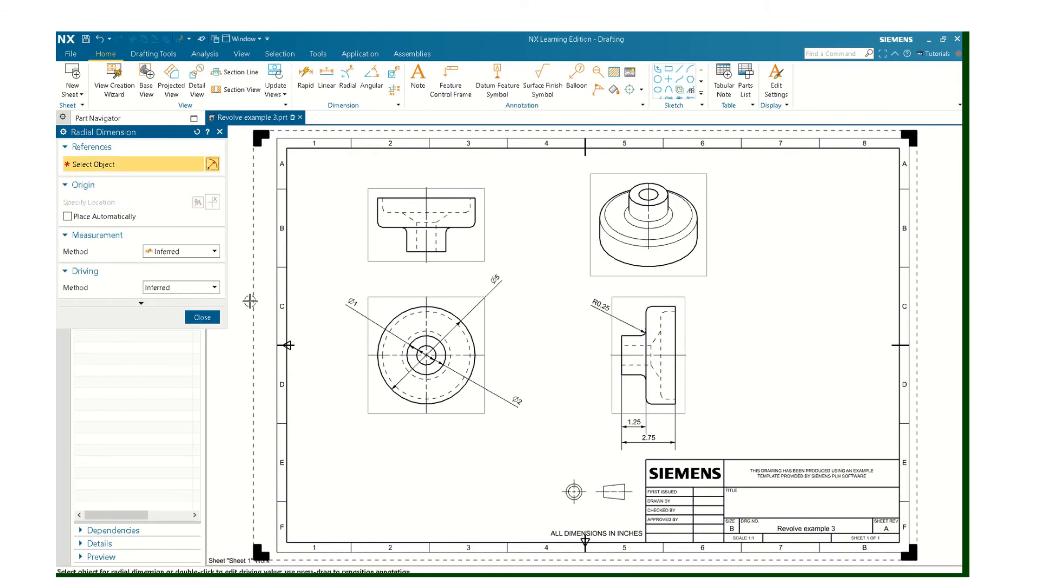
click(202, 317)
double_click(602, 306)
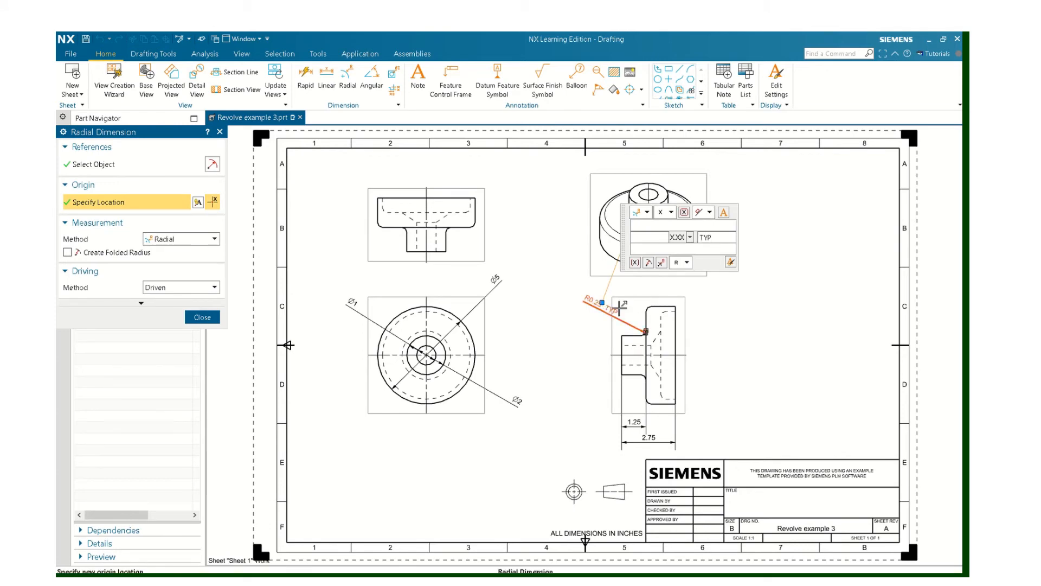
click(196, 319)
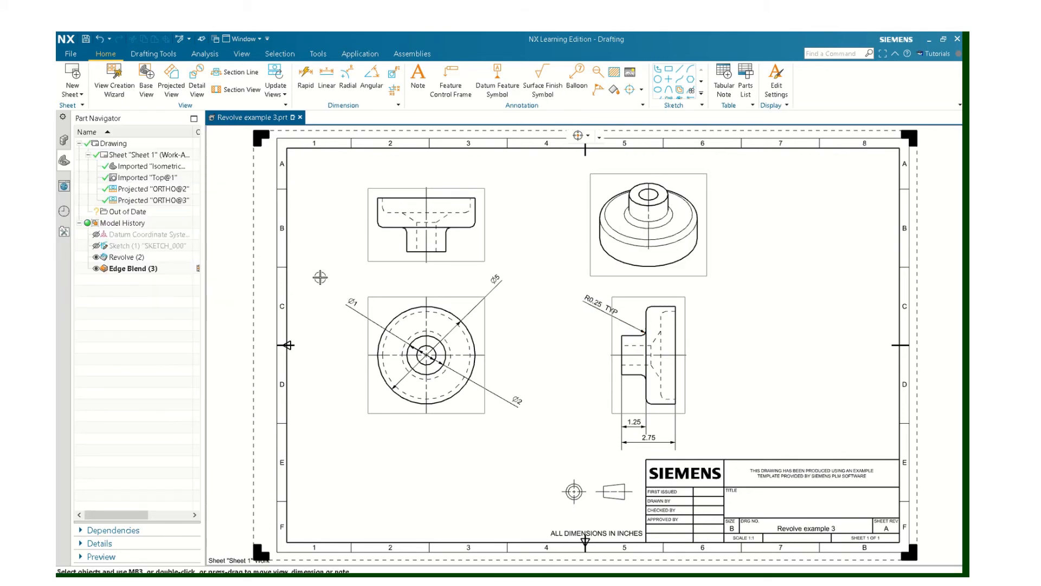
Step: Replace the projected view above the circular view with a simple section view cut horizontally through the circular view's centre
click(428, 260)
key(Delete)
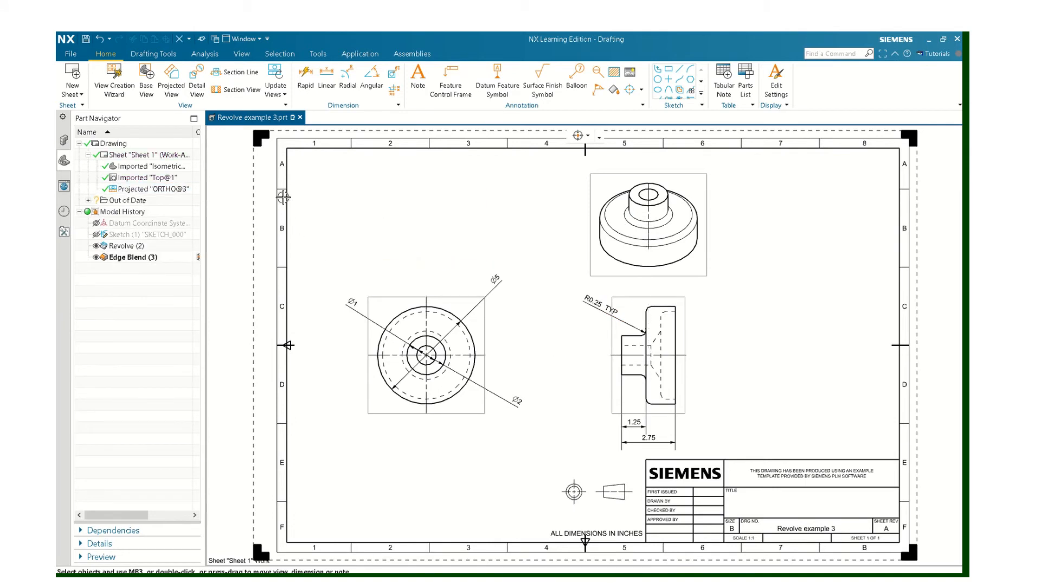
click(236, 91)
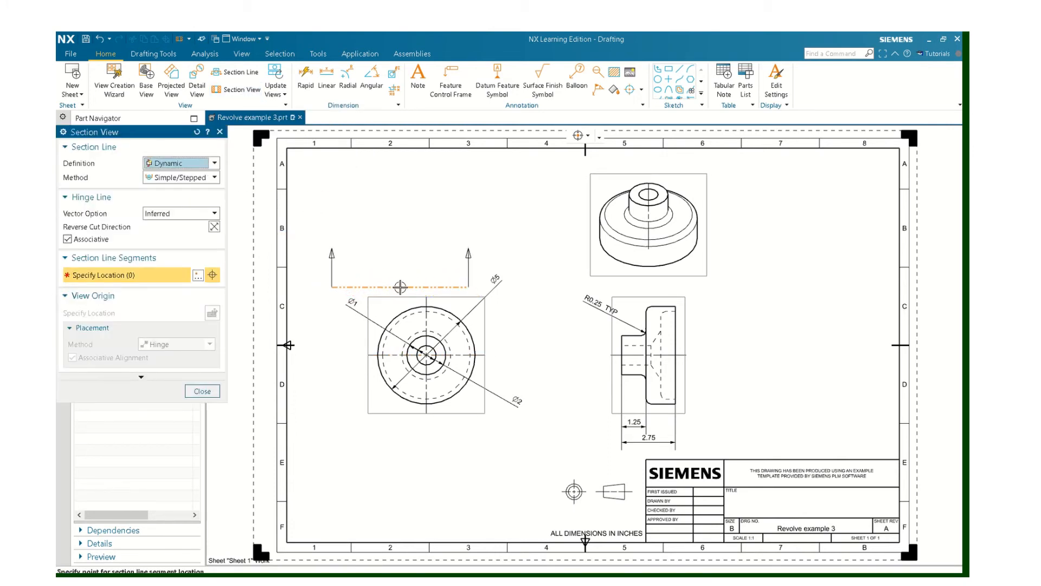
click(428, 355)
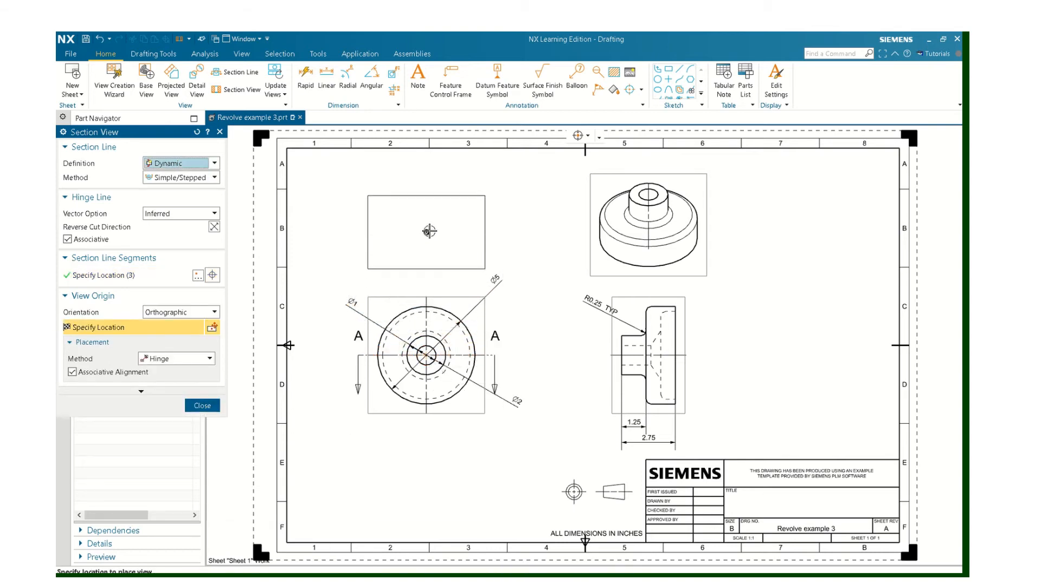
click(425, 219)
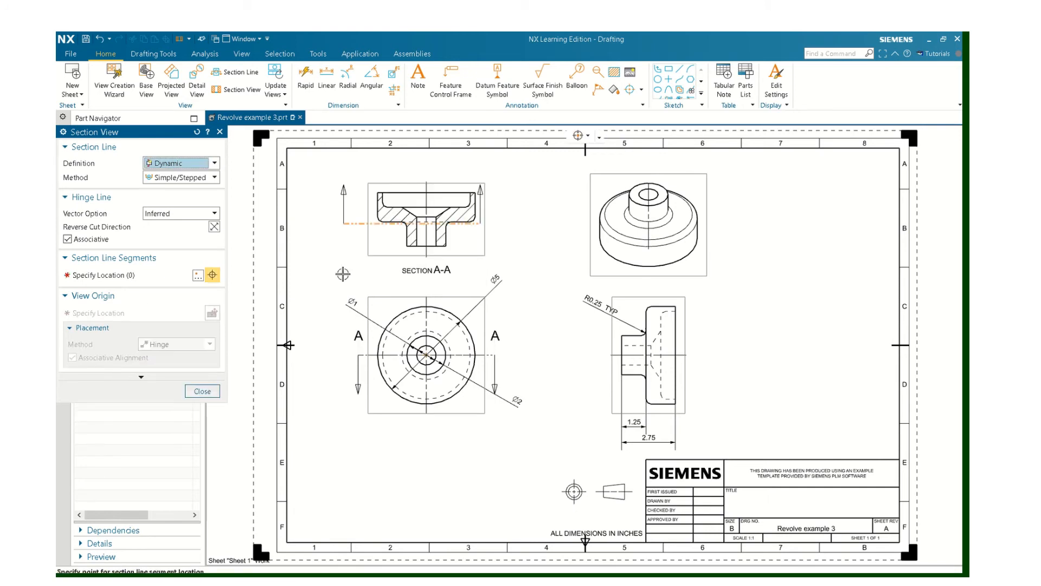
click(201, 405)
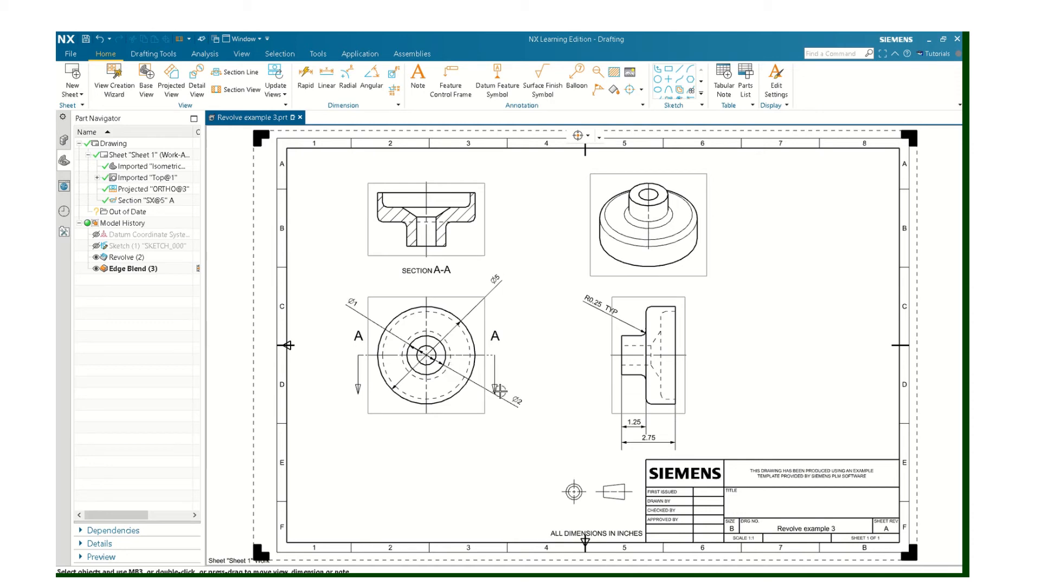
Step: Move the hub diameter dimension clear of the section arrow and add a linear dimension for the recess depth beside the section view
drag(516, 401, 506, 409)
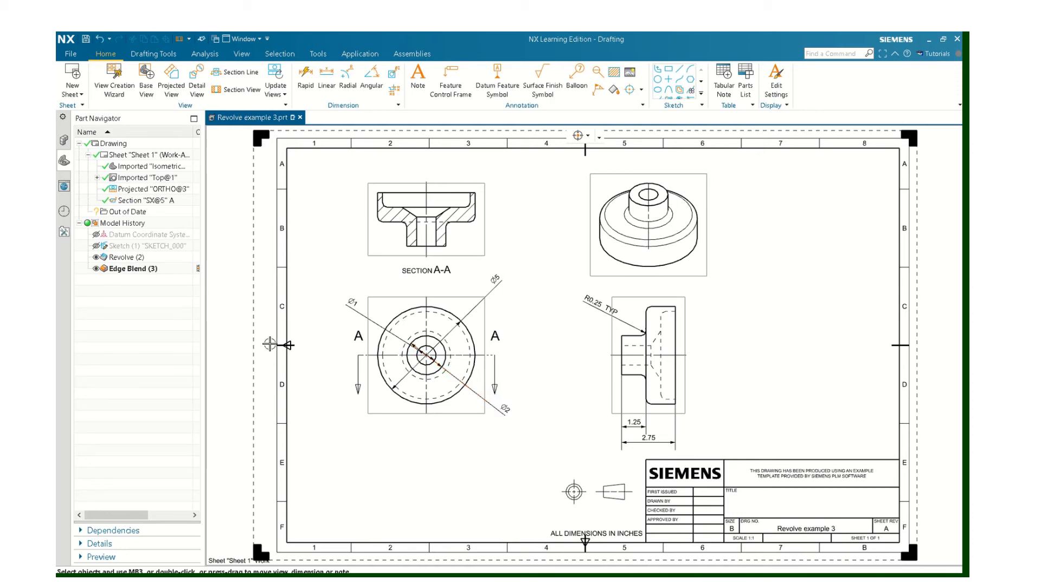
scroll(400, 262, down, 1)
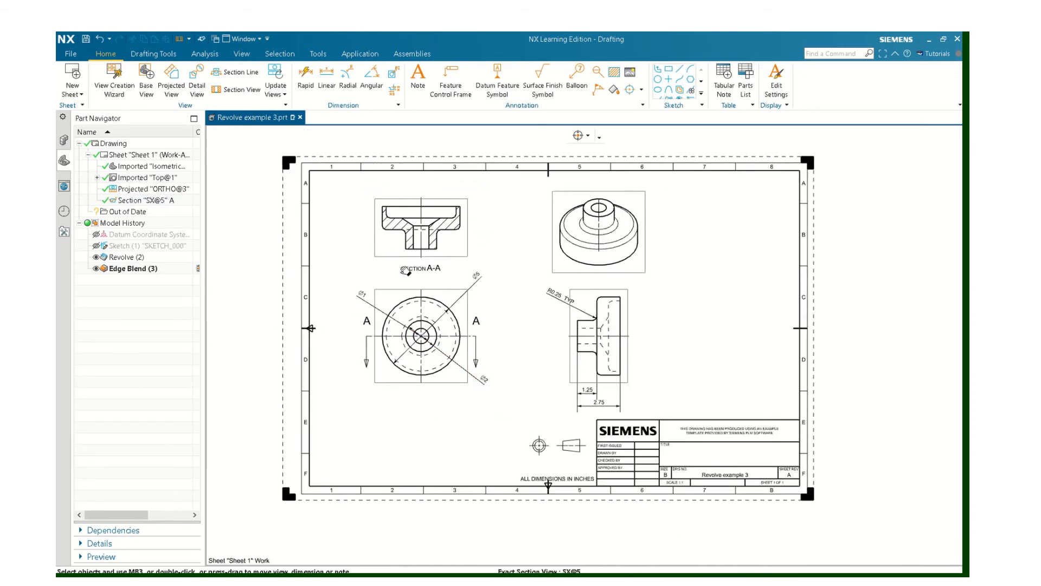
shift+middle_drag(401, 262, 390, 304)
scroll(389, 305, up, 1)
scroll(480, 344, up, 1)
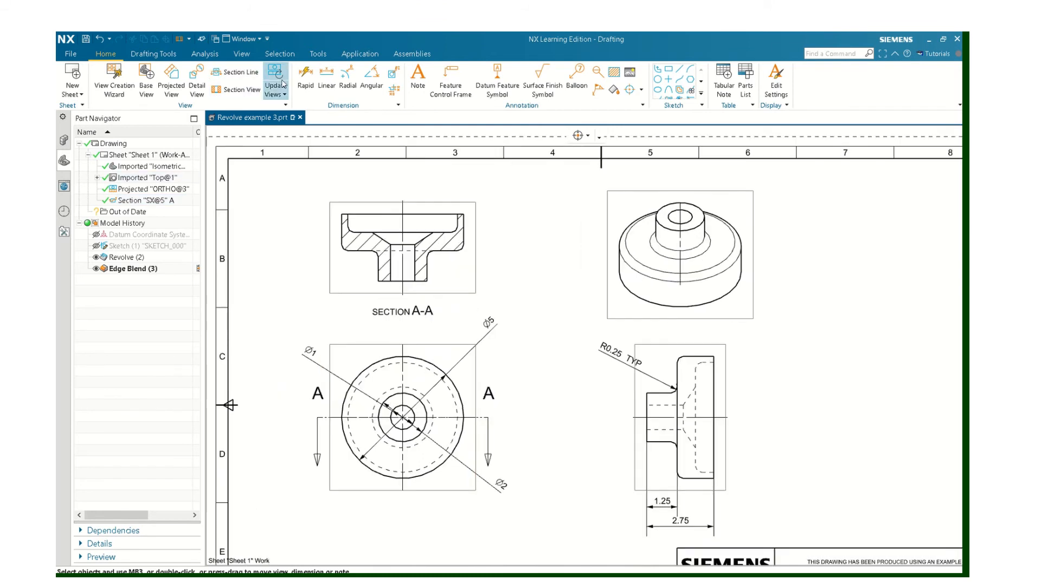
click(327, 76)
click(465, 213)
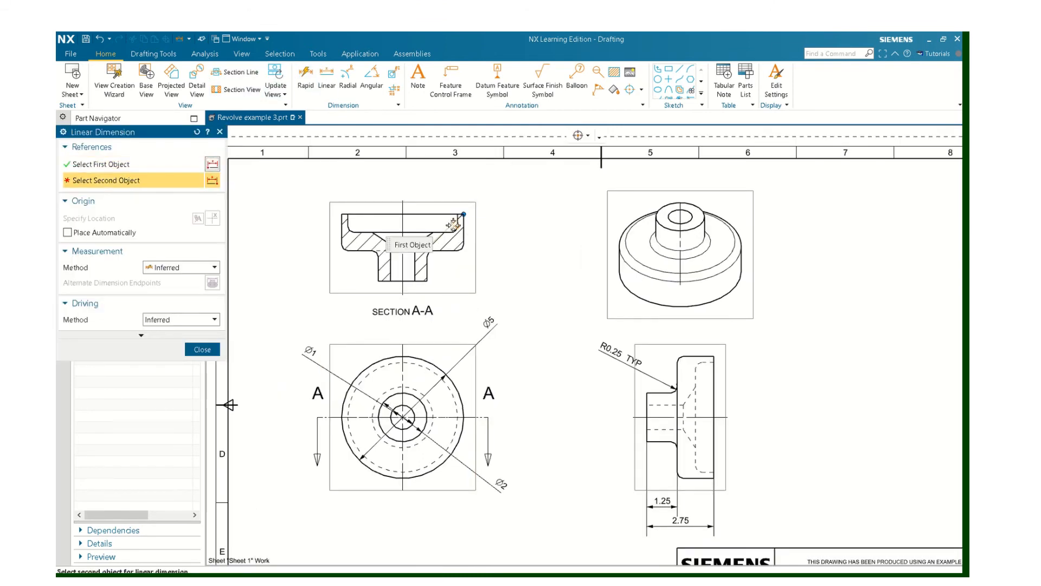
click(451, 232)
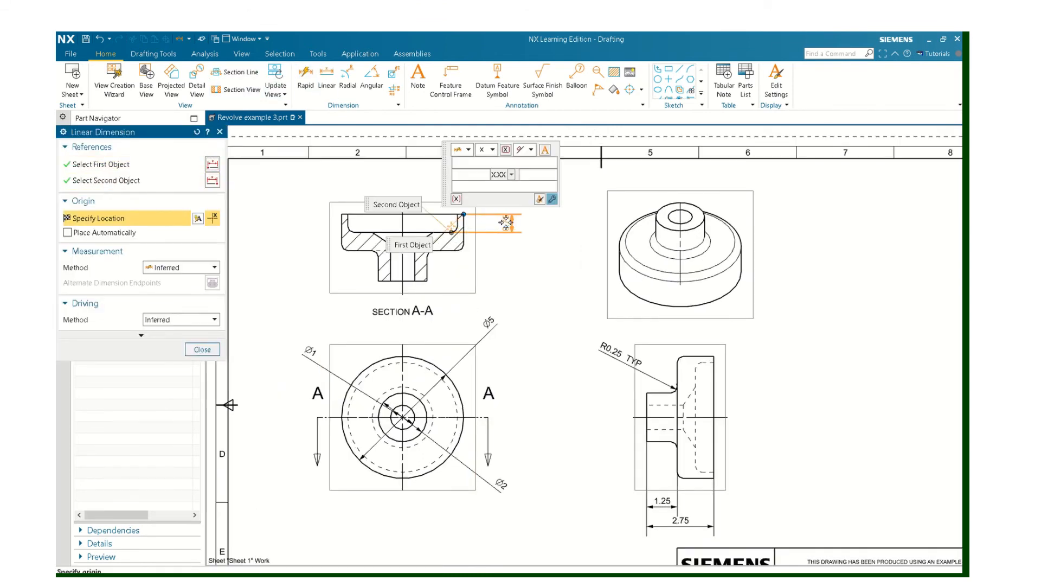
click(506, 222)
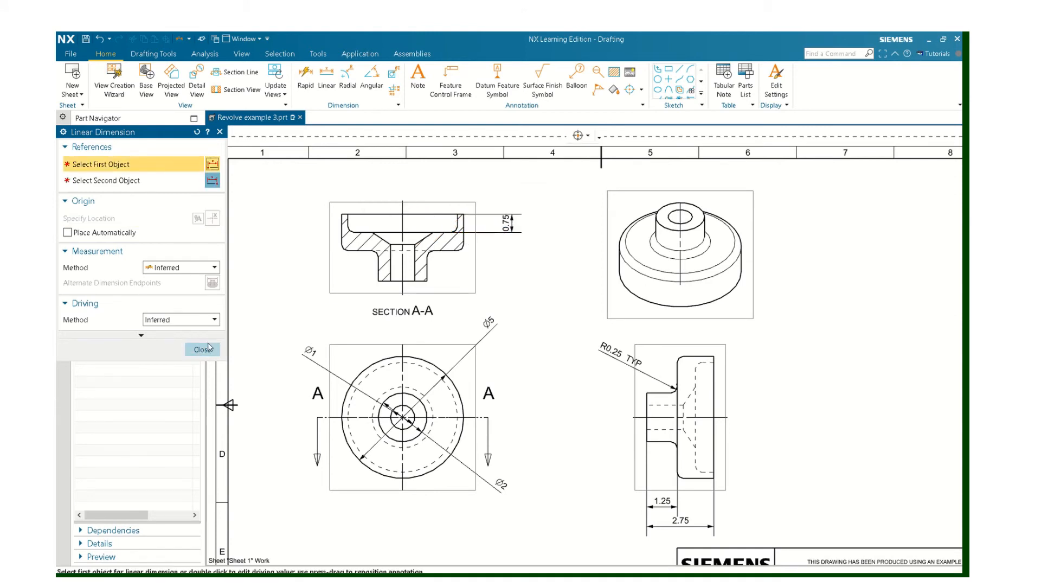
click(346, 213)
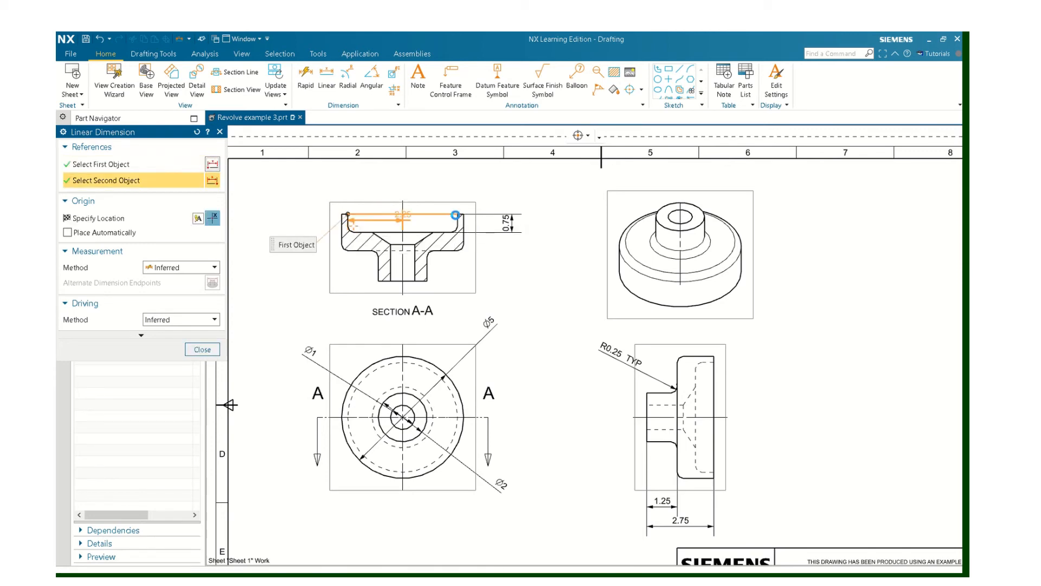
click(456, 215)
key(Escape)
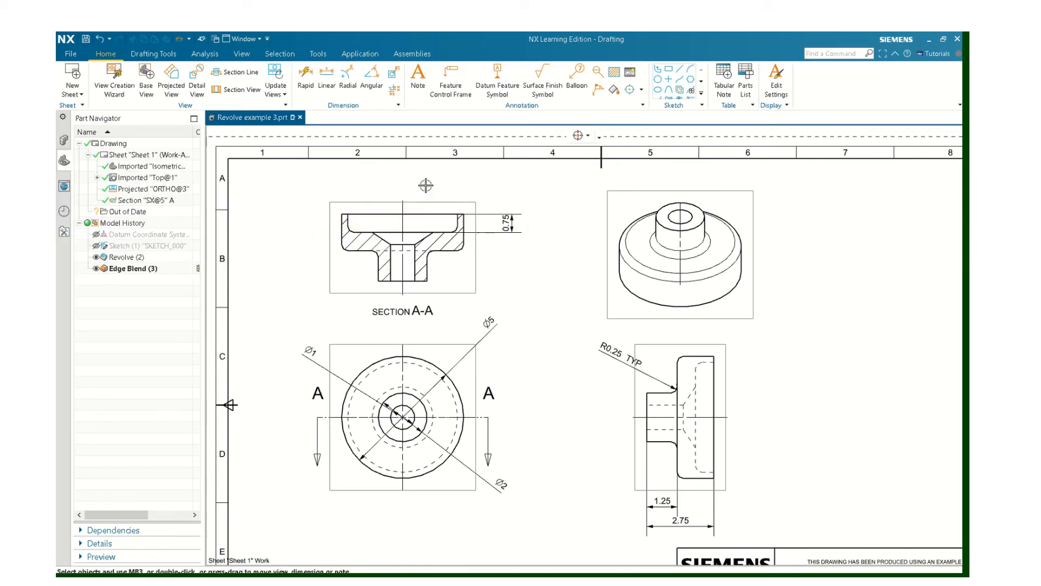
Step: Add a horizontal linear dimension above the section view between the recess's two inner rim corners
click(327, 81)
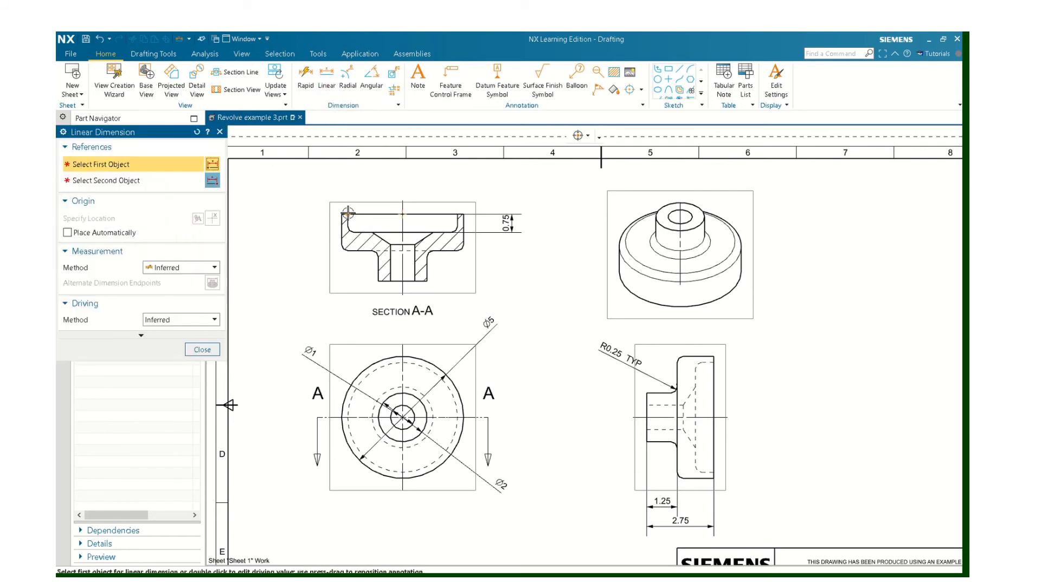
click(349, 214)
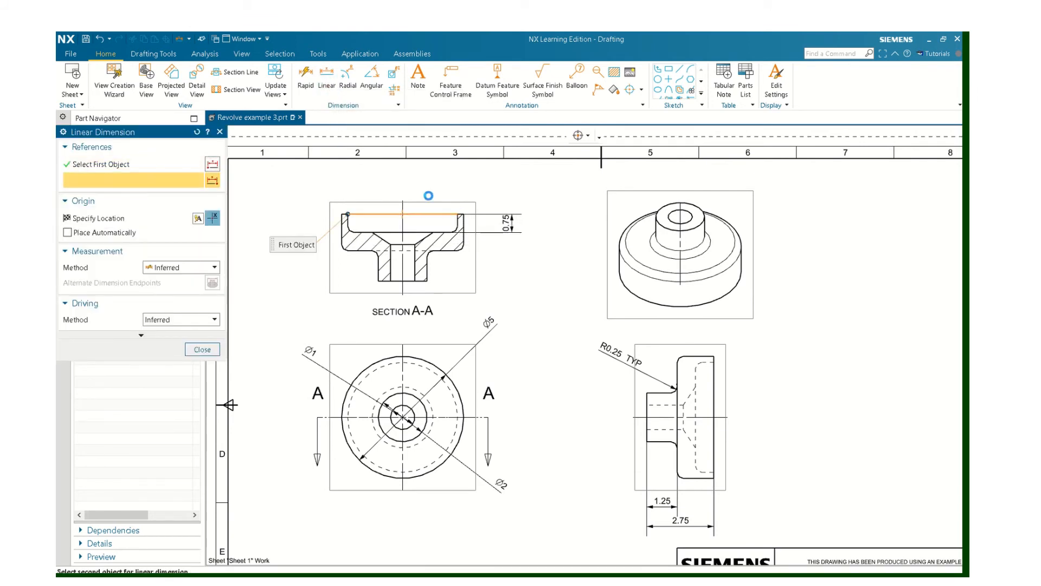
click(458, 214)
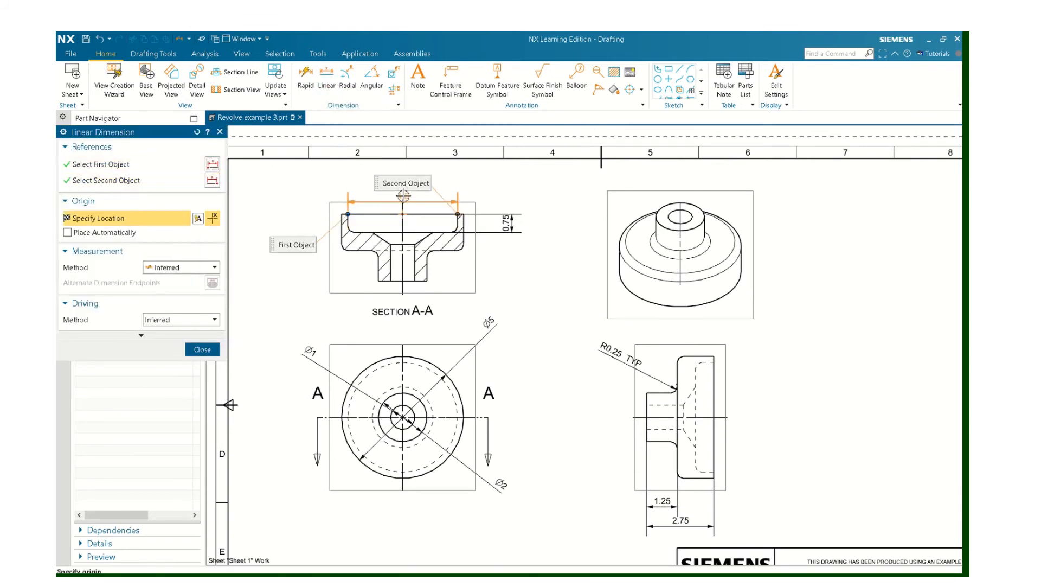
click(402, 195)
key(Escape)
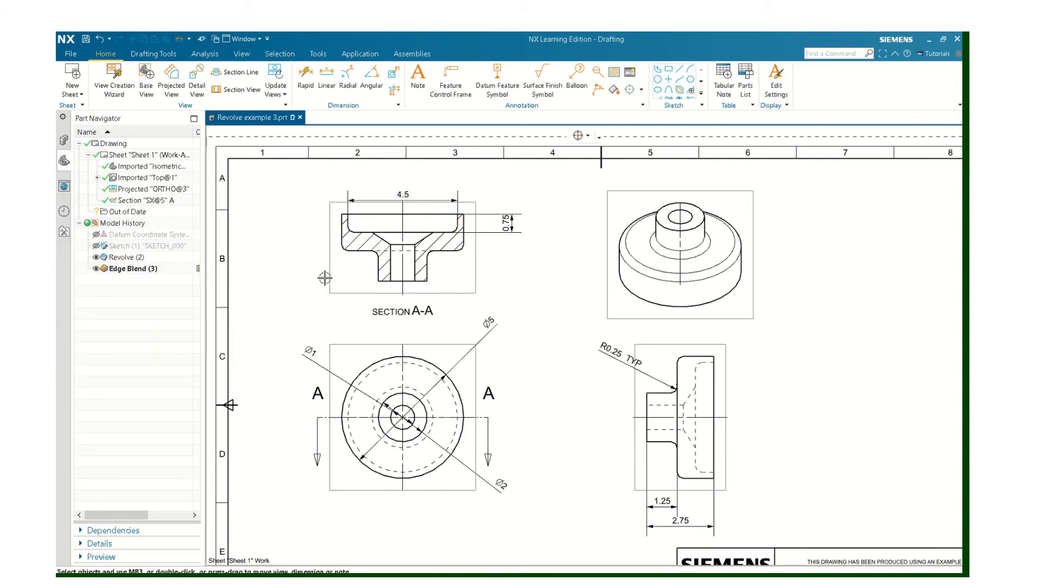
Step: Shift the recess depth text below its arrows and closer to the section view, and raise the recess width dimension
drag(506, 222, 493, 249)
drag(396, 195, 401, 189)
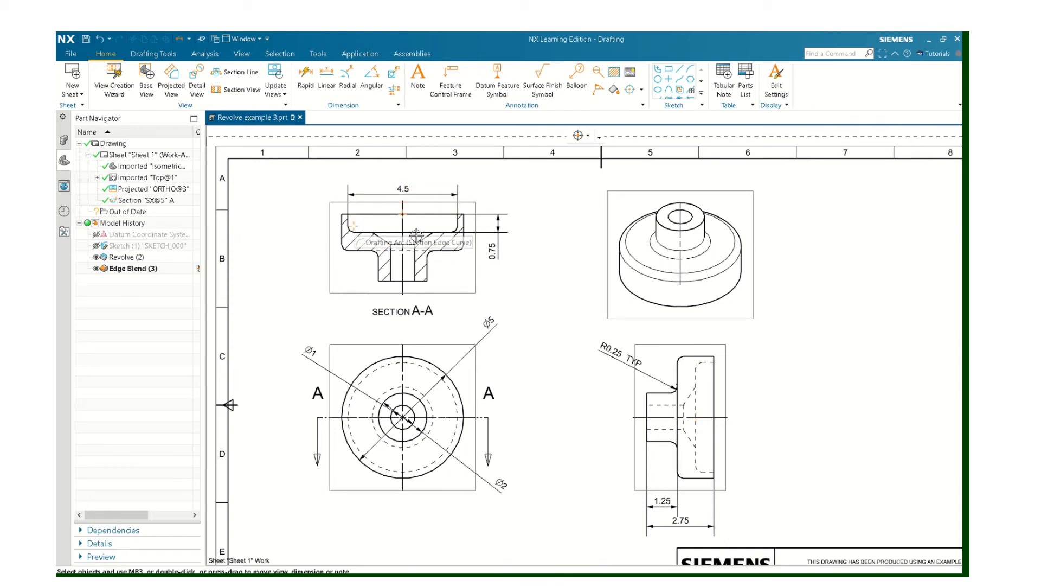
scroll(423, 238, down, 3)
scroll(430, 239, up, 5)
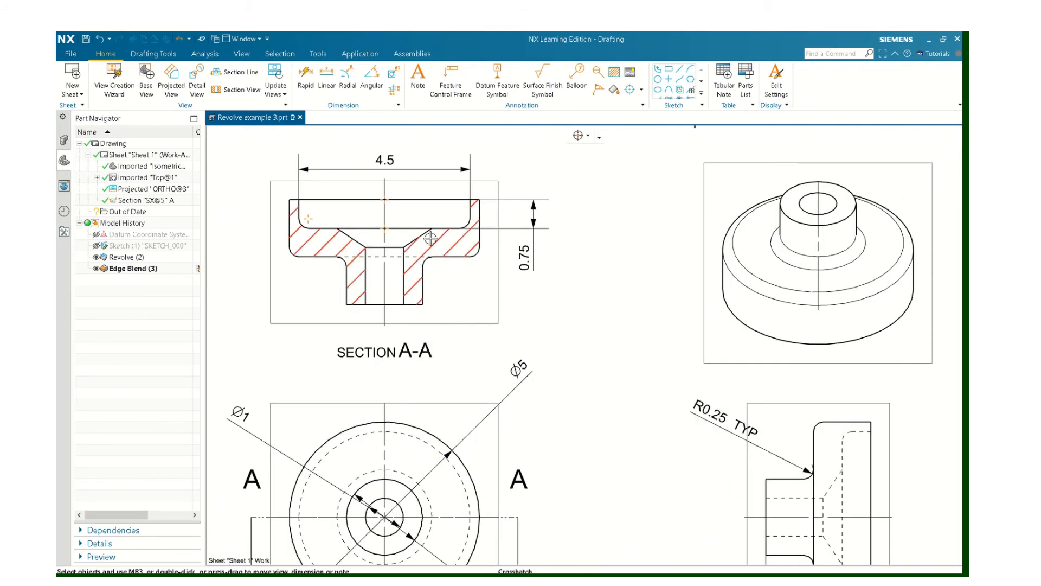
scroll(430, 239, up, 1)
middle_drag(432, 240, 462, 315)
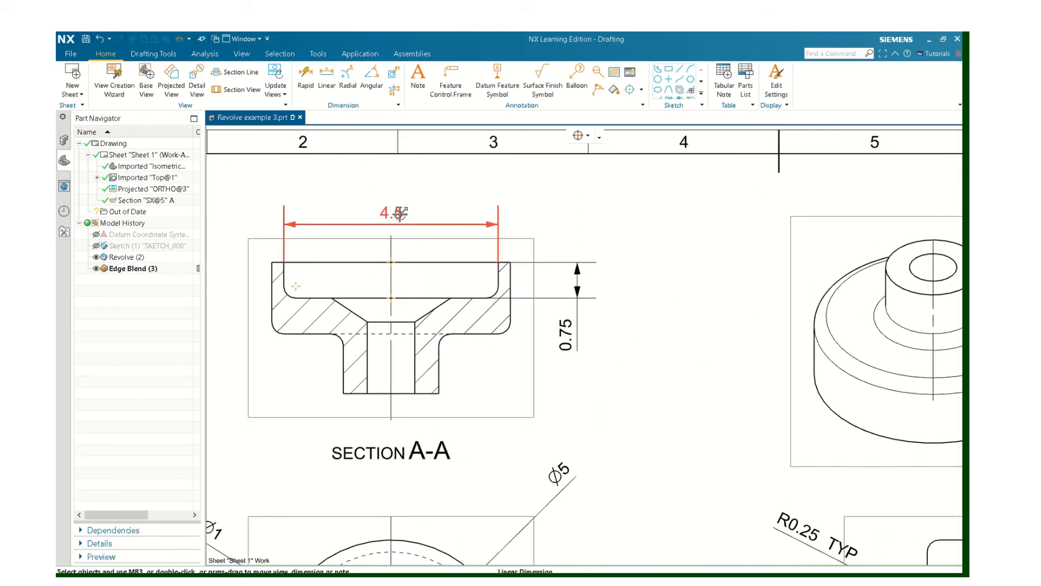
mouse_move(421, 214)
mouse_down()
mouse_move(422, 191)
mouse_move(421, 201)
mouse_up()
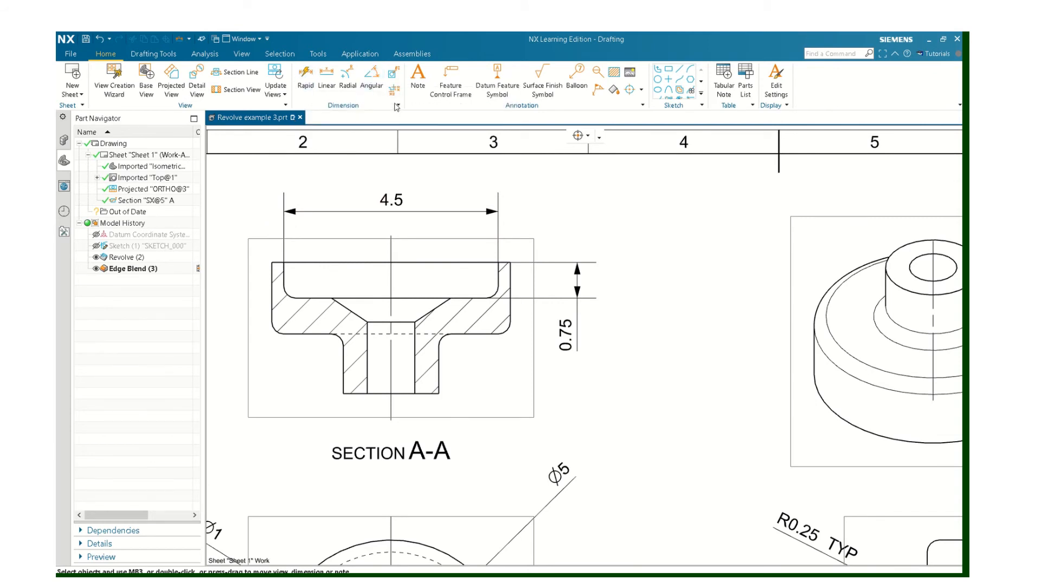
Step: Add an angular dimension between the left conical edge and the centerline above the section view, and raise the recess width dimension slightly
click(397, 105)
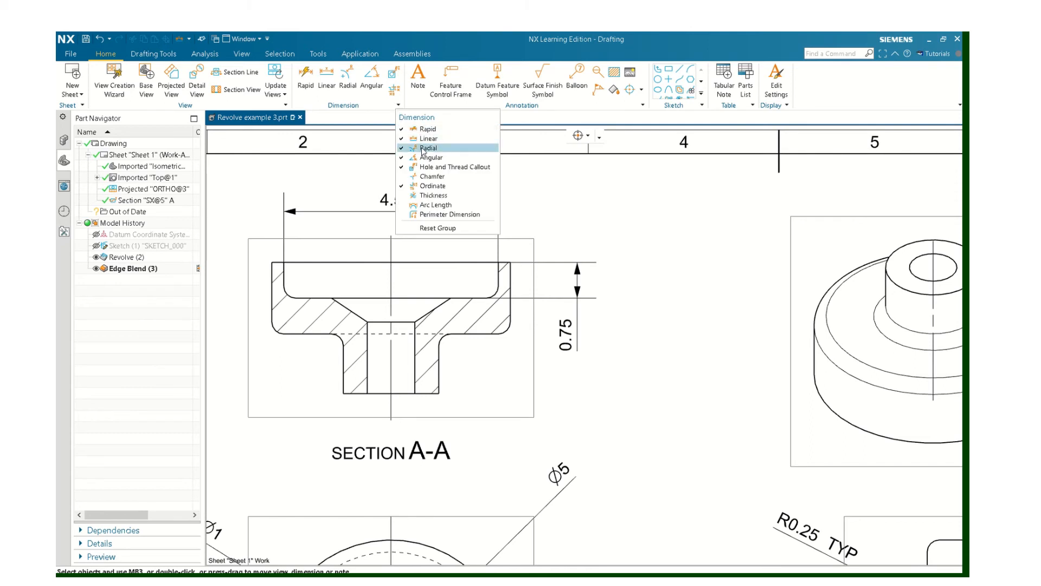
click(405, 158)
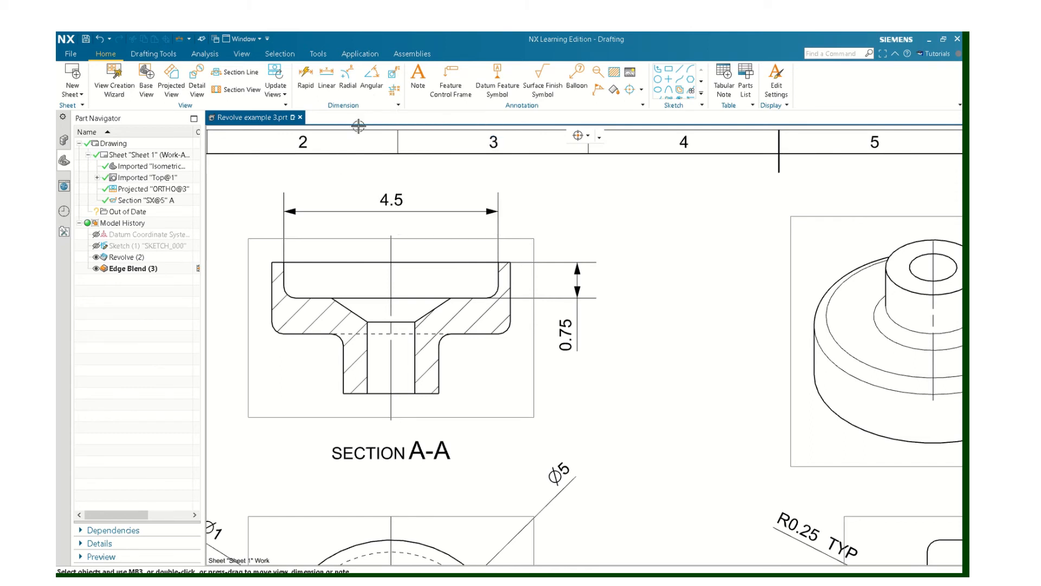
click(350, 310)
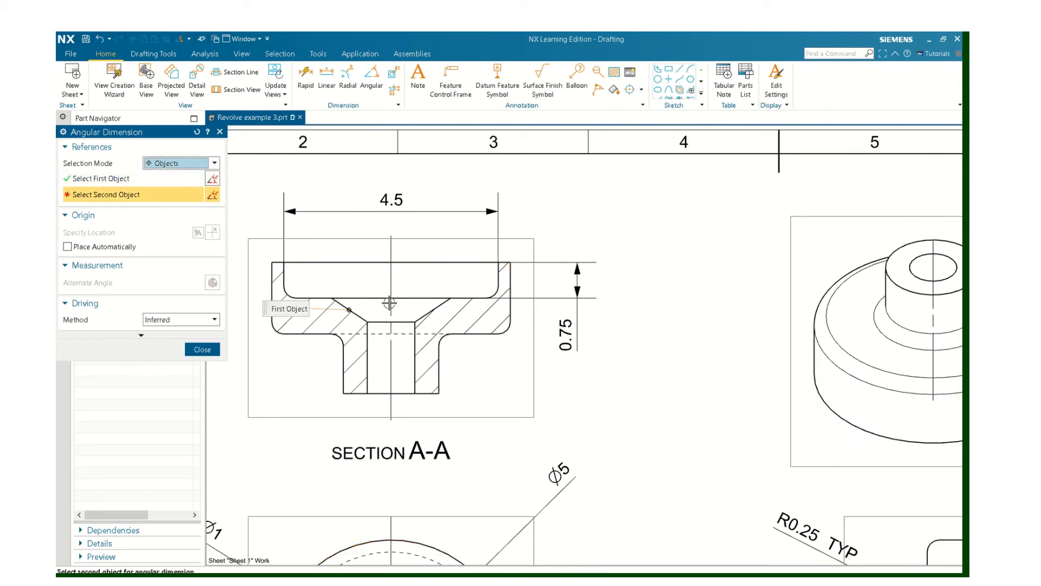
click(391, 396)
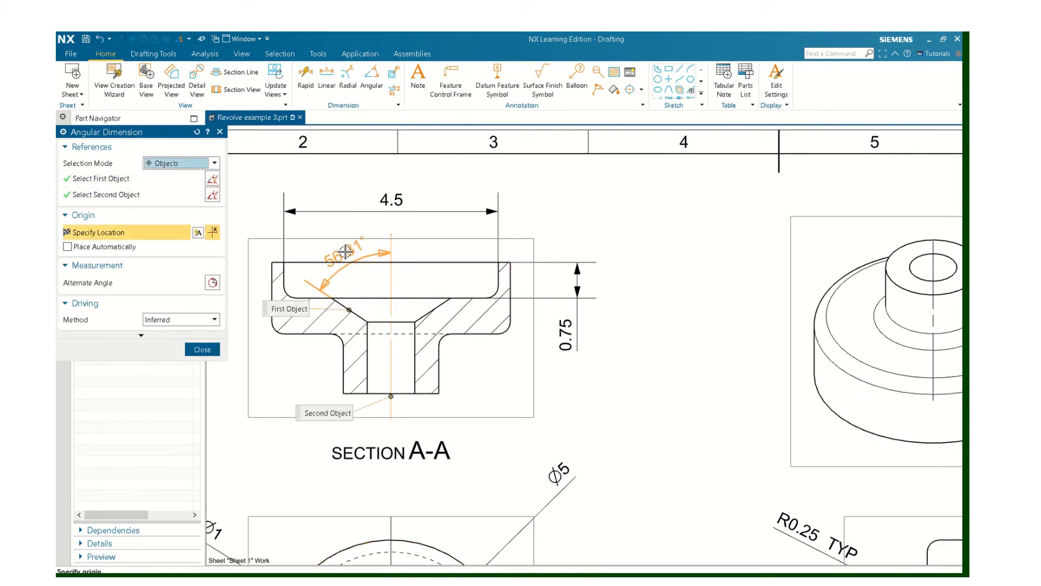
mouse_move(346, 251)
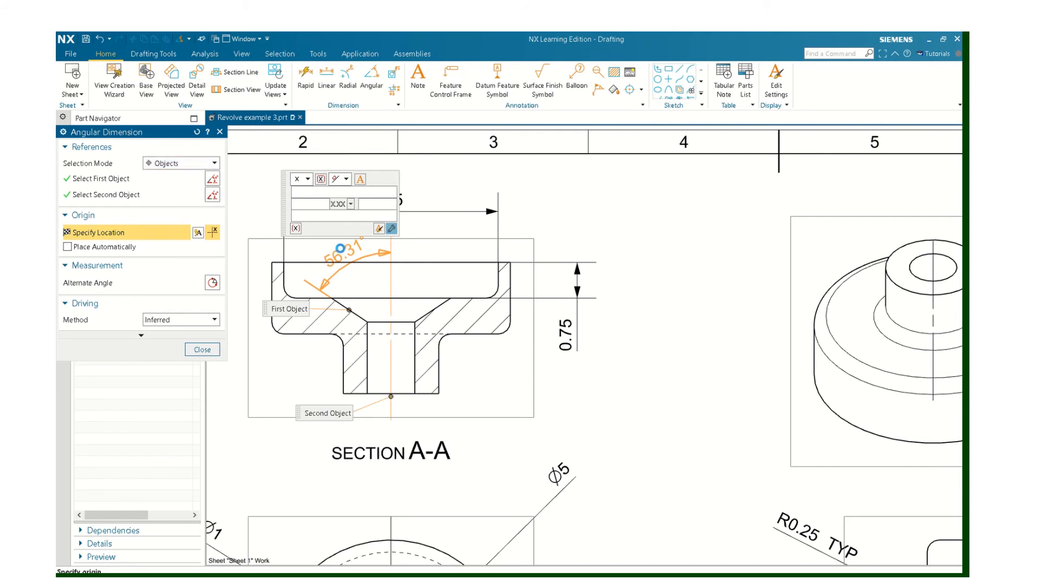
click(340, 248)
key(Escape)
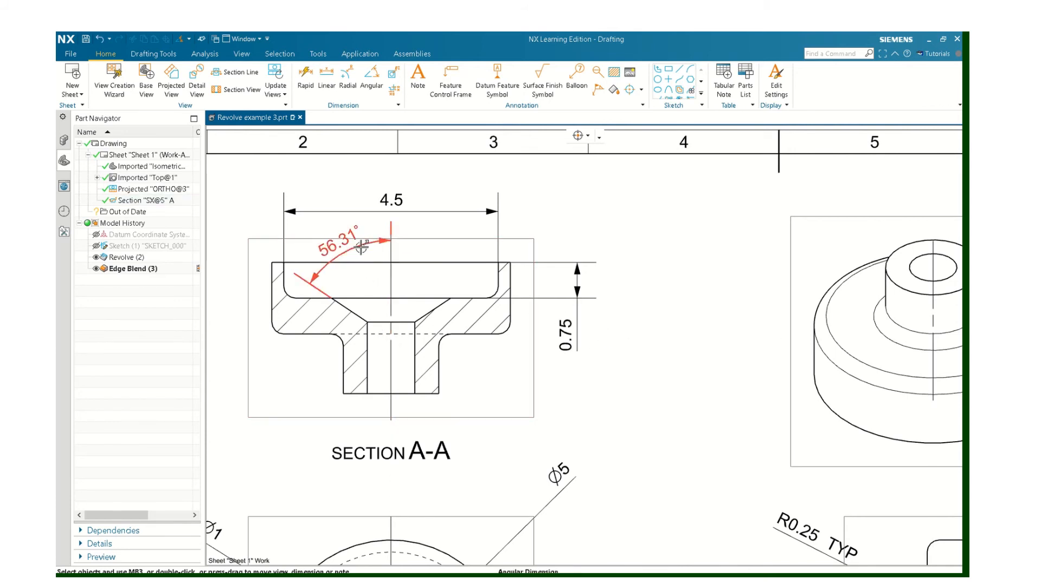
drag(382, 217, 396, 197)
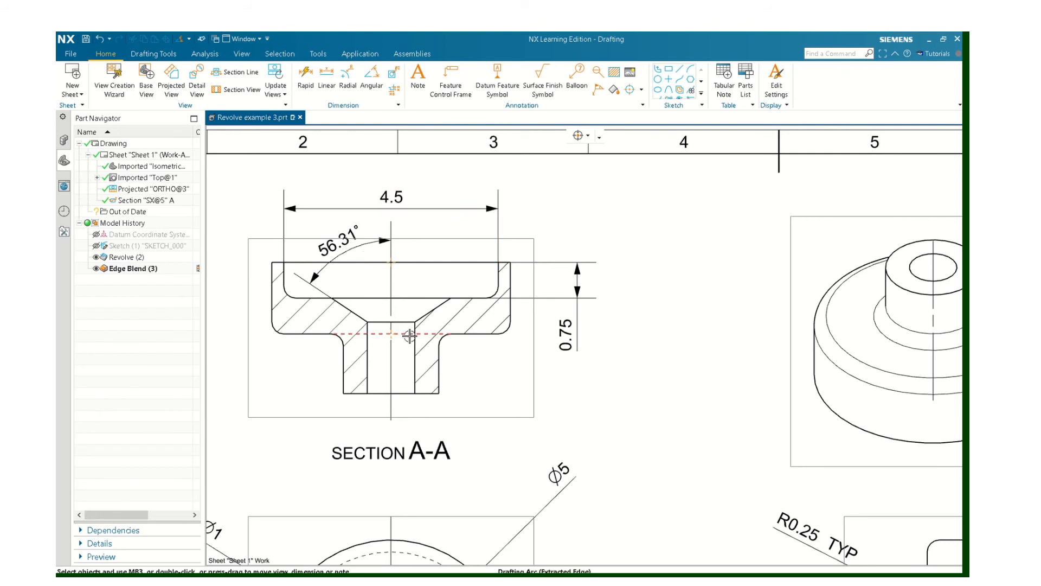
double_click(385, 197)
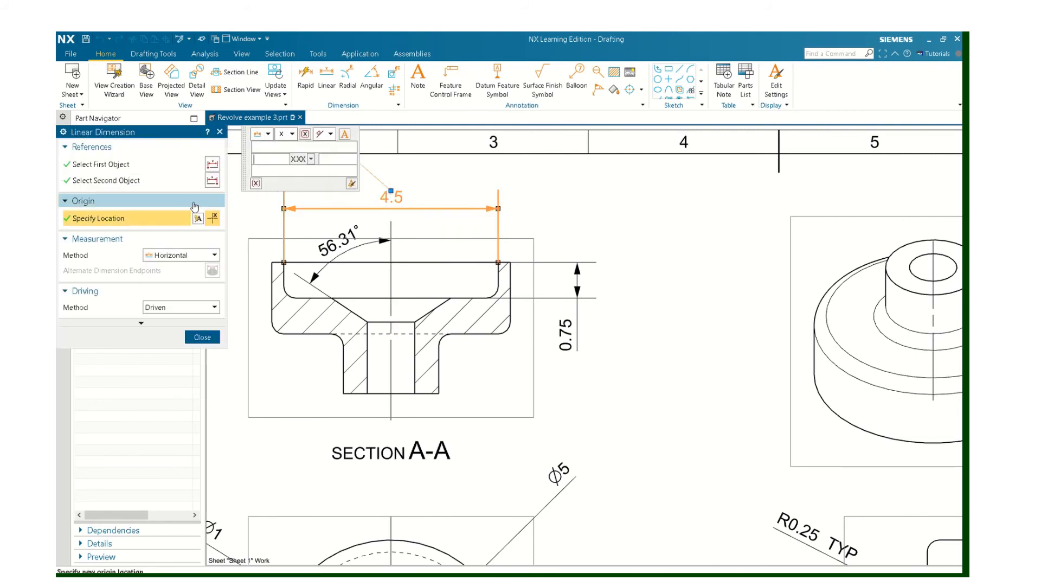
click(202, 337)
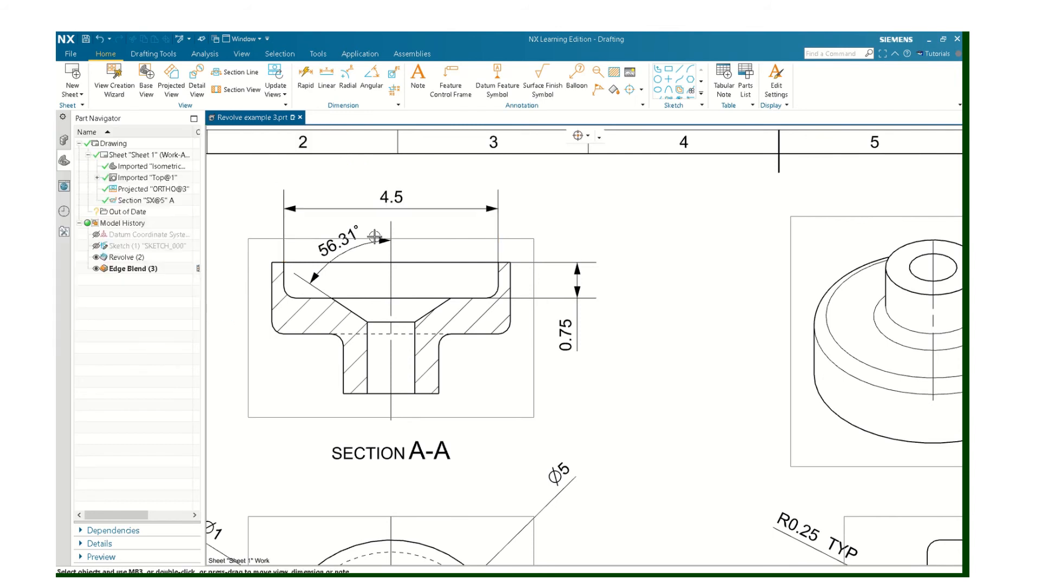
right_click(384, 198)
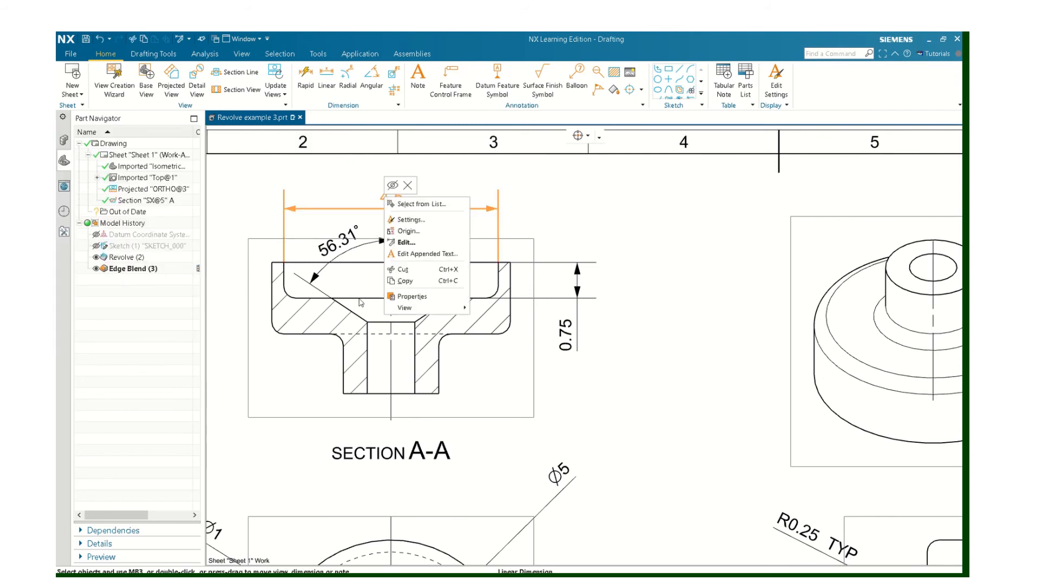
key(Escape)
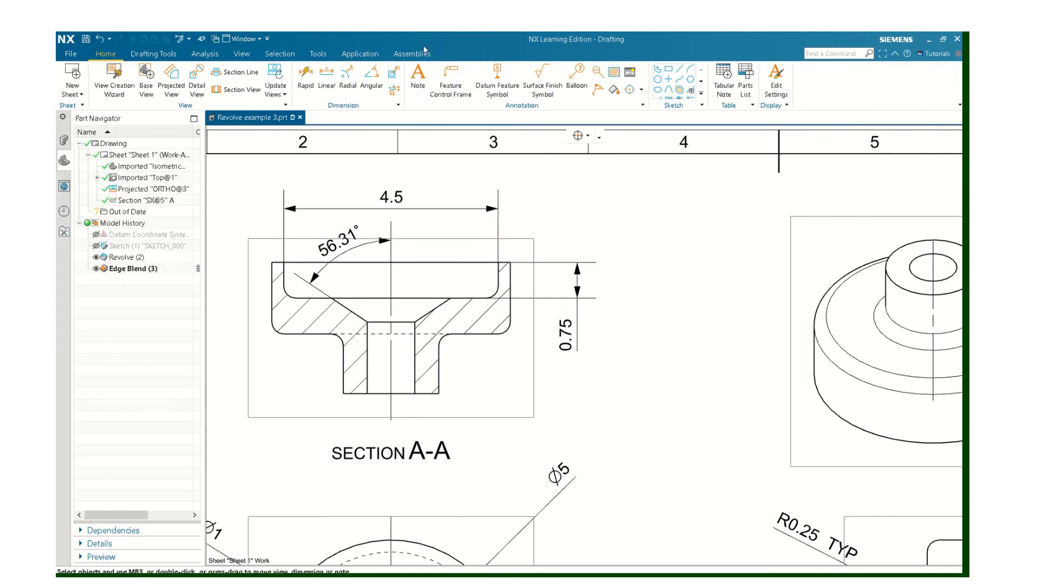
mouse_move(435, 55)
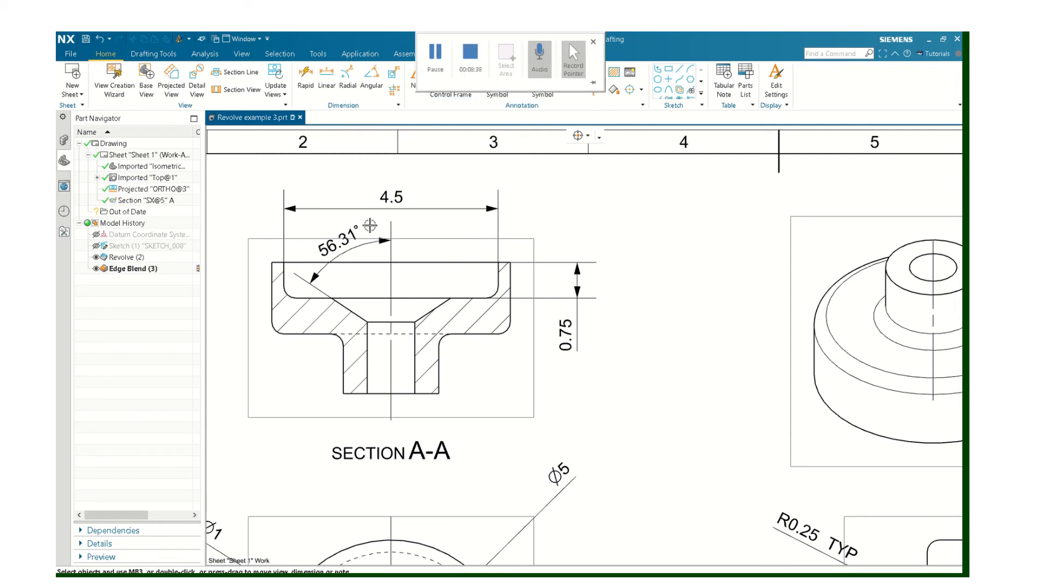
Step: Override the text of the recess width dimension above the section view, adding a diameter symbol in front of 4.5
right_click(386, 196)
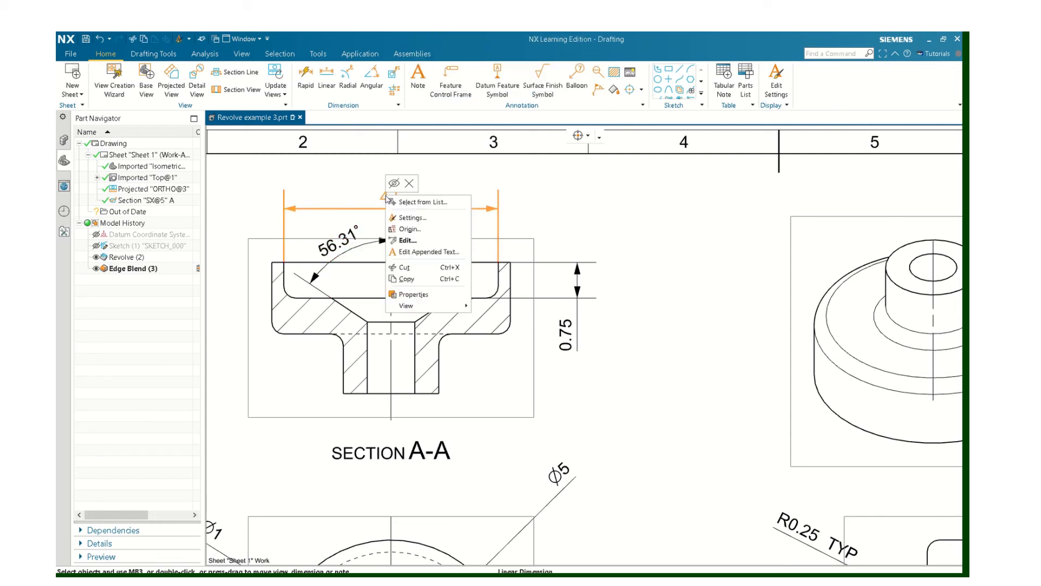
click(401, 217)
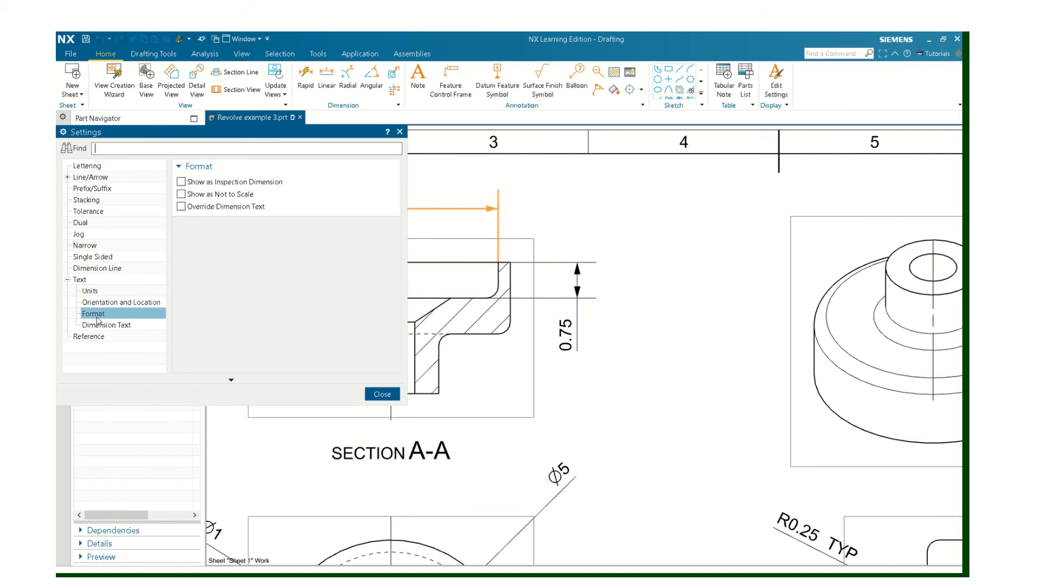
click(68, 280)
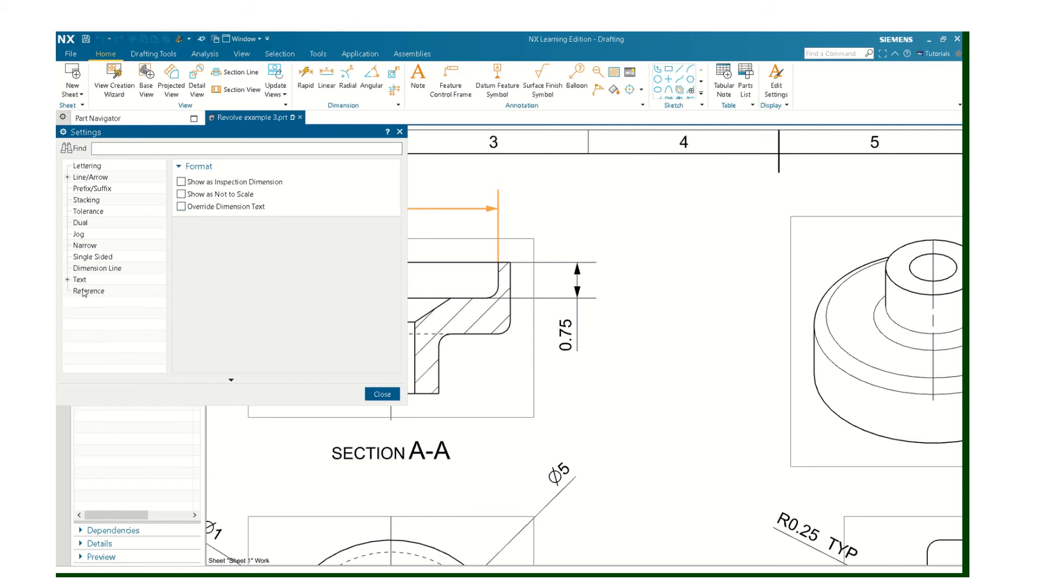
click(68, 279)
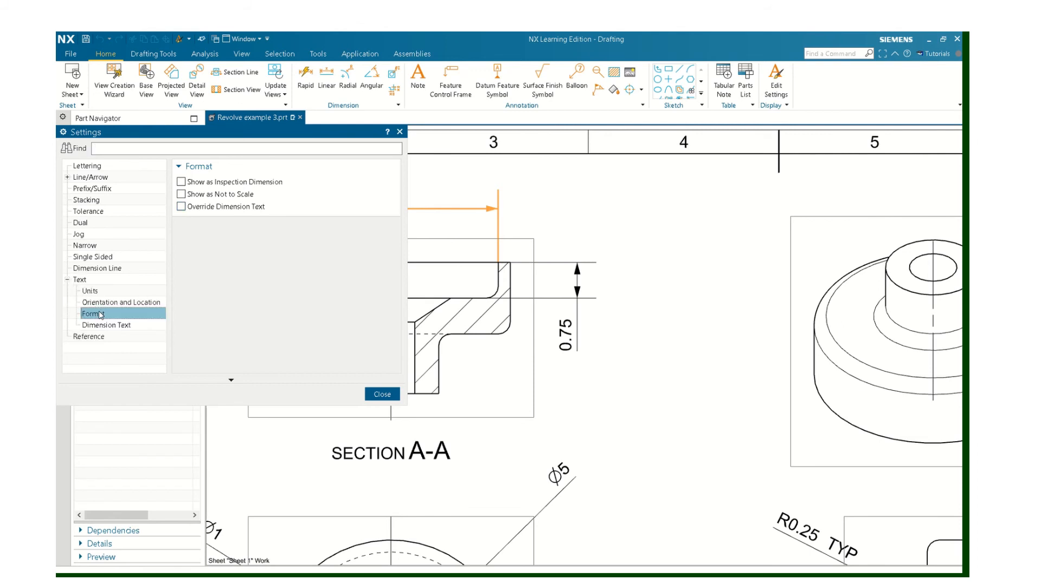
click(182, 207)
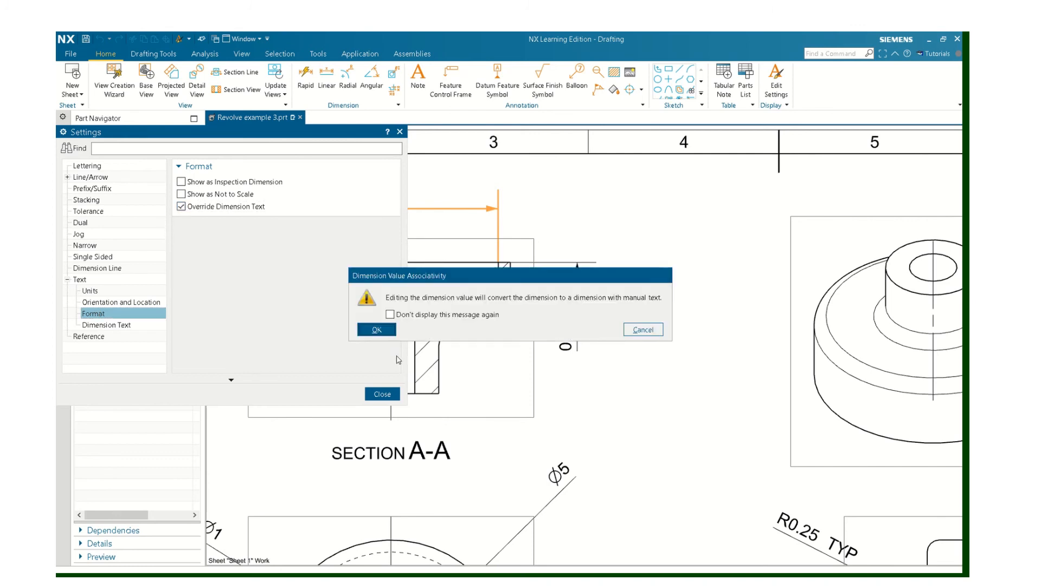
click(385, 331)
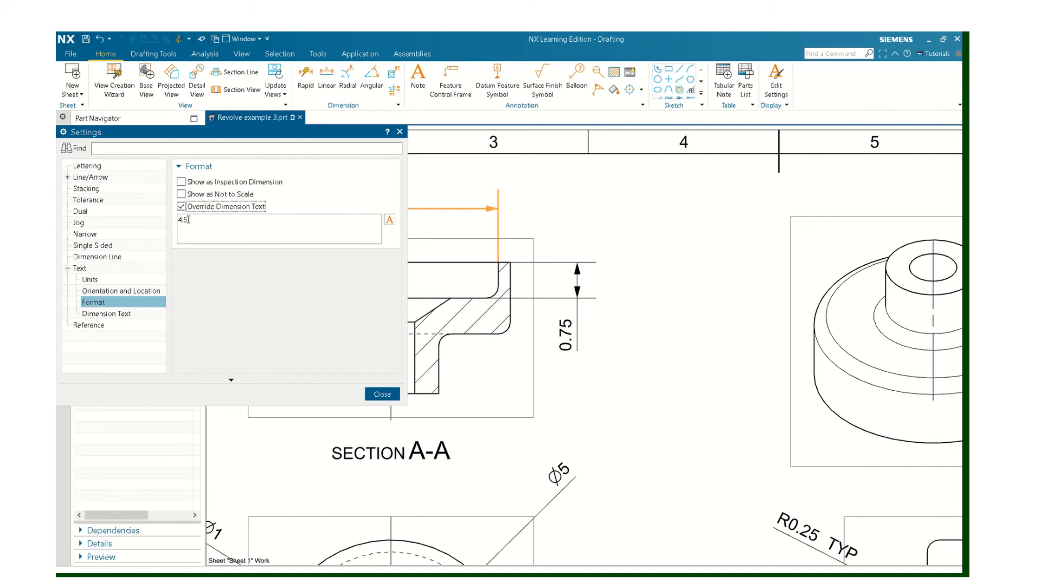
click(389, 219)
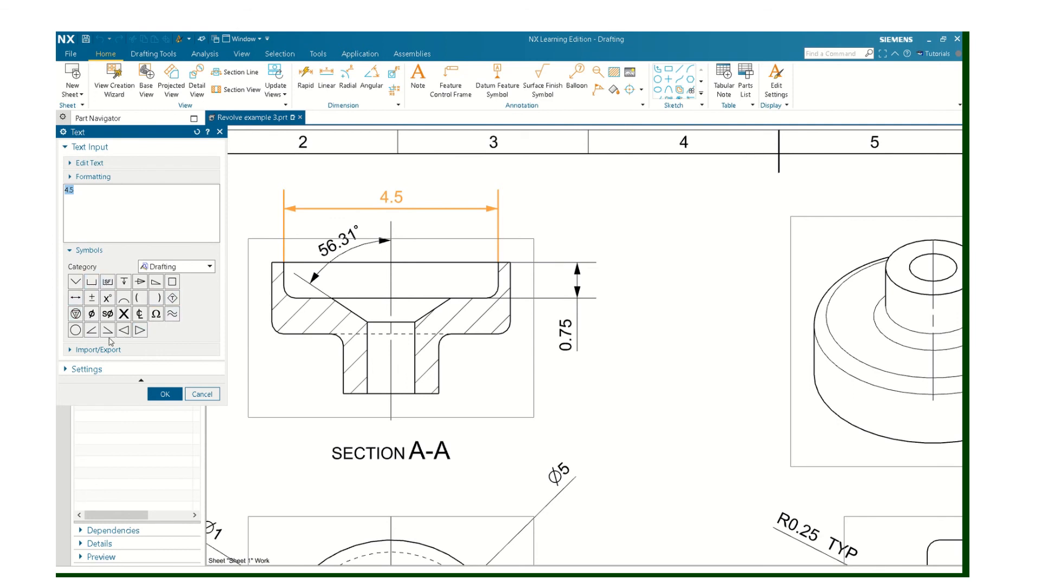
click(92, 314)
click(174, 394)
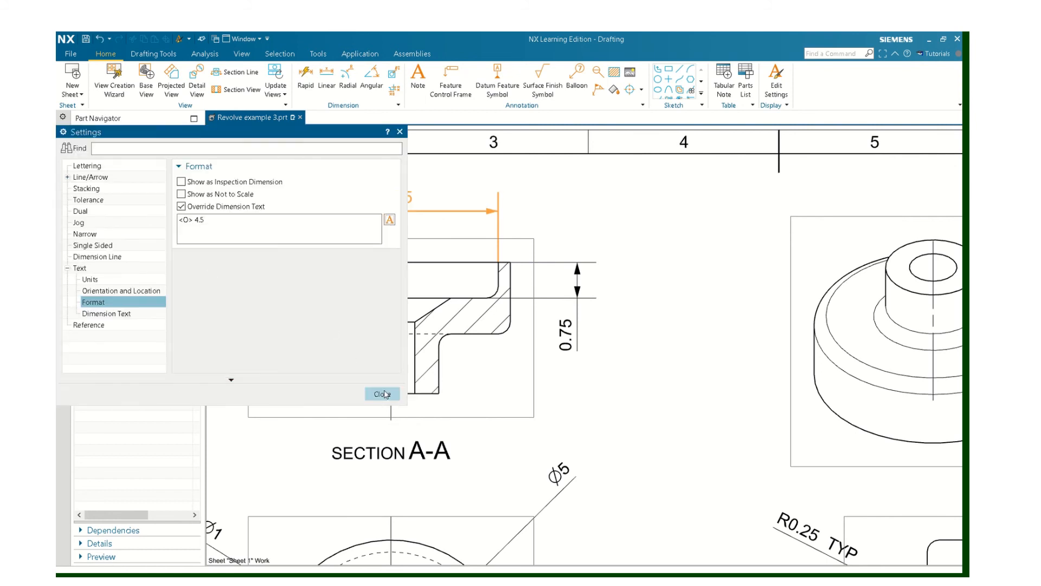
click(383, 393)
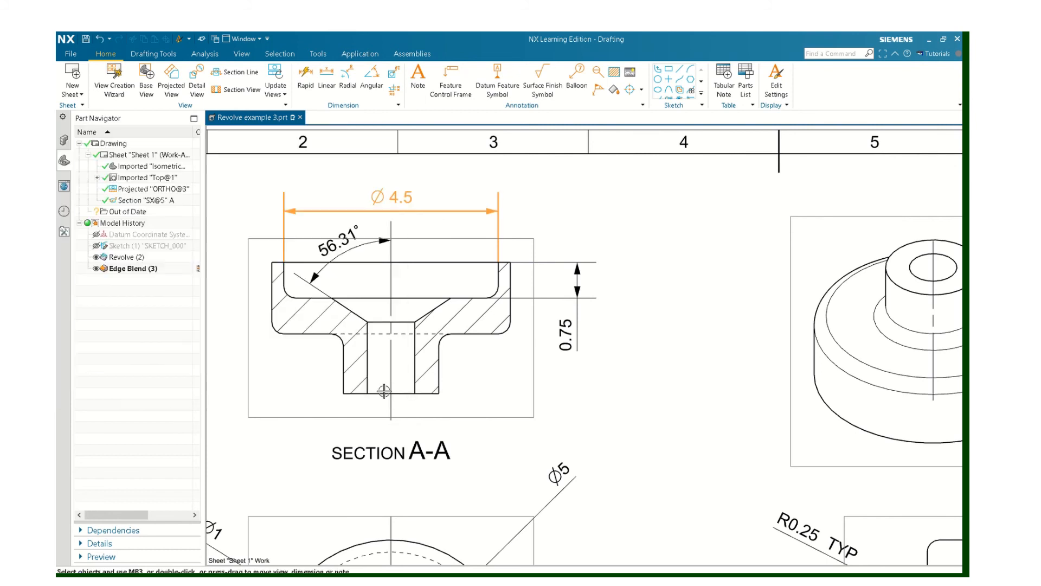
Step: Review the text override in the format settings of the recess diameter dimension
right_click(404, 194)
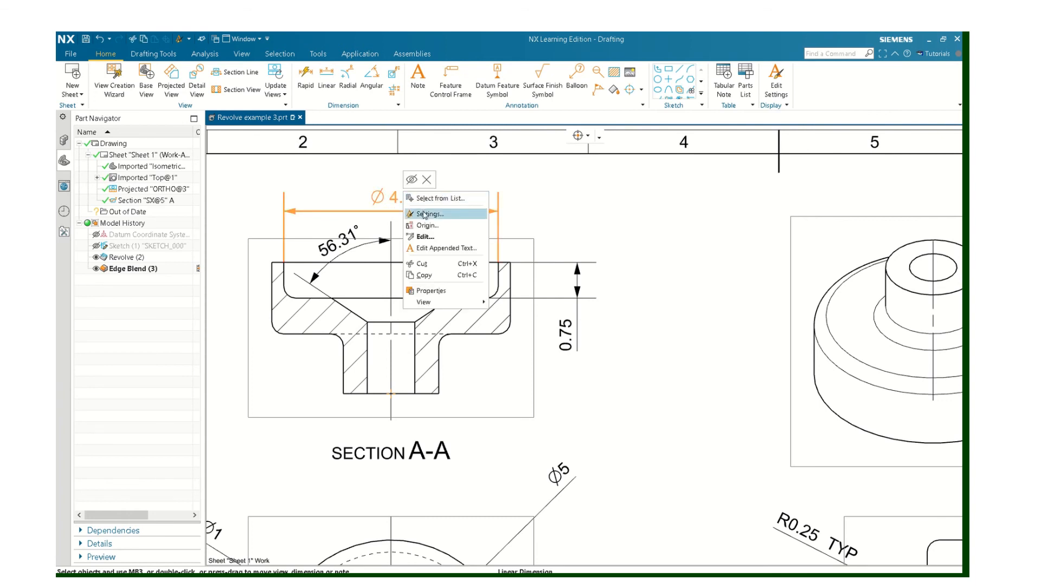
click(424, 214)
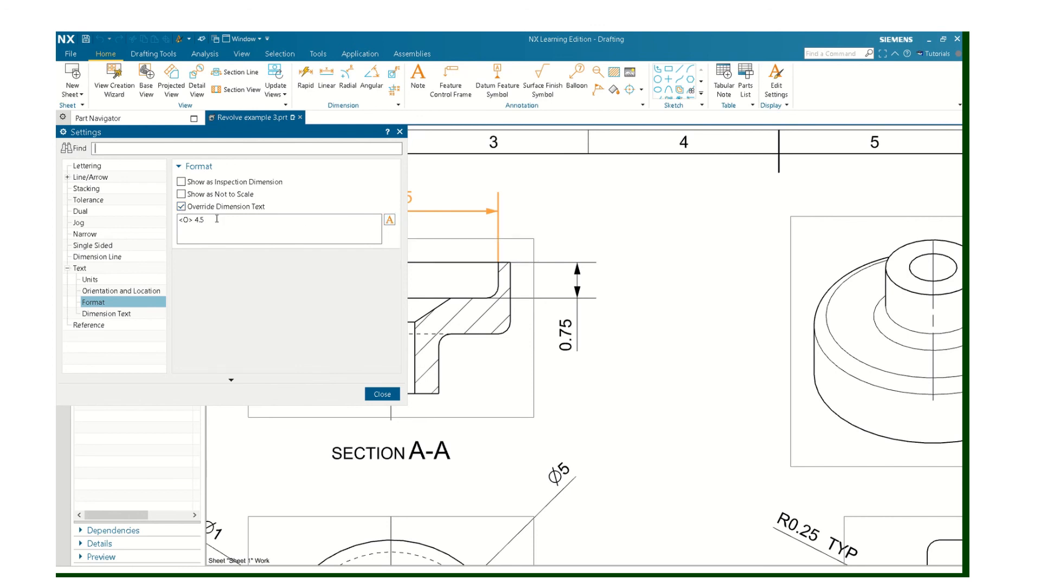
click(382, 394)
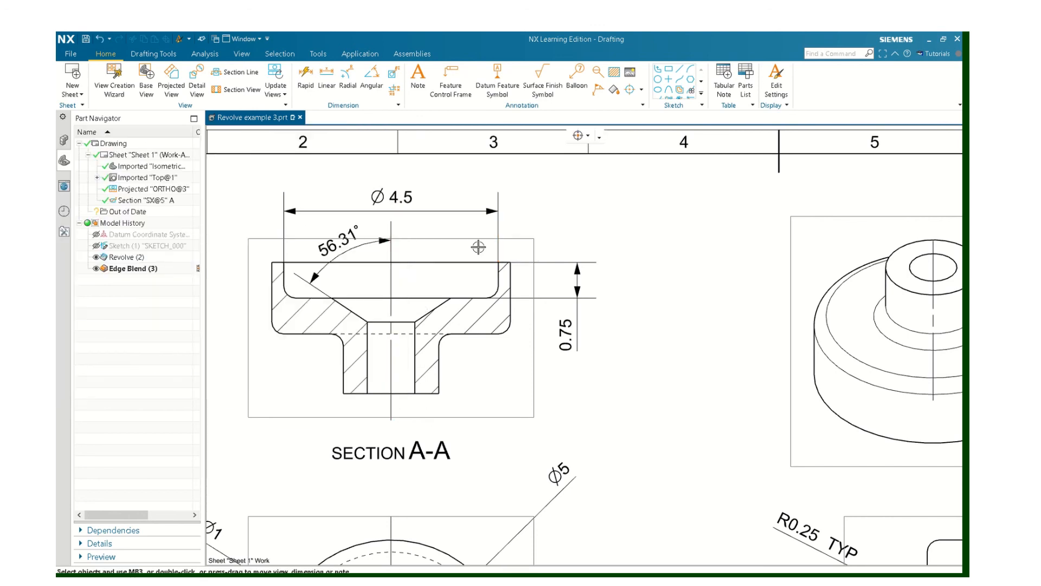
Step: Delete the vertical centerline from the isometric view
scroll(548, 390, down, 3)
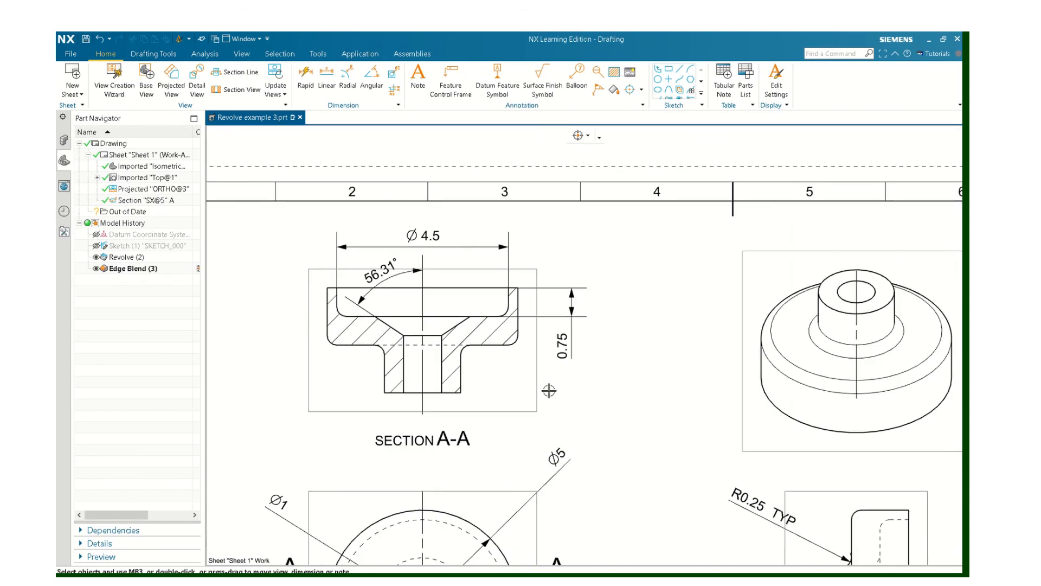
scroll(535, 333, down, 2)
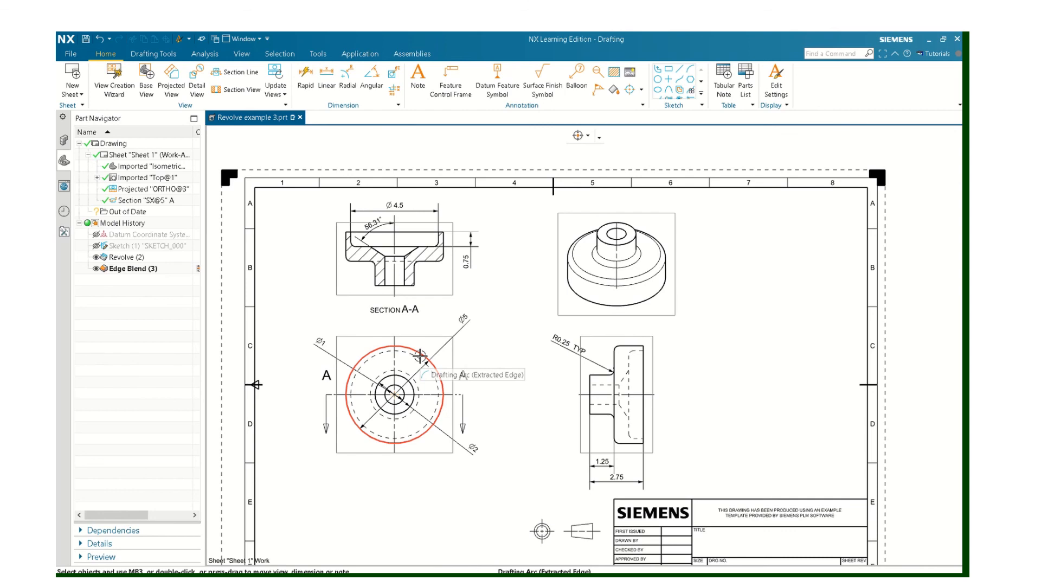
scroll(527, 372, down, 1)
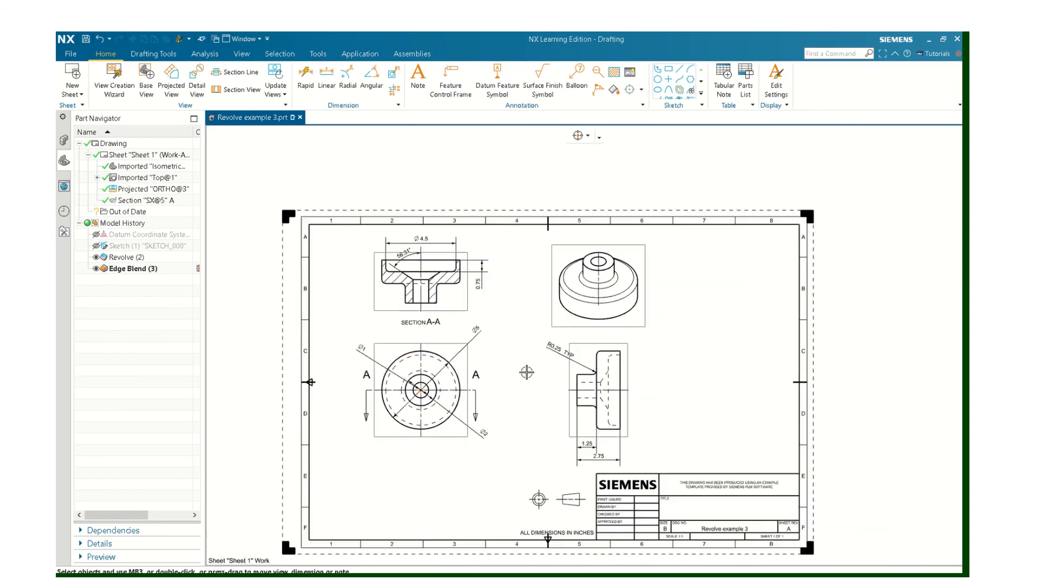
scroll(529, 367, up, 2)
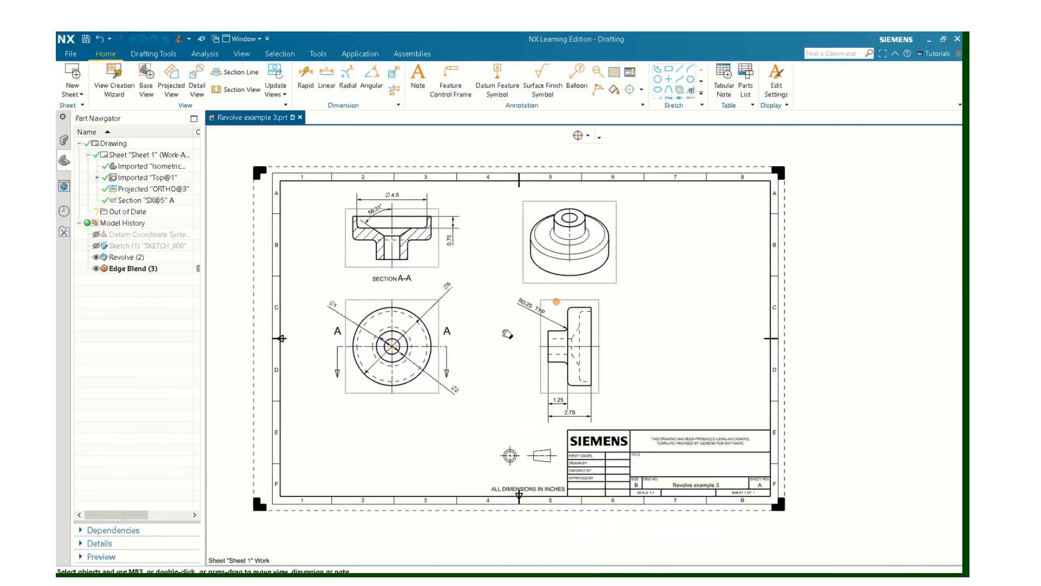
shift+middle_drag(510, 329, 521, 338)
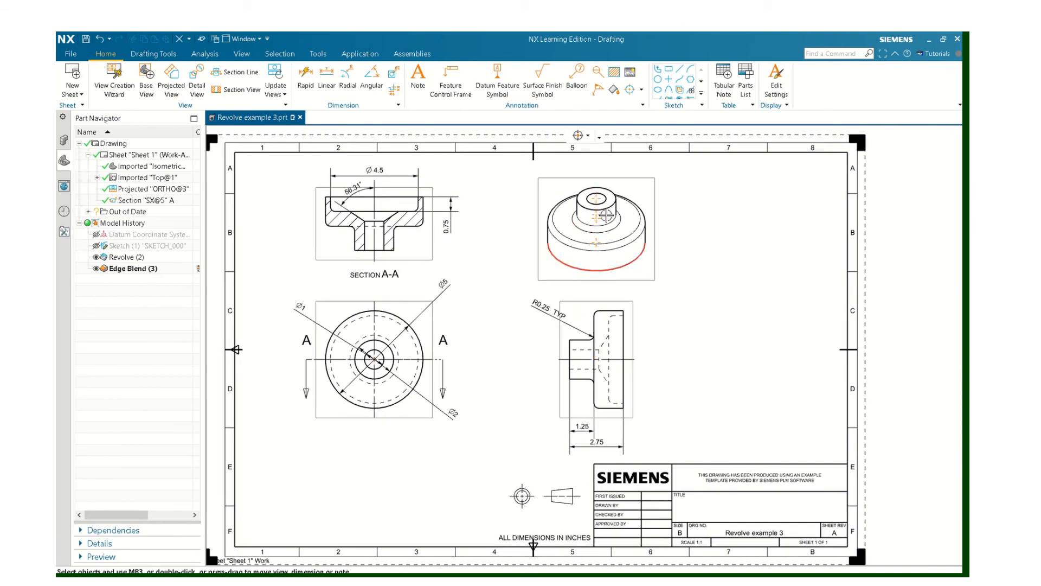
scroll(601, 211, down, 4)
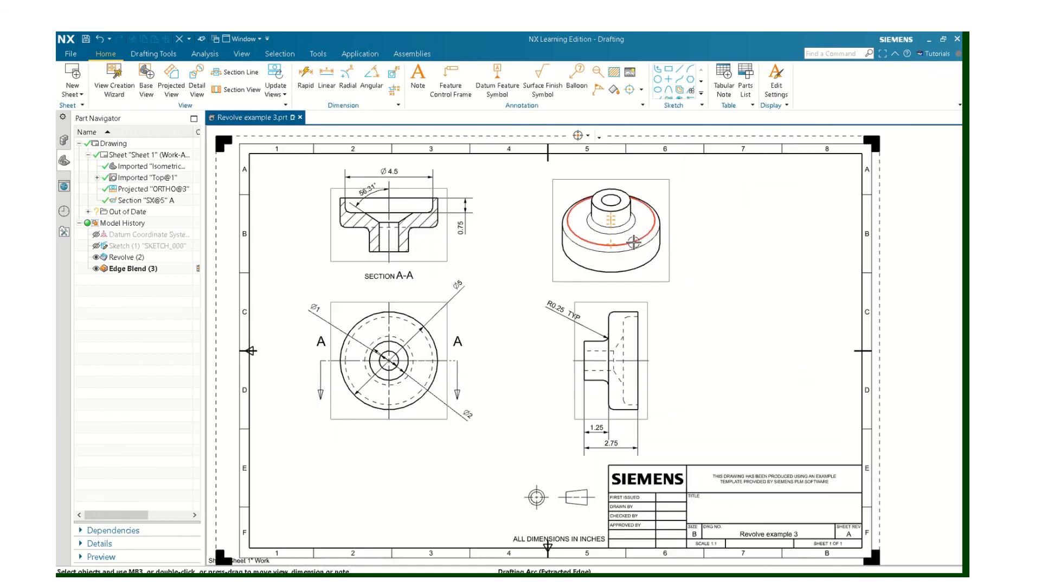
key(Delete)
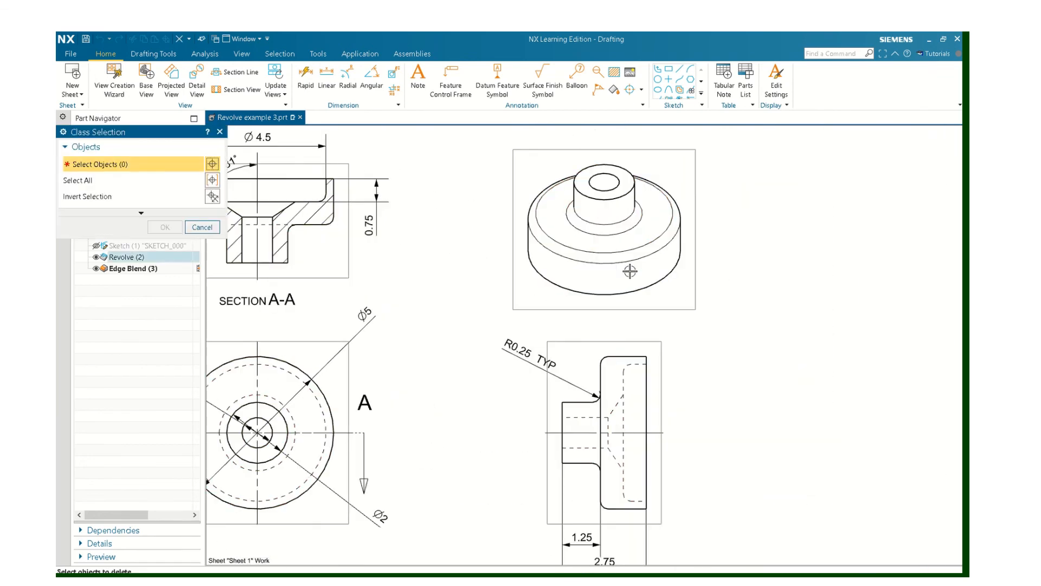
click(202, 228)
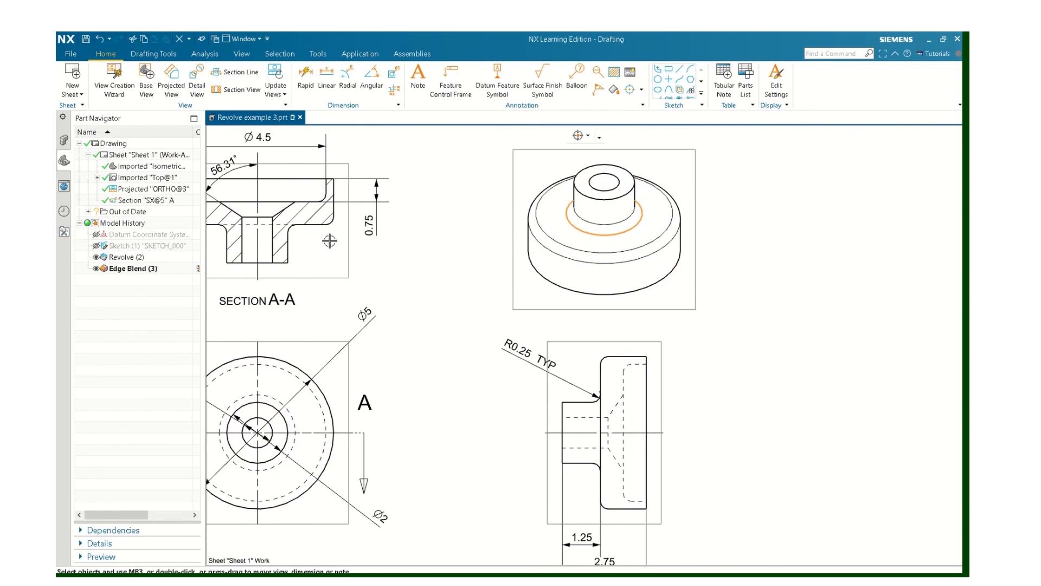
Step: Switch to the Modeling application, inspect the revolved solid from another angle, and return to the drawing in Drafting
scroll(329, 240, up, 5)
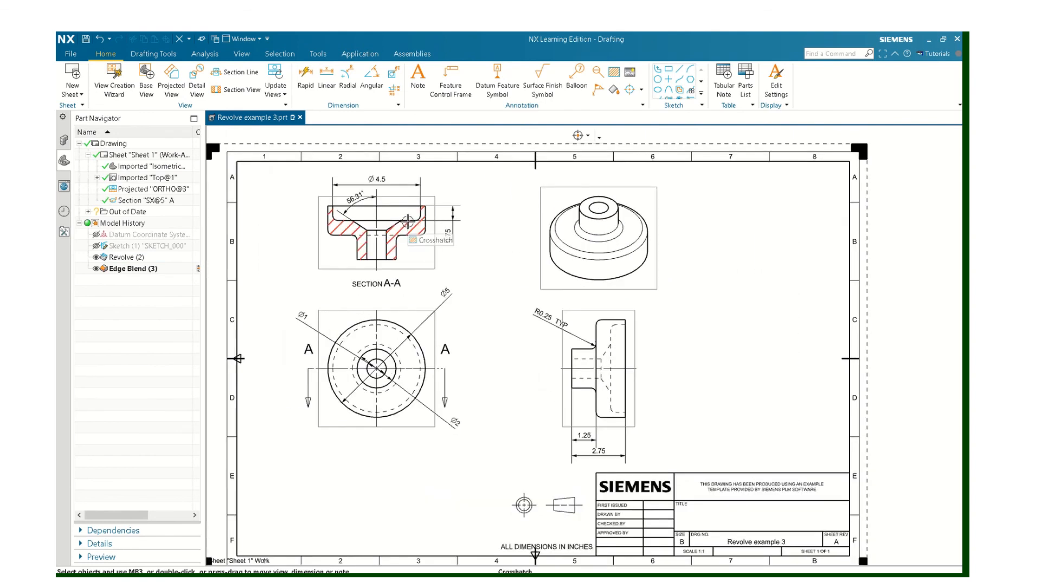
click(412, 53)
click(365, 56)
click(72, 77)
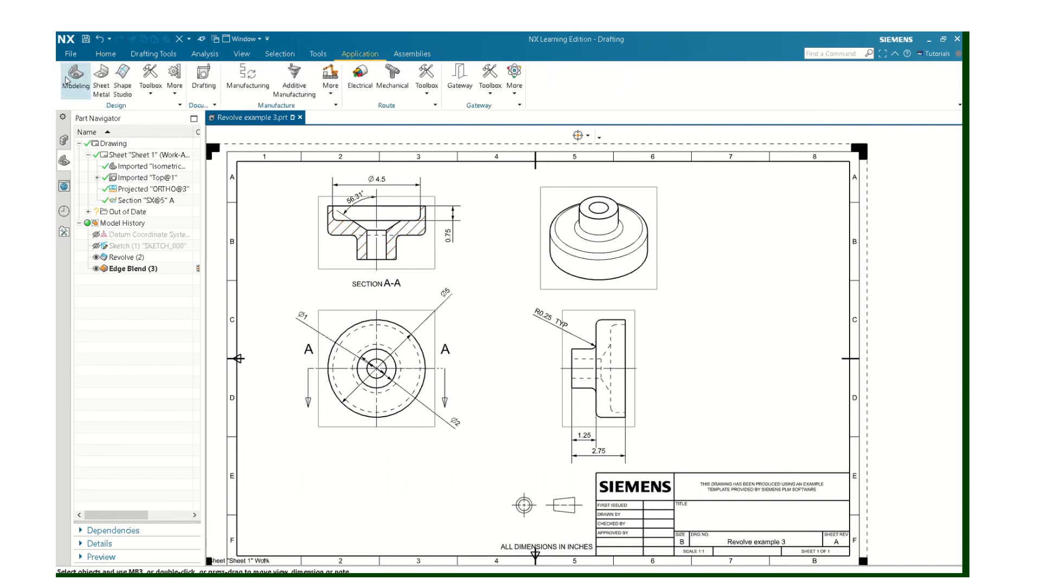
middle_drag(322, 314, 356, 316)
click(469, 56)
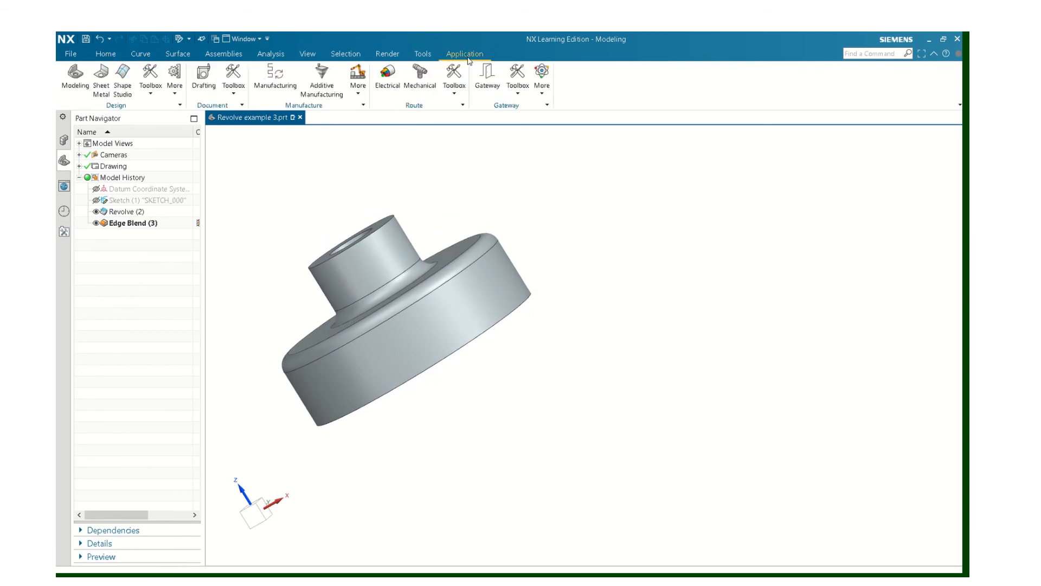
click(205, 77)
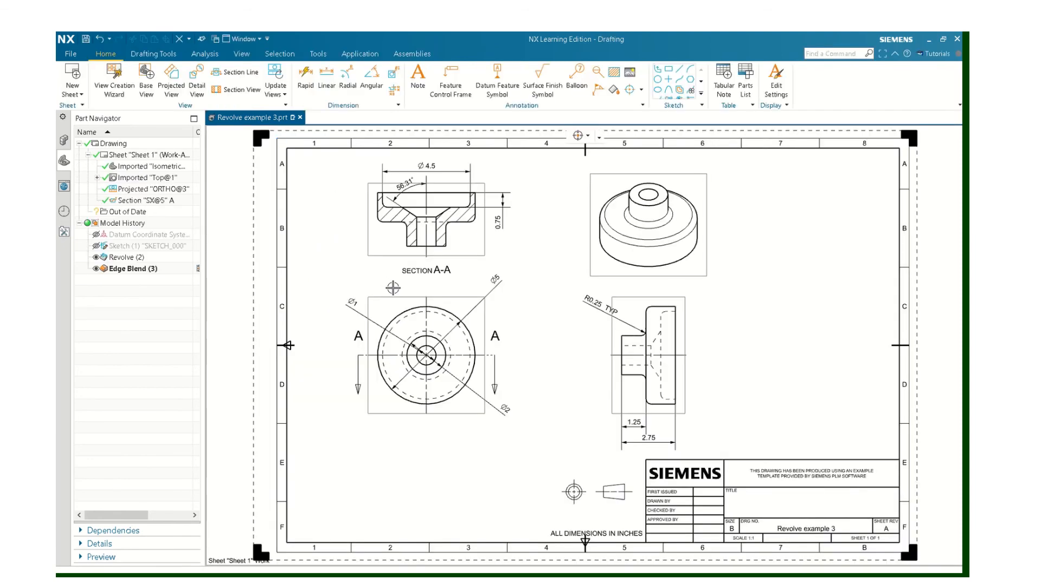